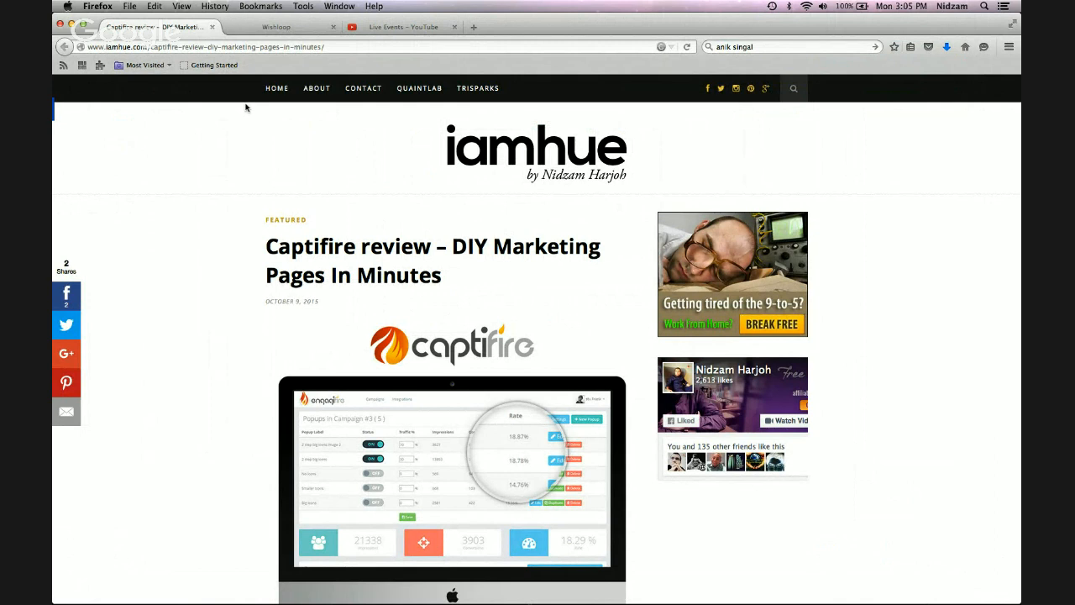
Step: Log in to the Wishloop account with the email address and password already filled in on the login form
click(272, 29)
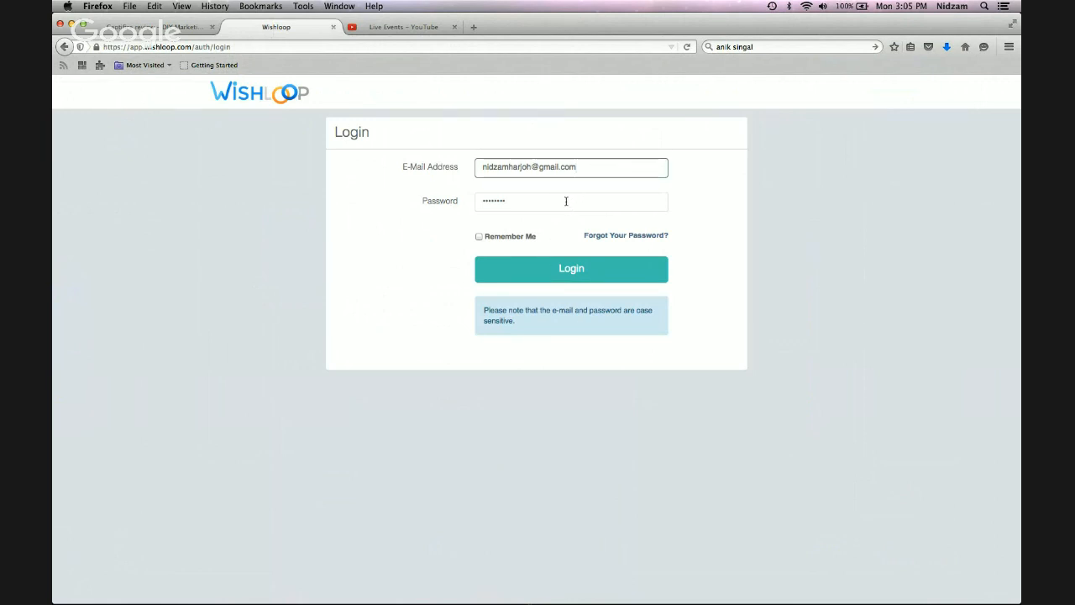
click(535, 202)
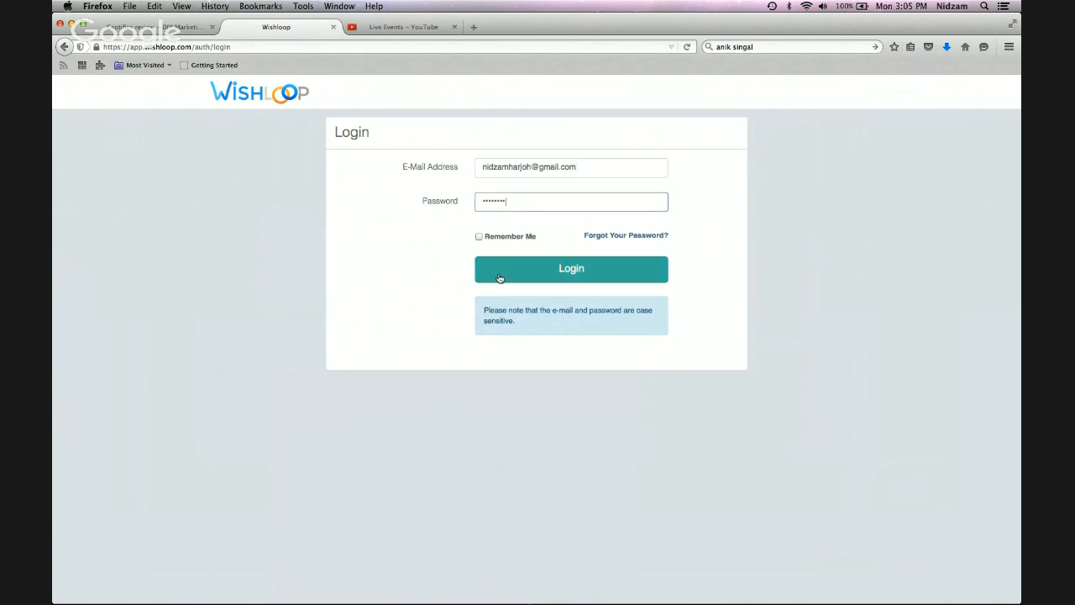
click(584, 273)
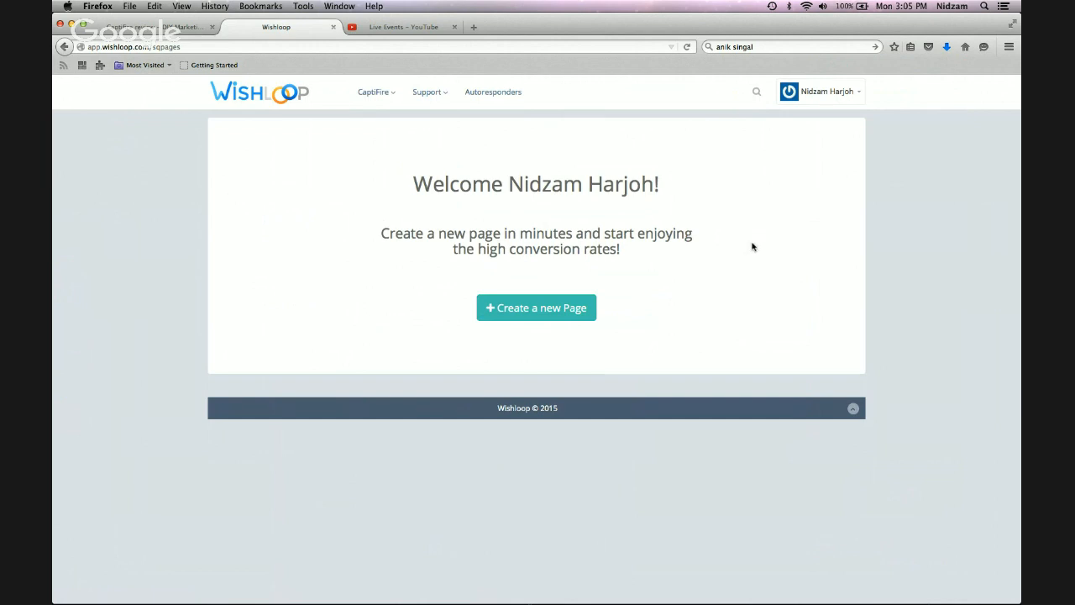
Step: Create a new page from the Ad Platforms template and end the builder's welcome tour
click(537, 311)
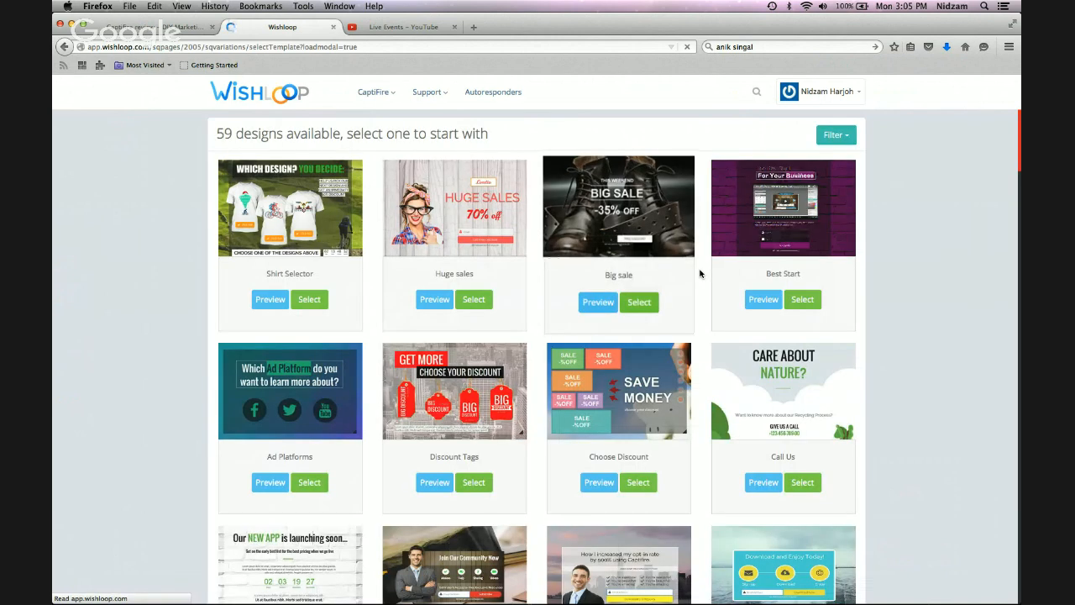
scroll(923, 296, down, 5)
scroll(924, 296, down, 10)
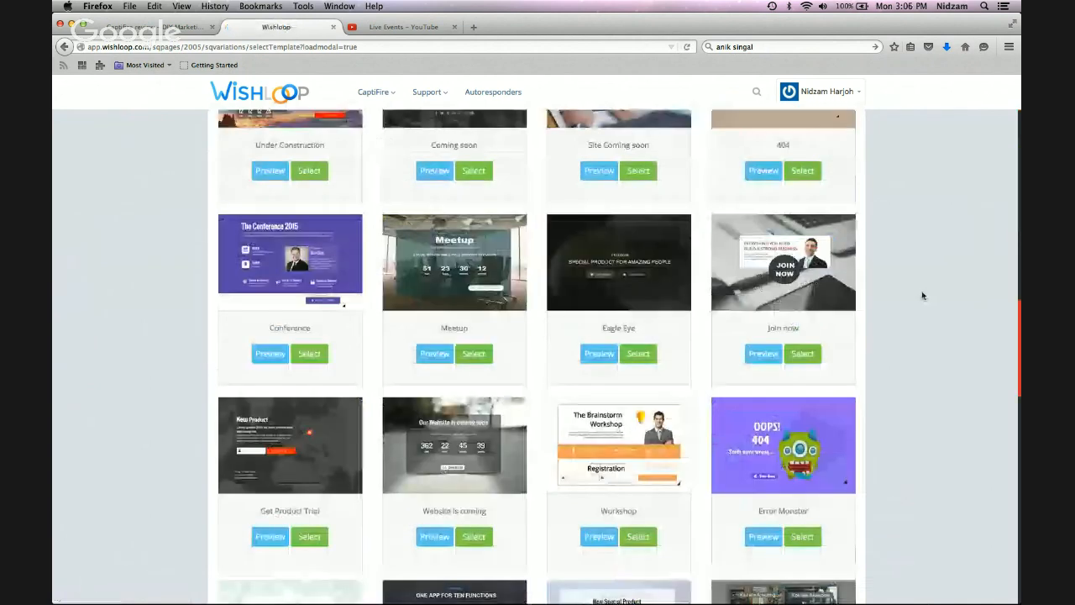
scroll(923, 296, down, 7)
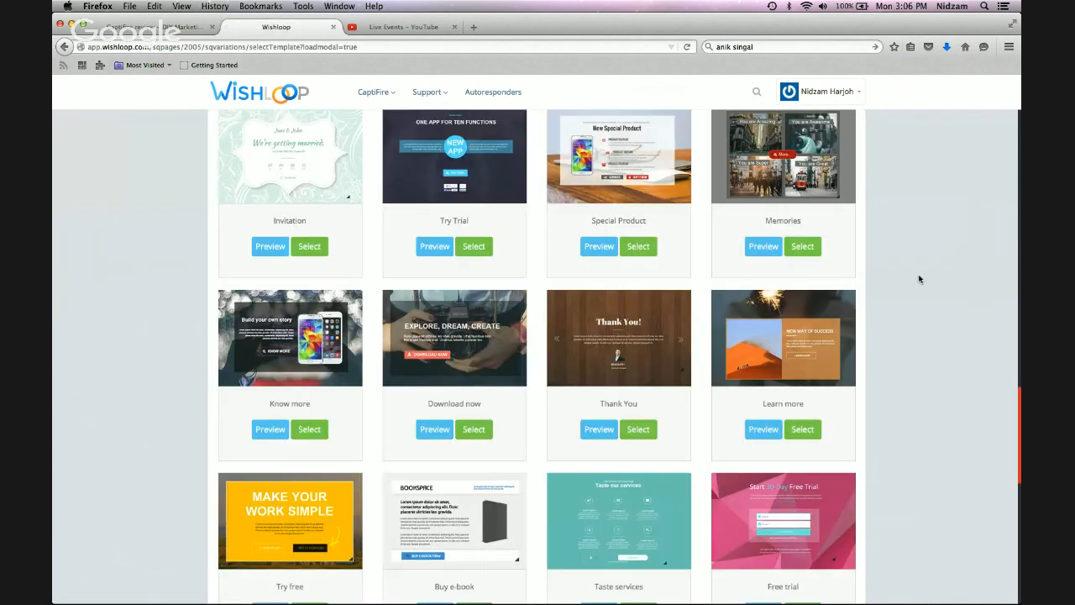
scroll(123, 266, up, 20)
scroll(124, 266, up, 3)
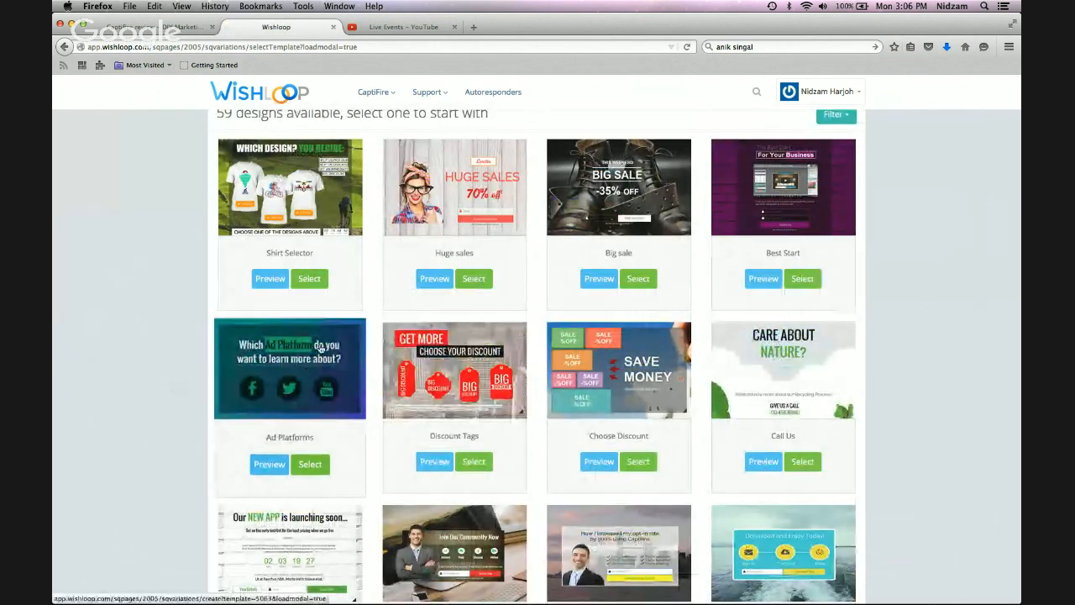
click(307, 370)
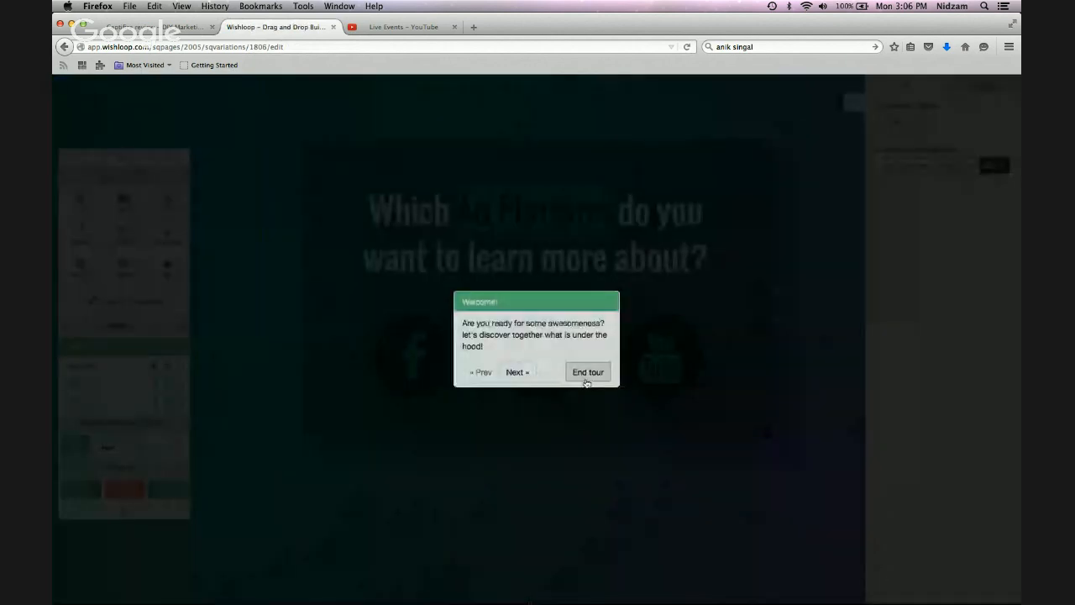
click(588, 373)
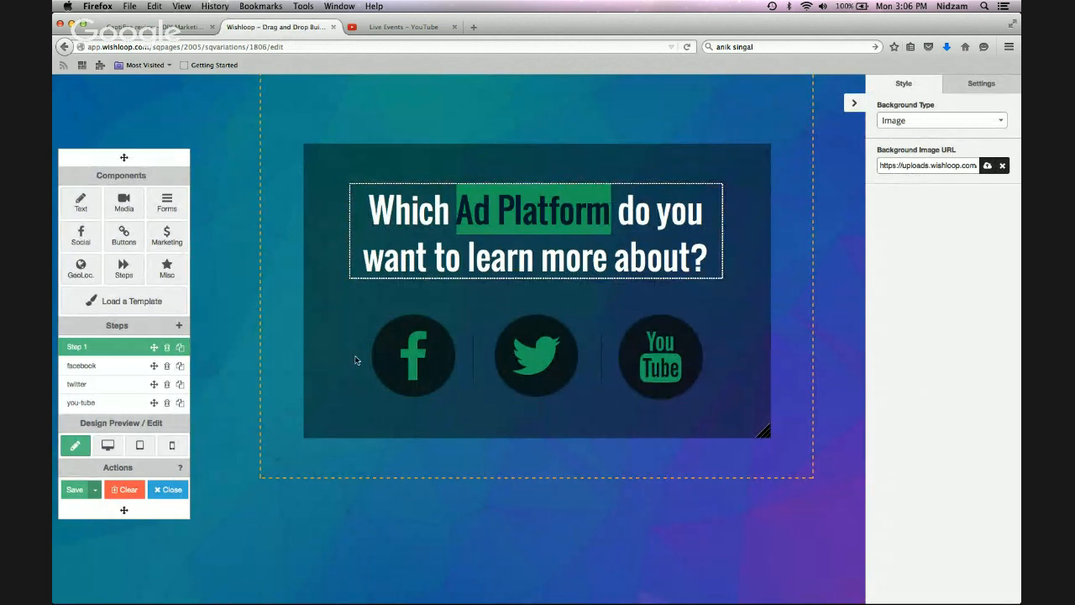
Step: Replace the blue book on the facebook step with an upload of facebook.png, scaled down and positioned beside the opt-in form
click(119, 367)
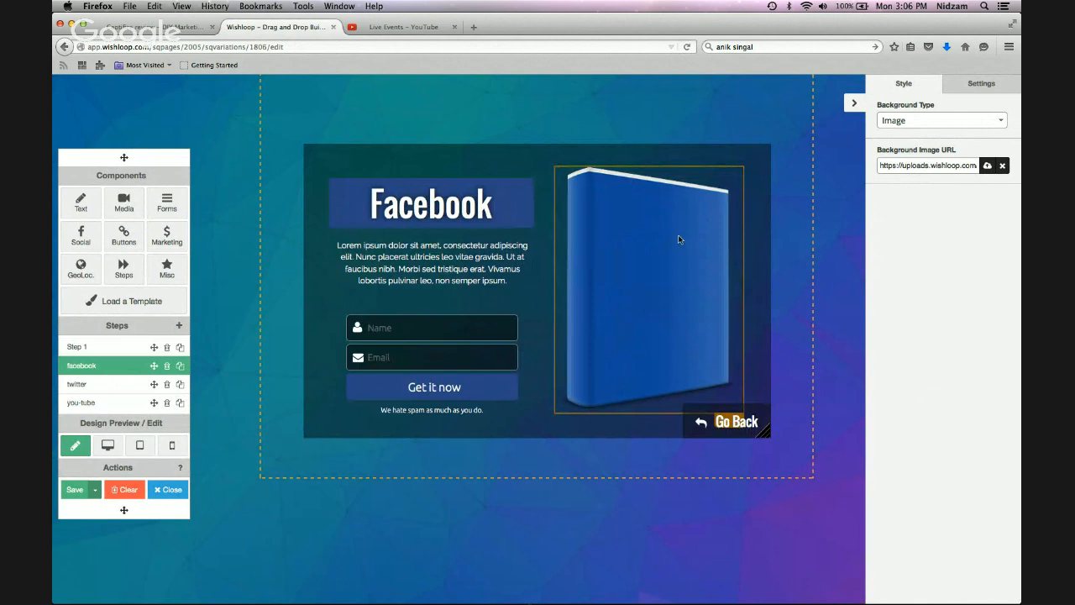
double_click(680, 240)
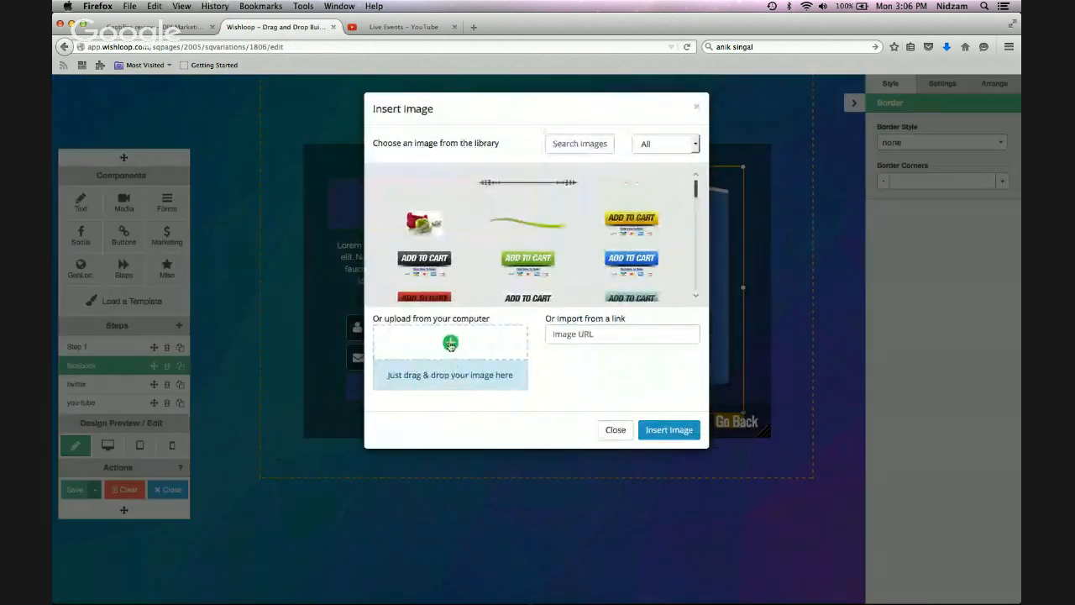
click(451, 341)
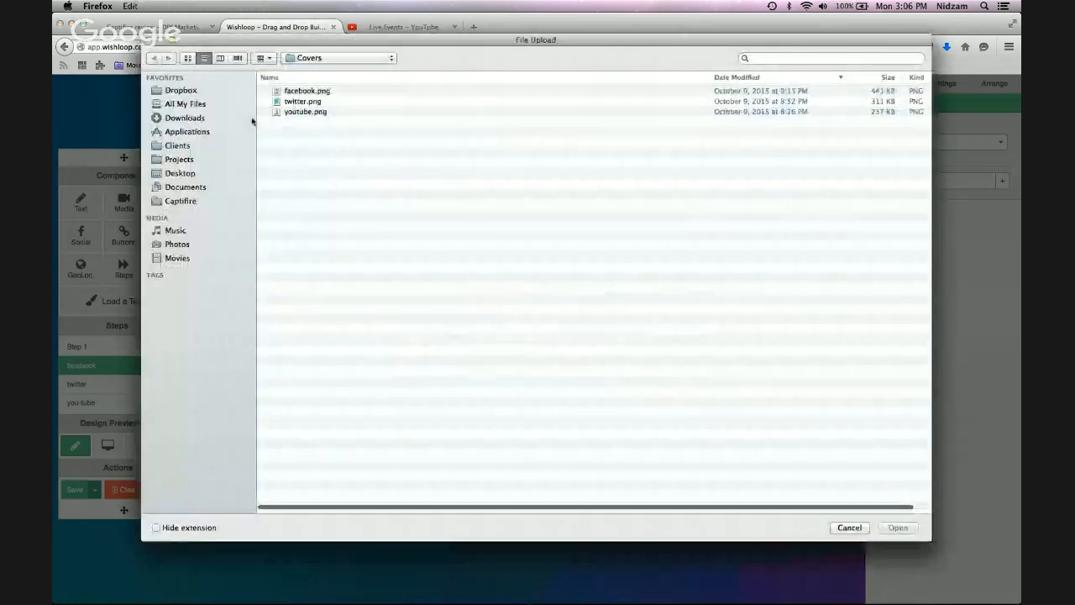
click(304, 93)
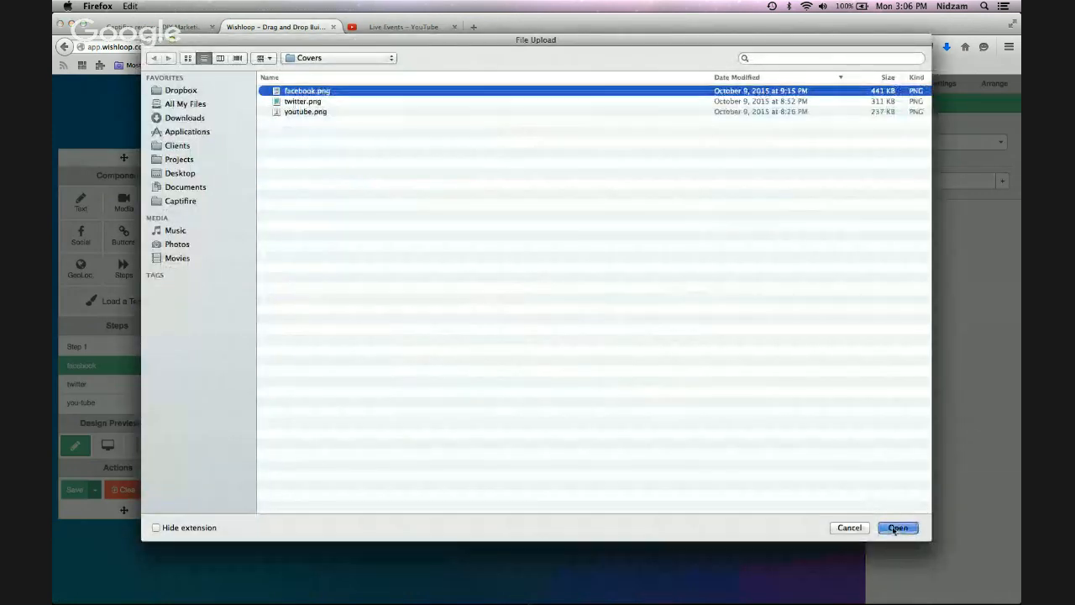
key(Return)
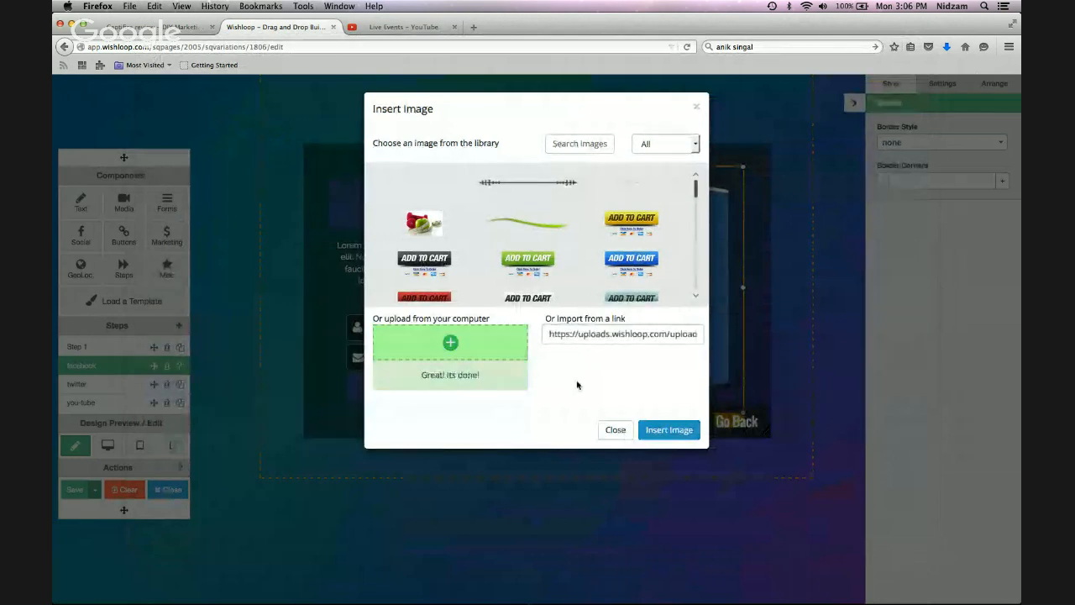
click(671, 433)
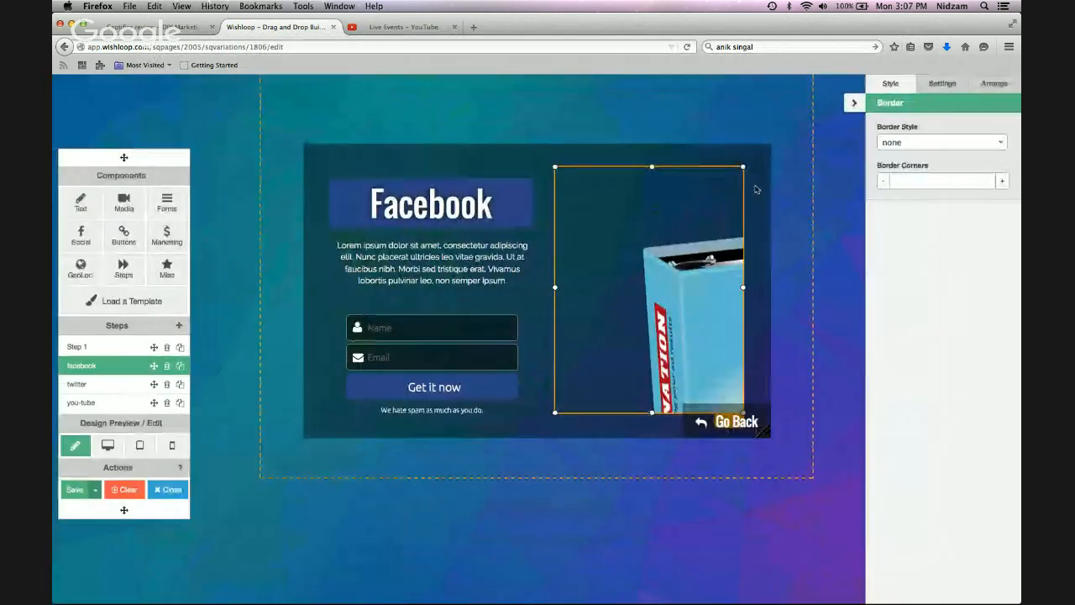
drag(744, 168, 762, 237)
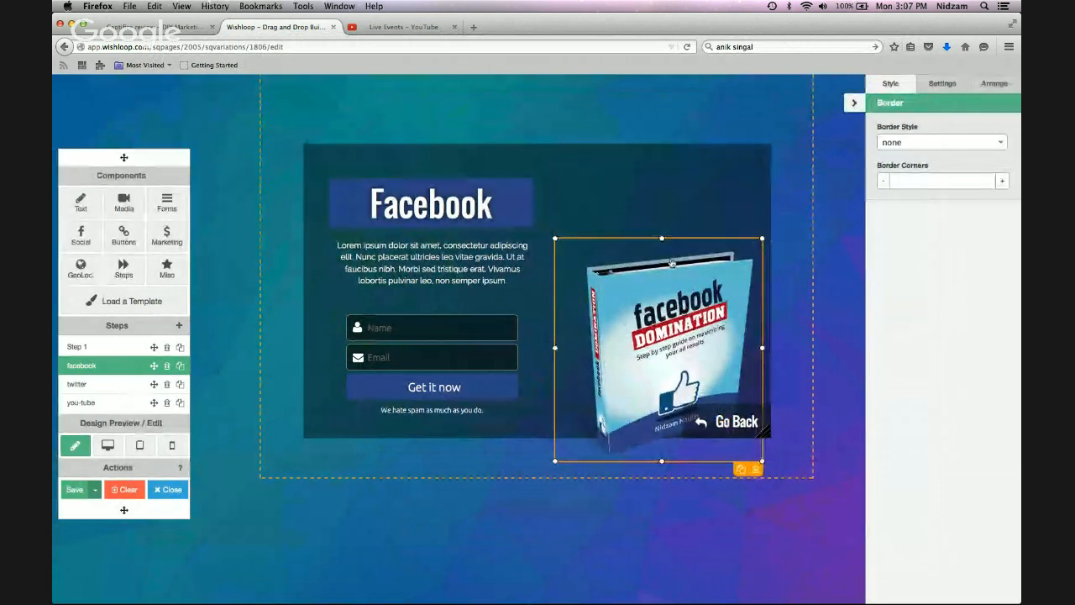
drag(686, 341, 664, 278)
Step: Replace the pink book on the twitter step with an upload of twitter.png, scaled down and positioned beside the opt-in form
click(77, 384)
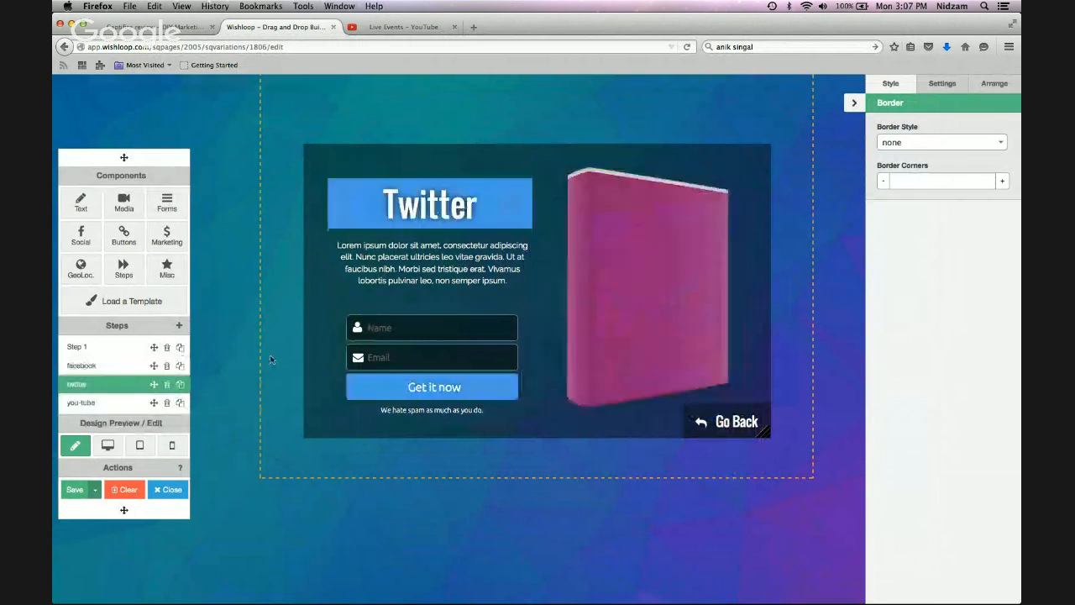
click(634, 255)
double_click(661, 225)
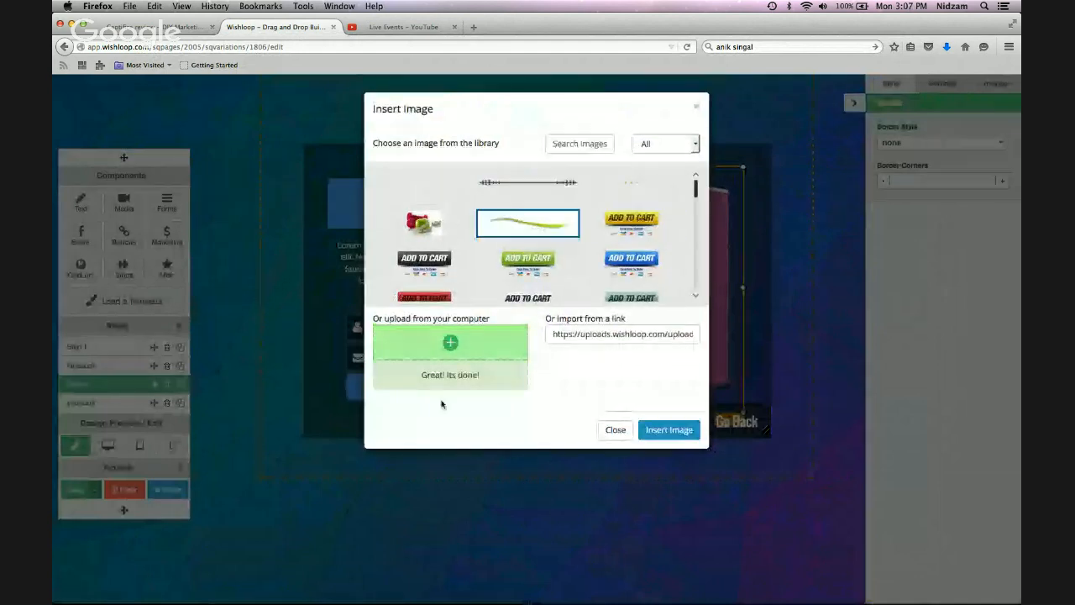
click(448, 347)
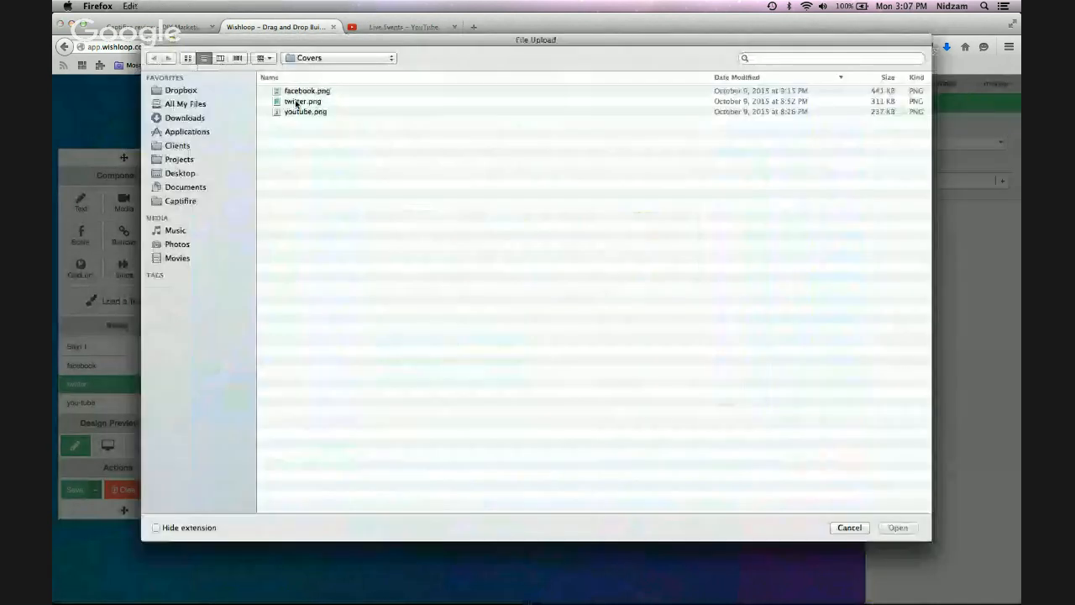
double_click(301, 102)
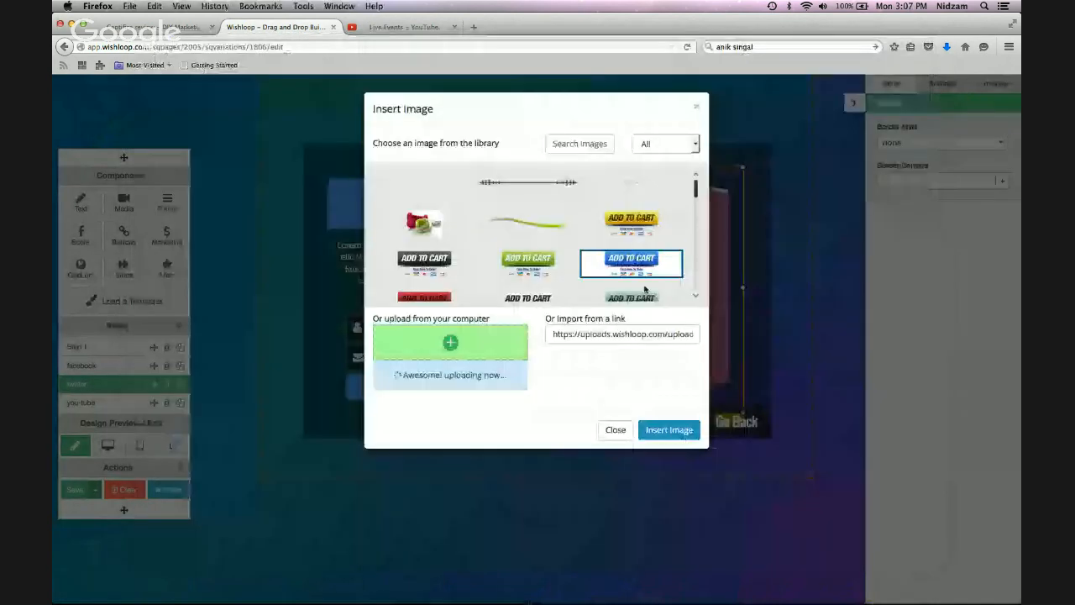
click(668, 430)
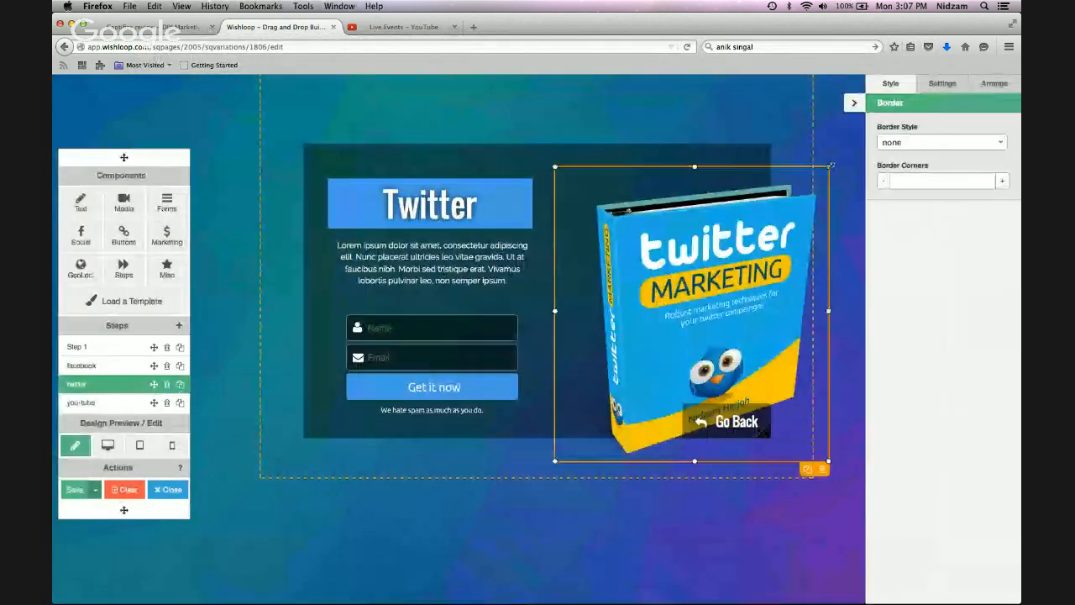
drag(831, 166, 770, 233)
drag(708, 336, 686, 277)
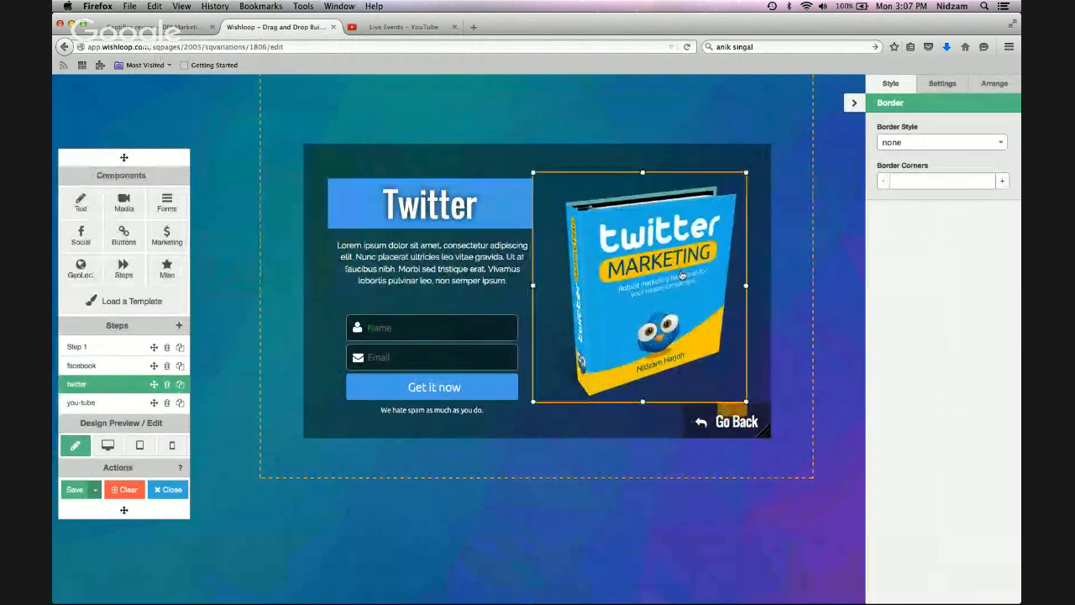
Step: Replace the green book on the you-tube step with an upload of youtube.png, scaled down and positioned beside the opt-in form
click(146, 405)
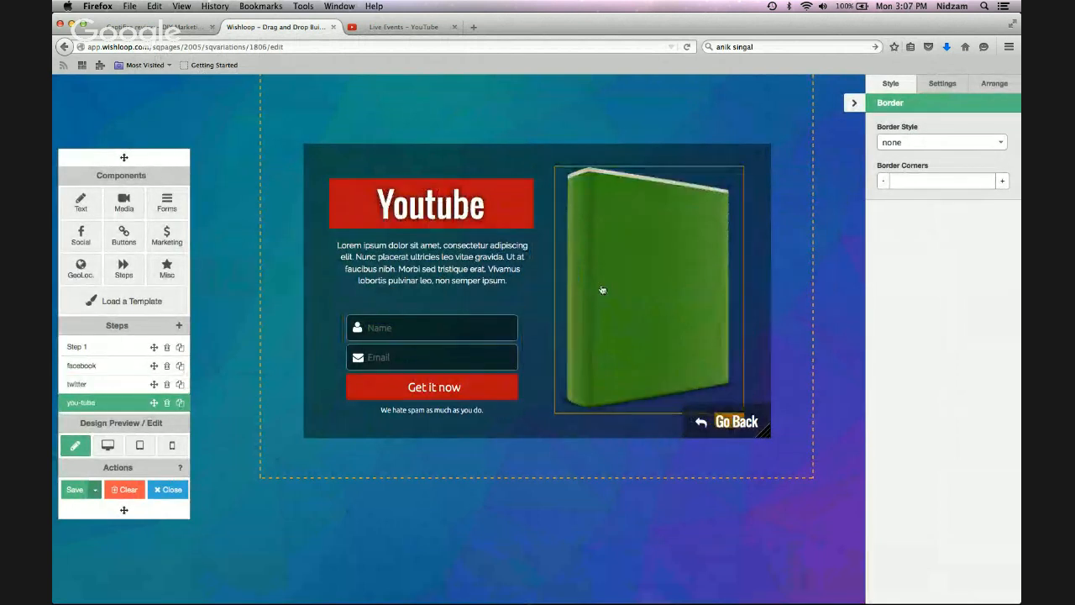
double_click(556, 277)
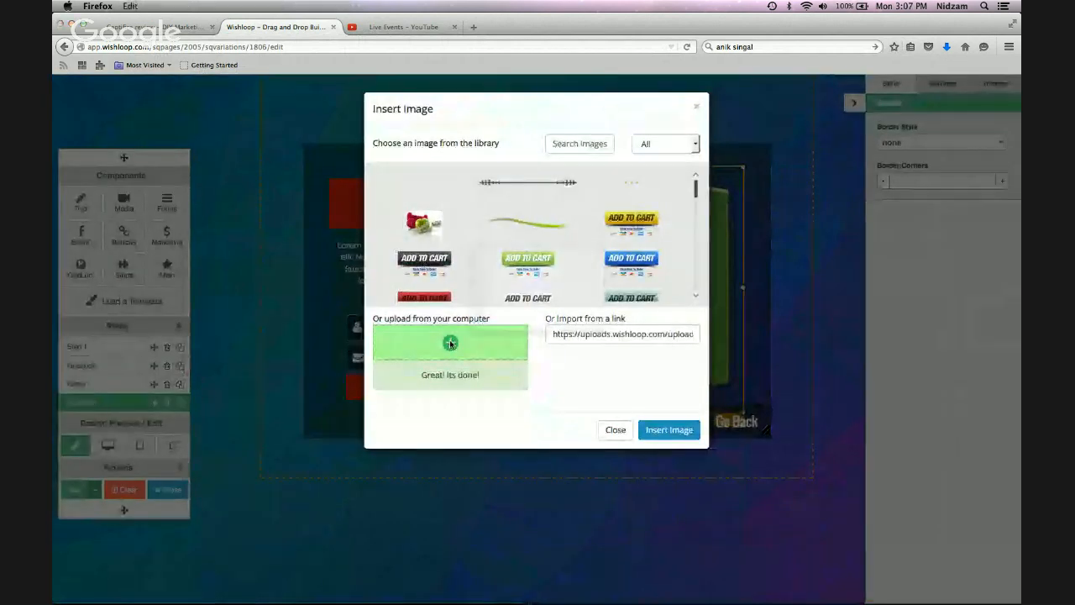
click(452, 343)
click(288, 111)
click(898, 527)
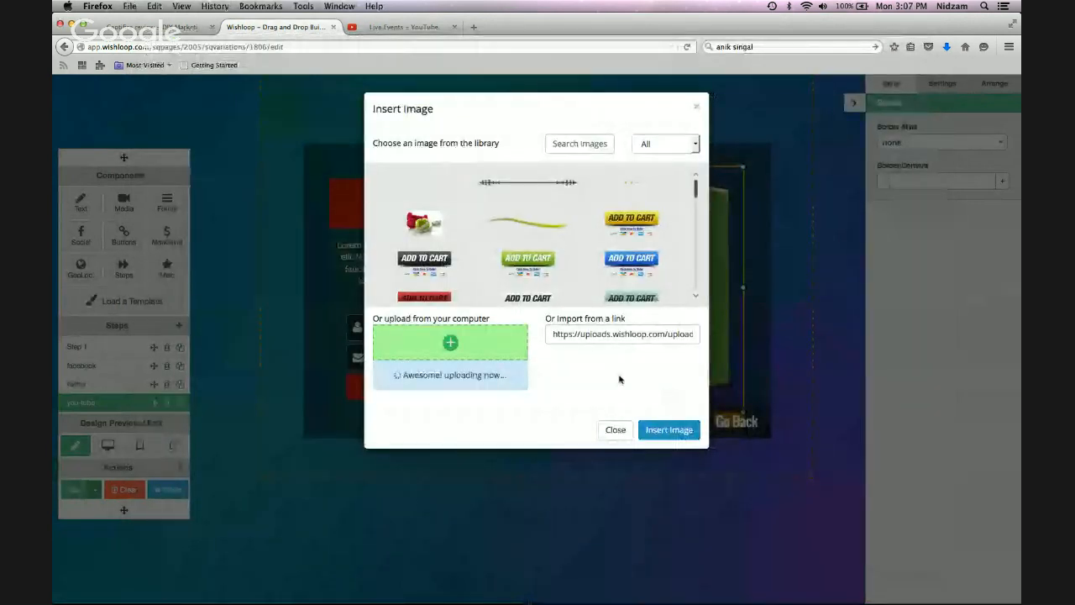
click(669, 430)
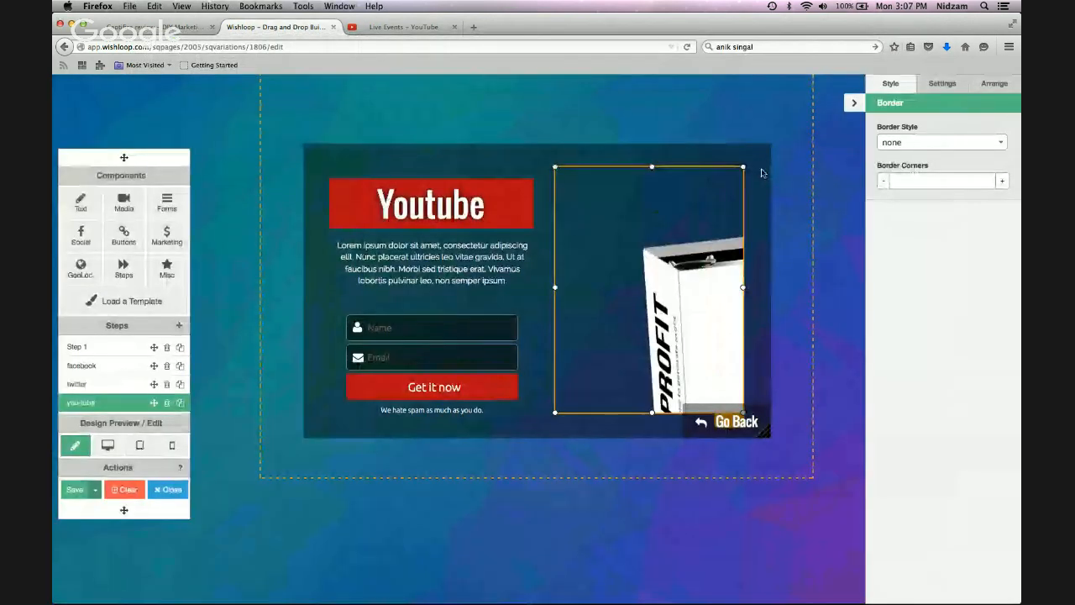
drag(829, 167, 783, 216)
drag(704, 258, 674, 206)
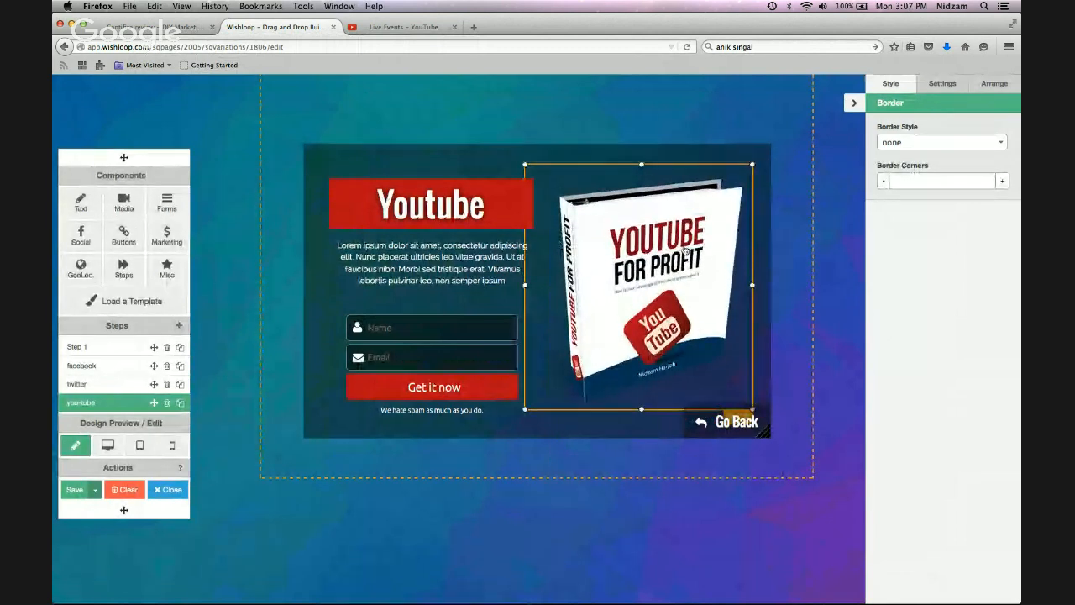
Step: Show Step 1 of the page in the mobile design preview
click(114, 349)
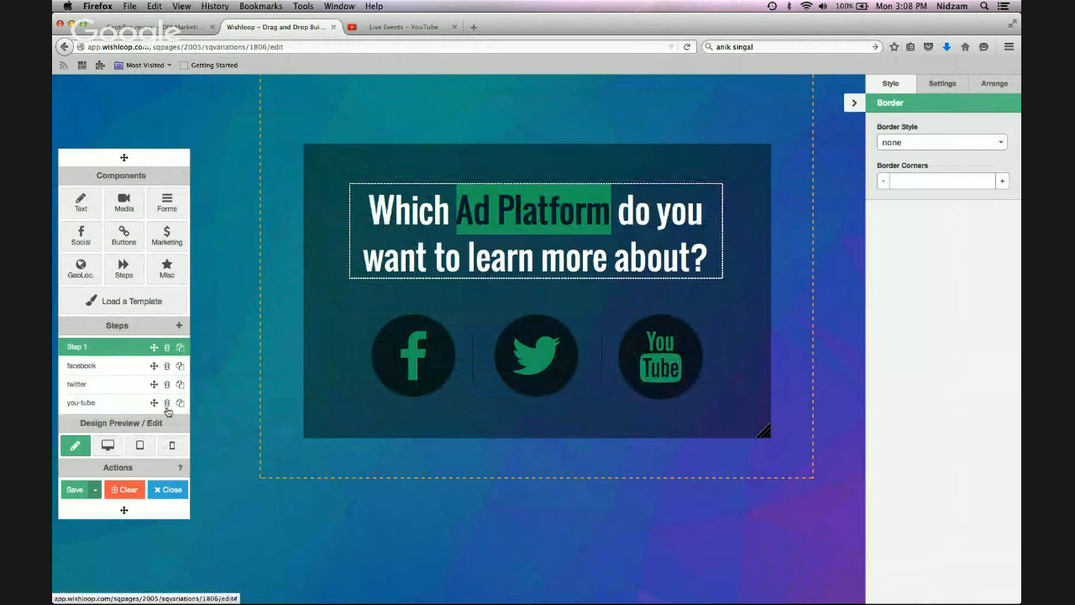
click(170, 446)
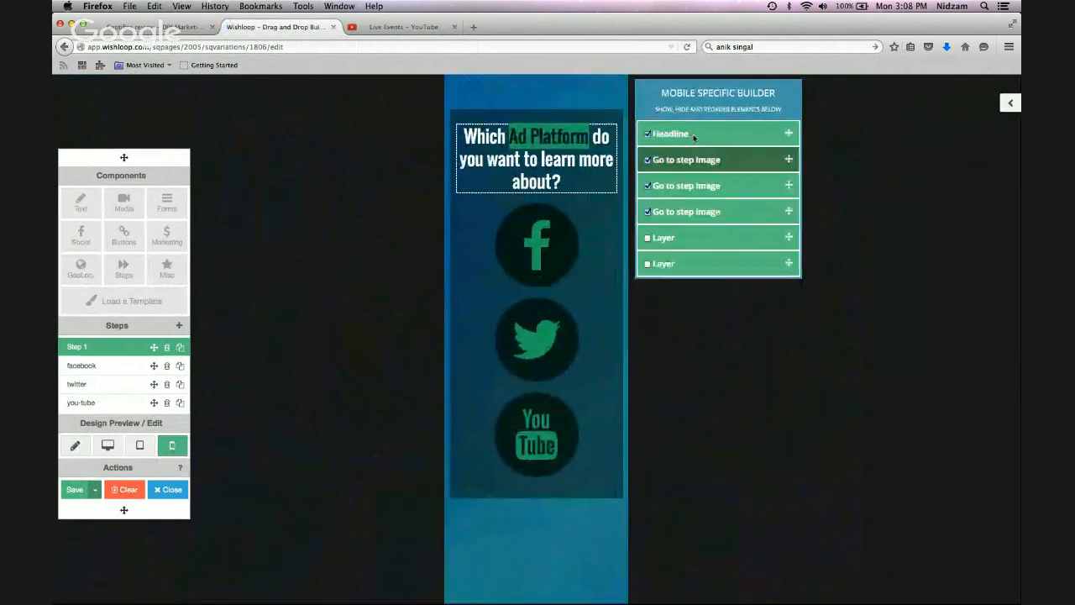
Step: Try hiding and restoring the Twitter and Facebook images and the headline in Step 1's mobile layout
click(648, 185)
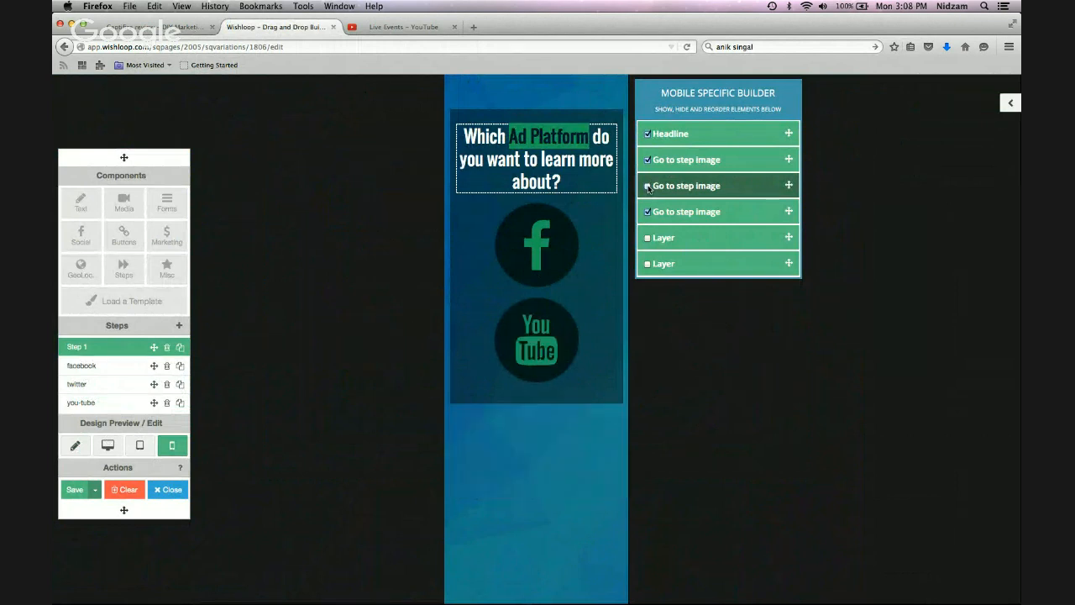
click(648, 160)
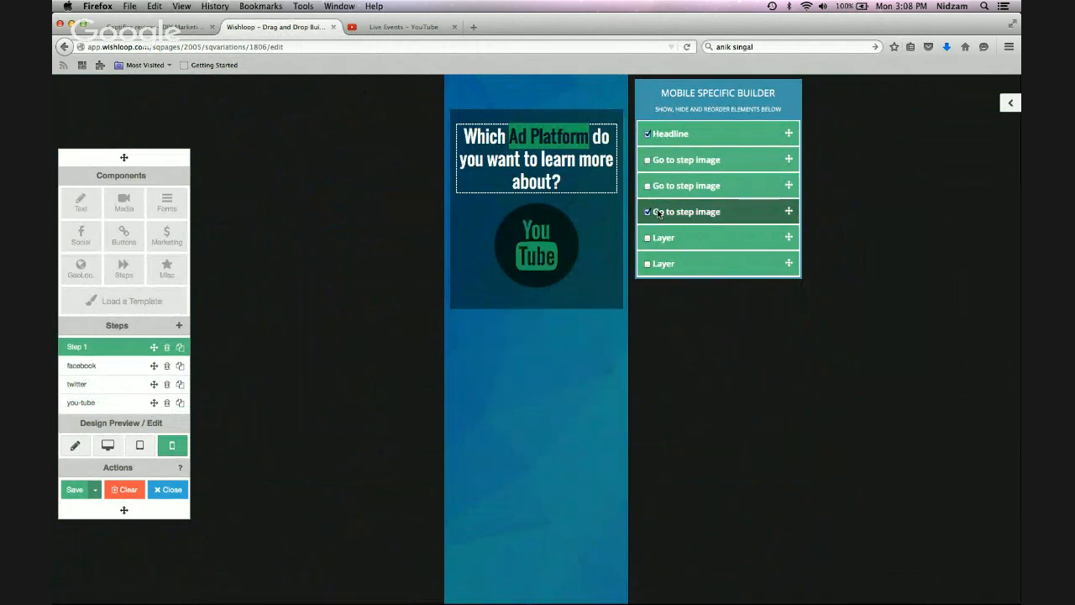
click(648, 185)
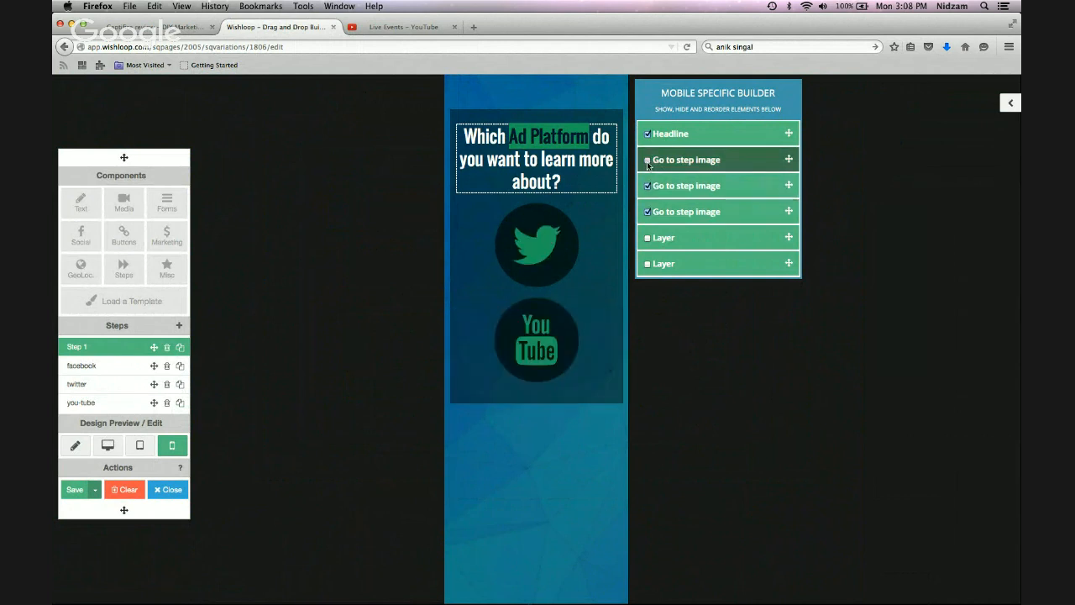
click(647, 160)
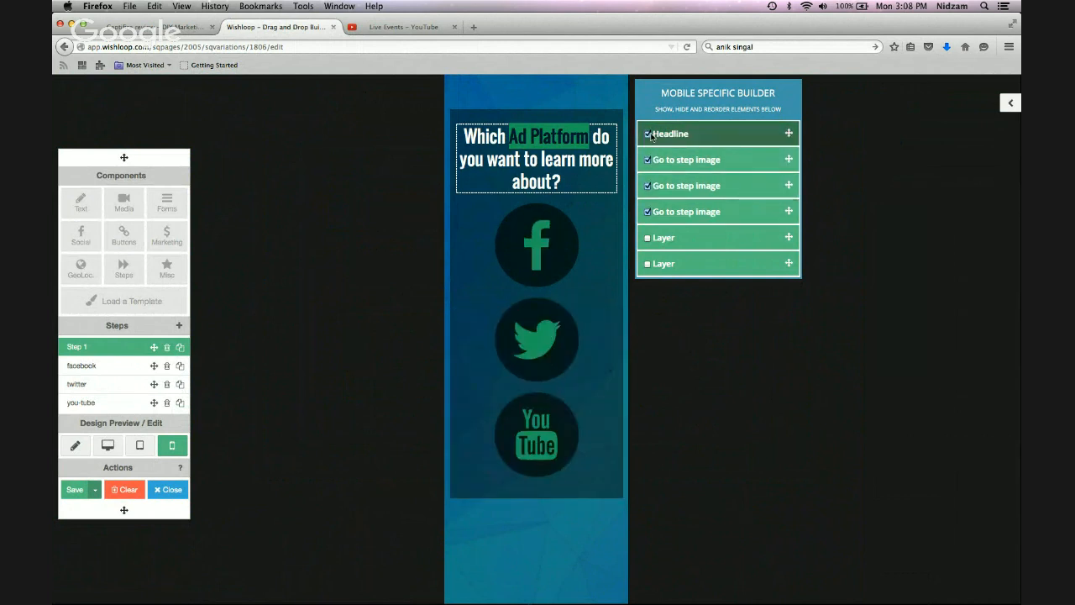
click(647, 135)
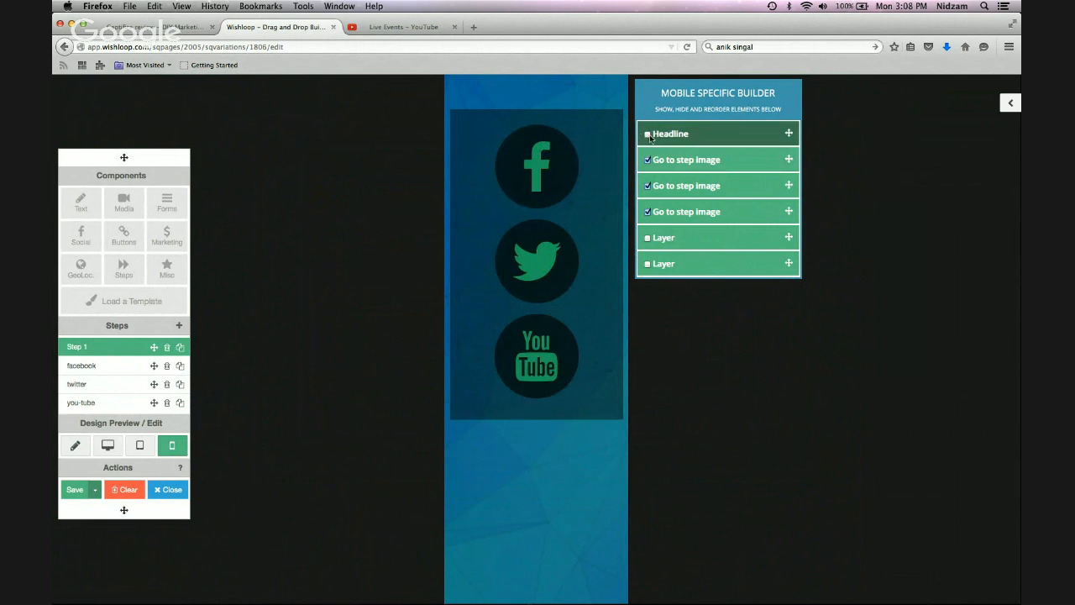
click(647, 134)
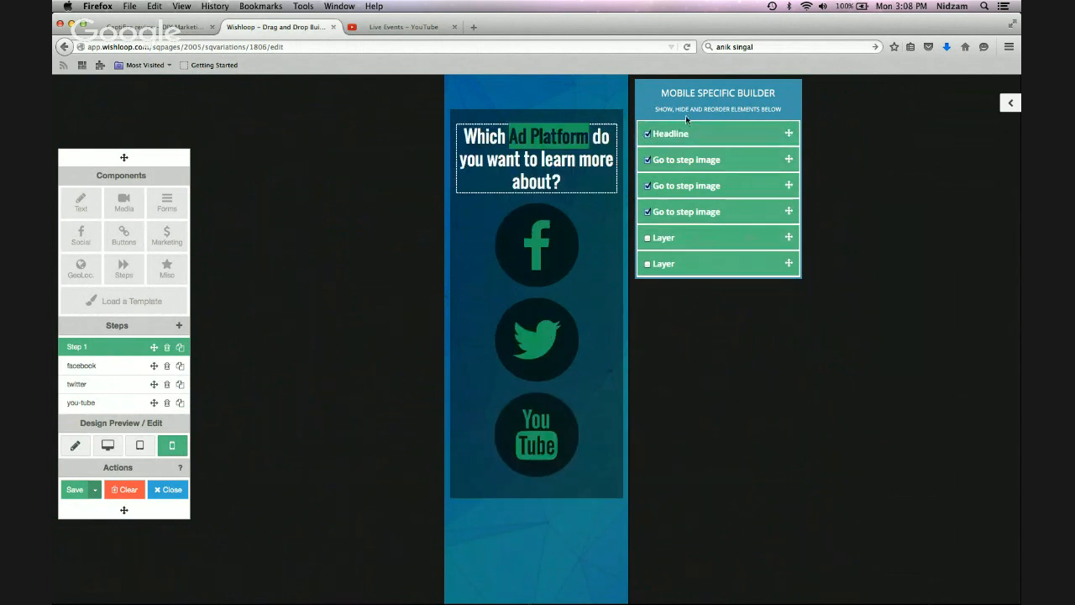
Step: Return the page to editing mode, save the changes, and close the page builder
click(74, 451)
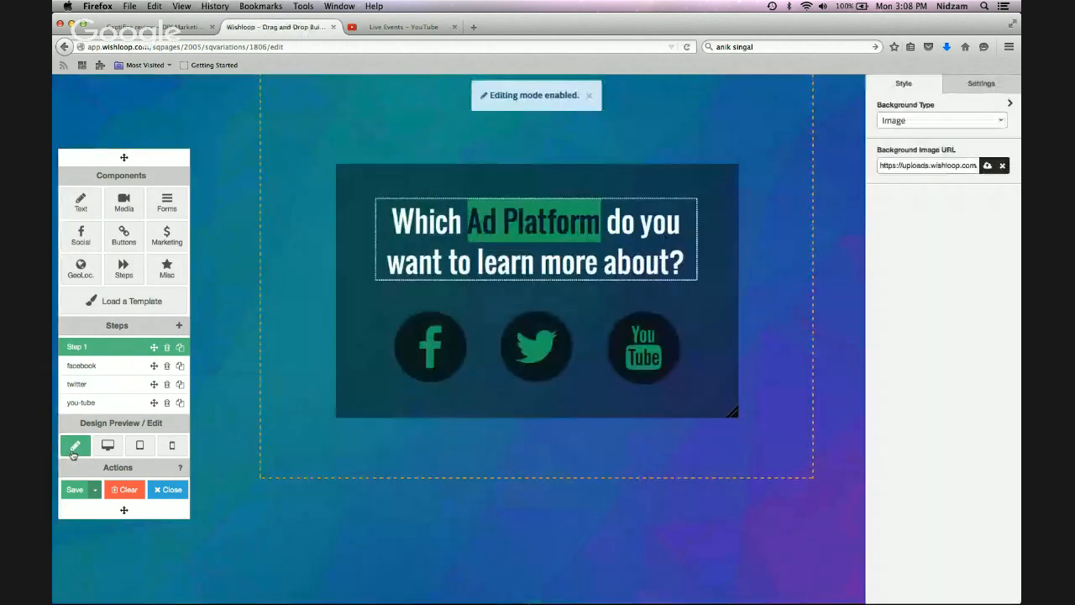
click(74, 490)
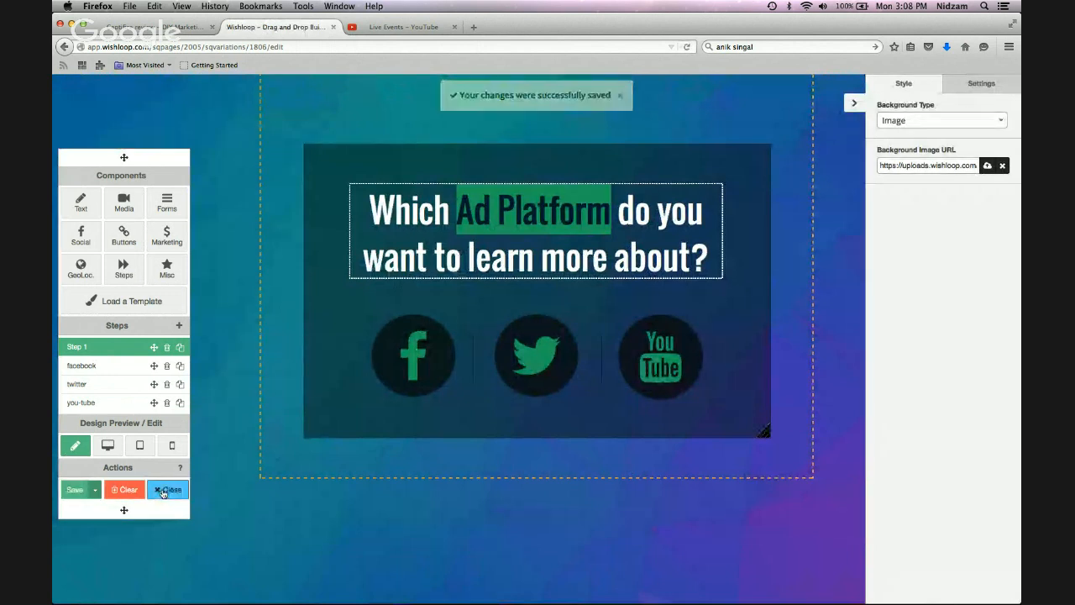
click(164, 492)
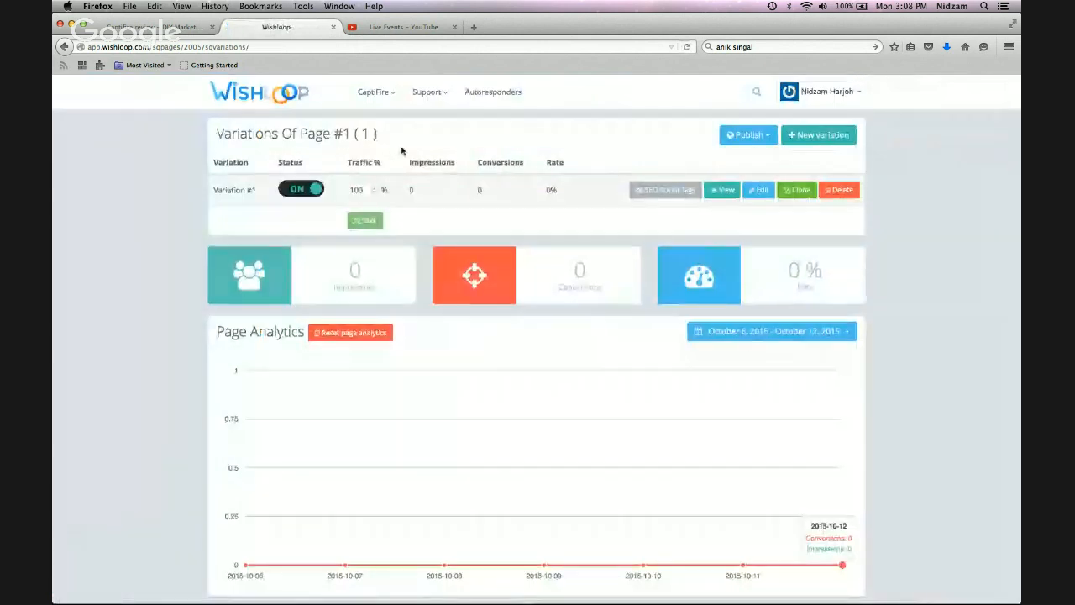
Step: View the live page of Variation #1, inspect its web address, and close the preview
click(724, 192)
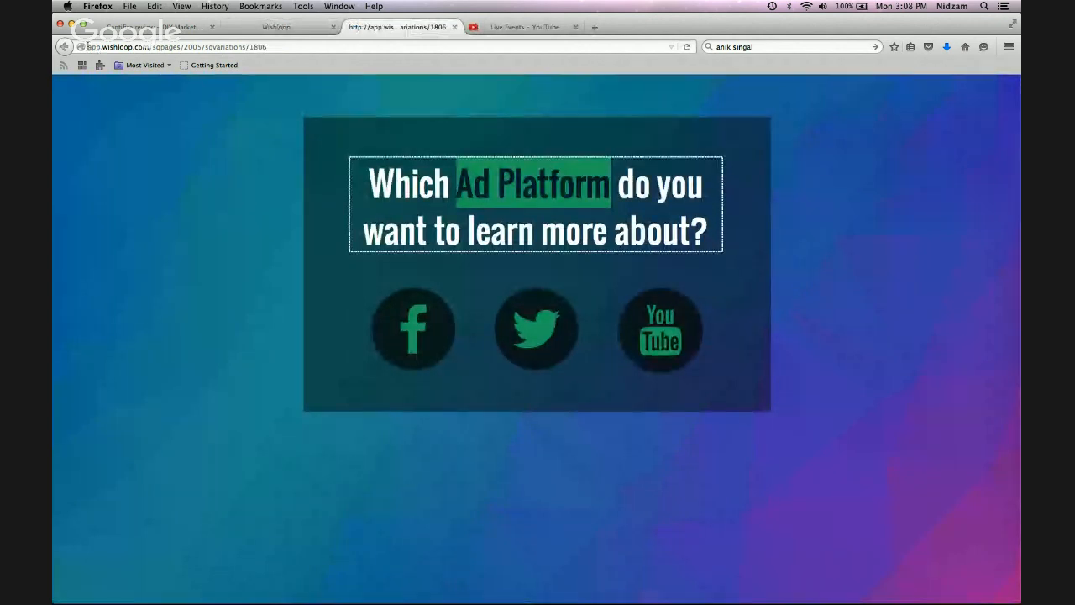
click(277, 48)
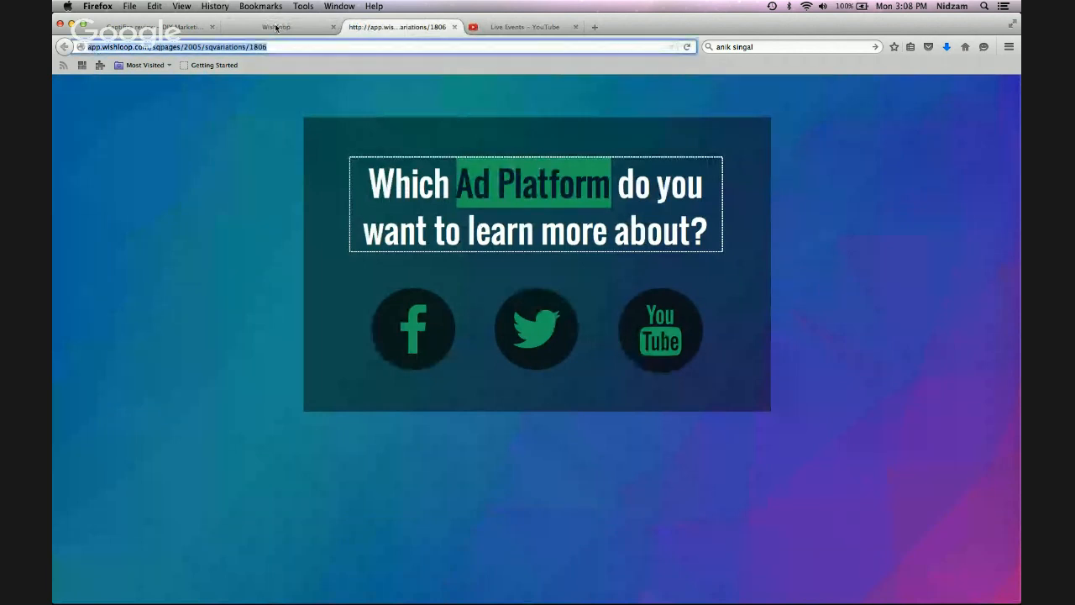
click(271, 47)
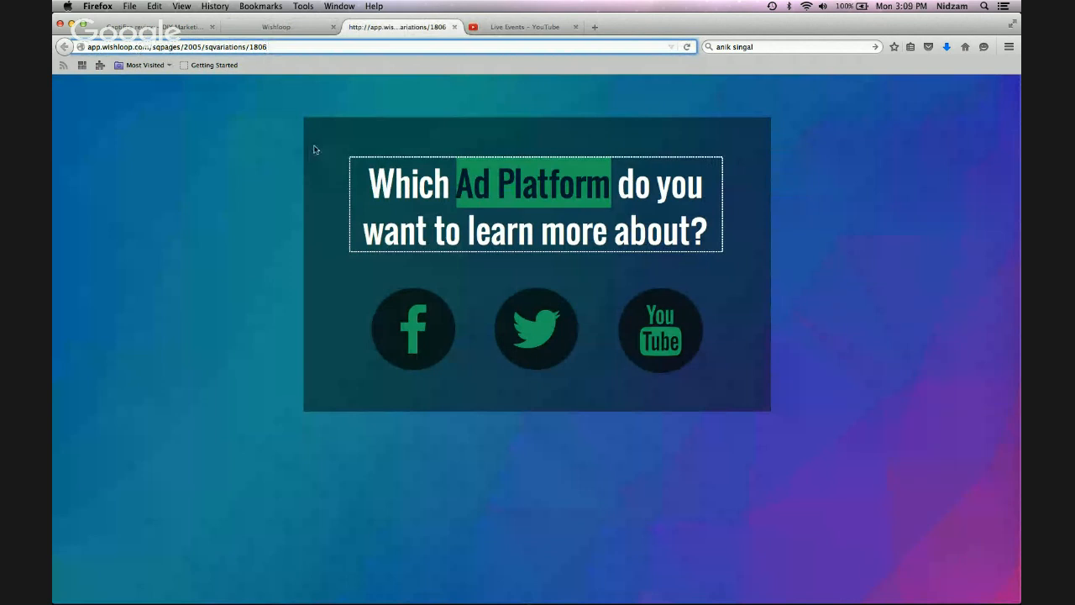
click(455, 27)
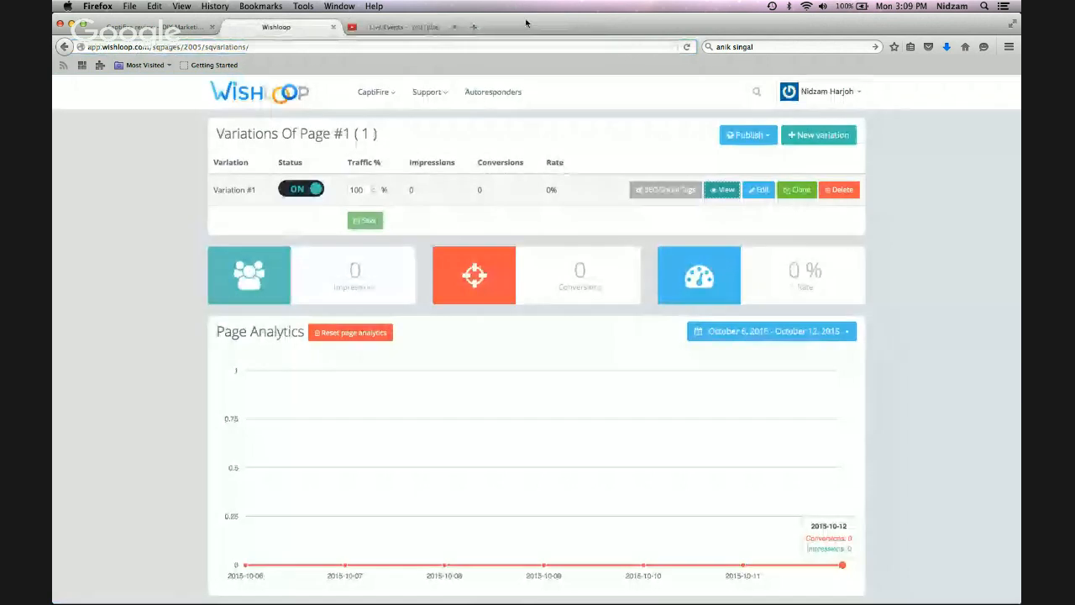
Step: Open godaddy.com in a new browser tab and dismiss the special offer banner
click(473, 27)
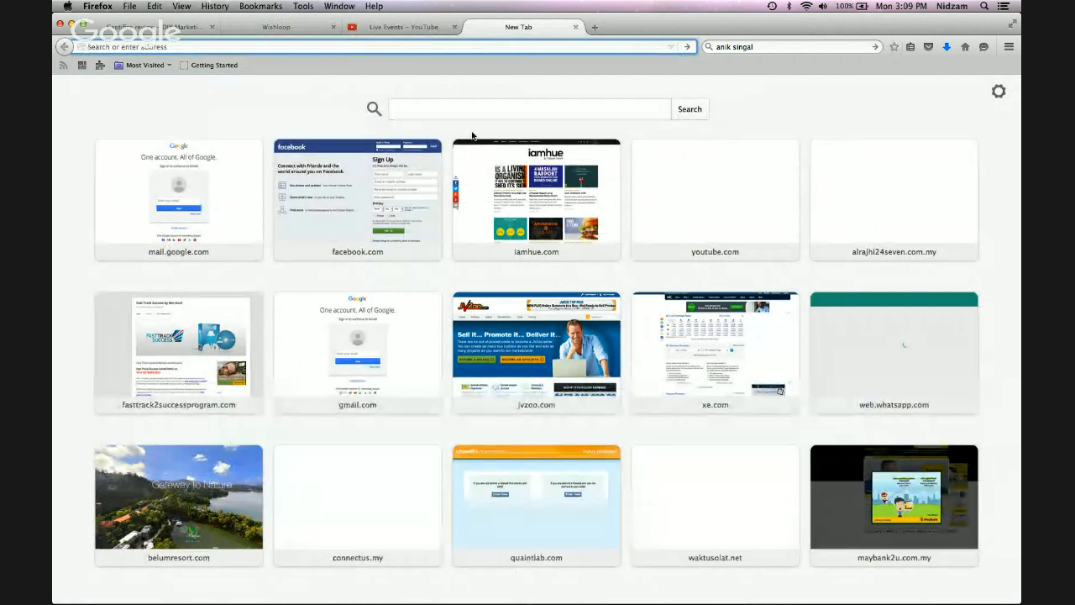
text(godaddy.com)
key(Return)
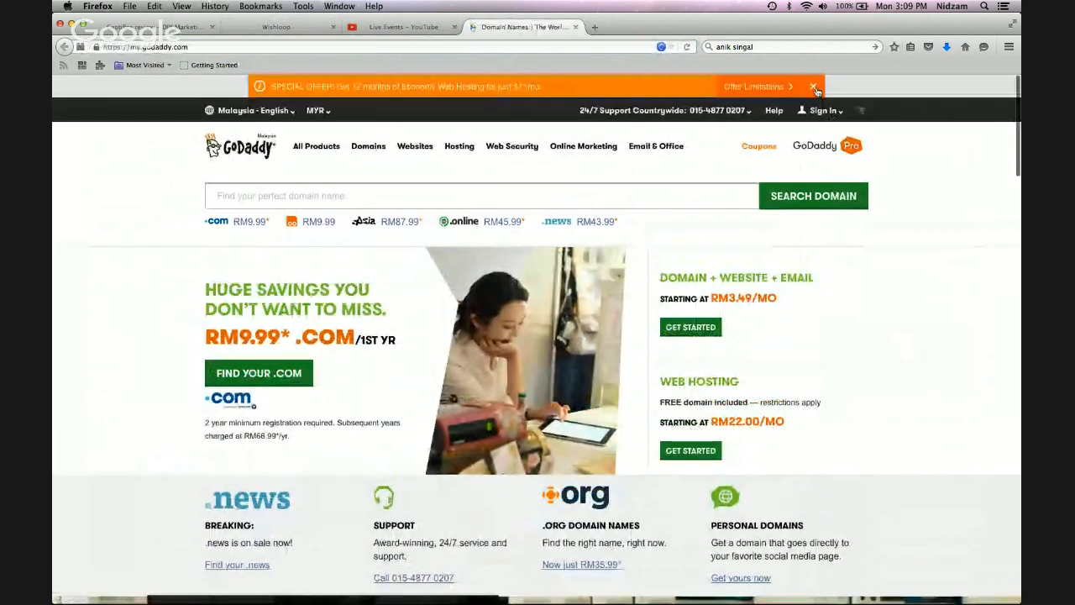
click(813, 87)
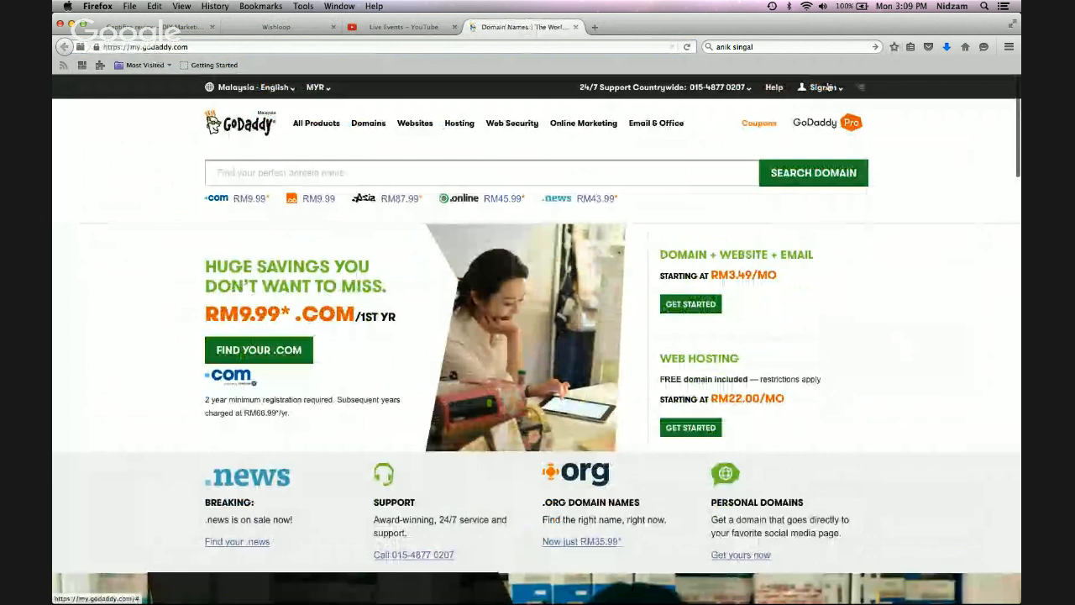
Step: Try to sign in with the account username and password, declining to have the browser remember the password
click(825, 88)
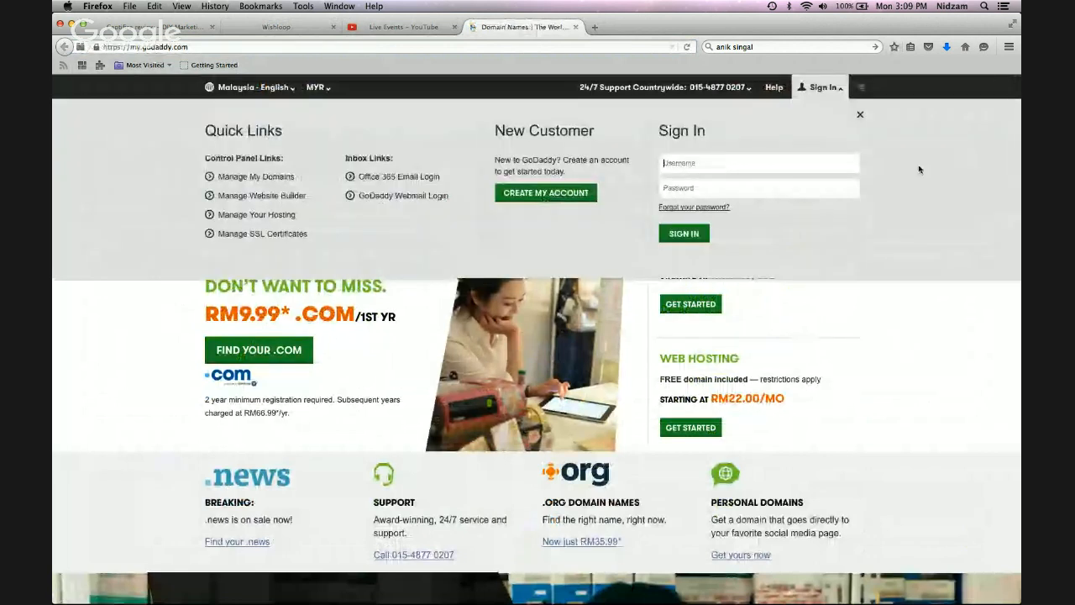
text(nidzam)
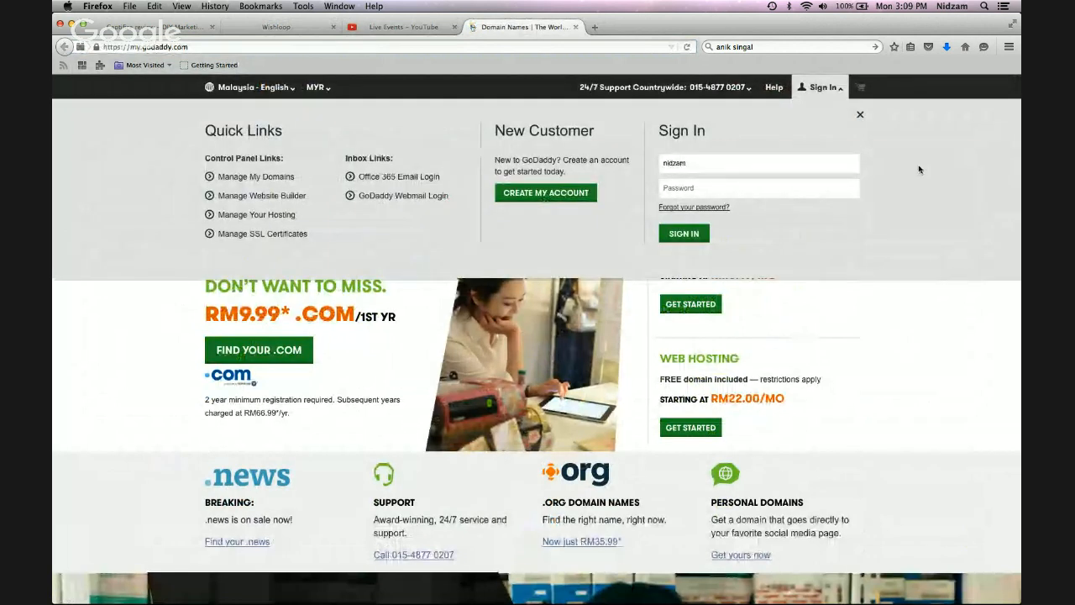
text(•••••••••••)
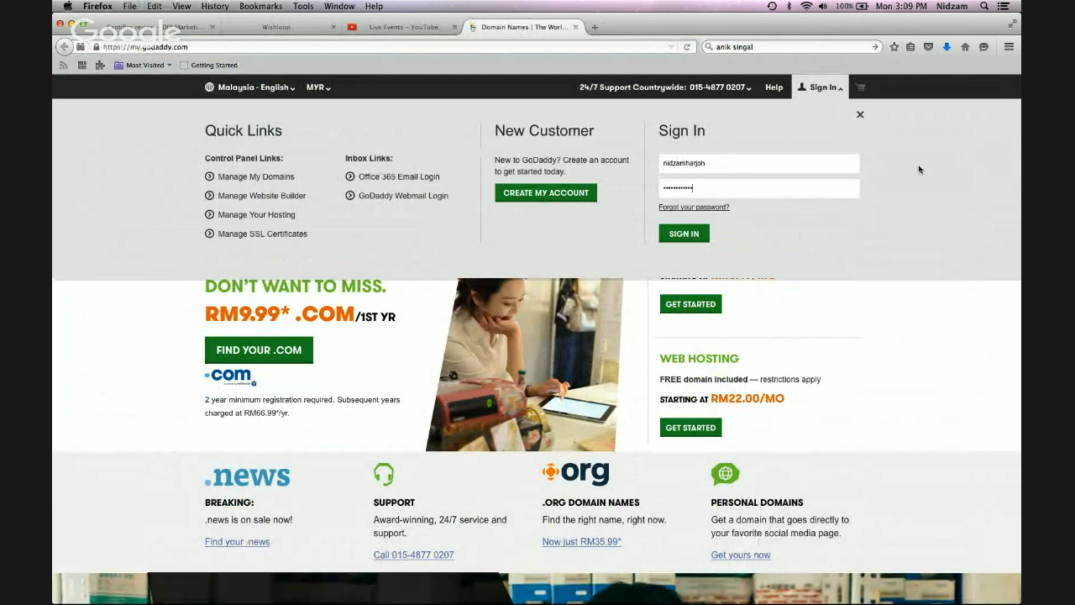
key(Return)
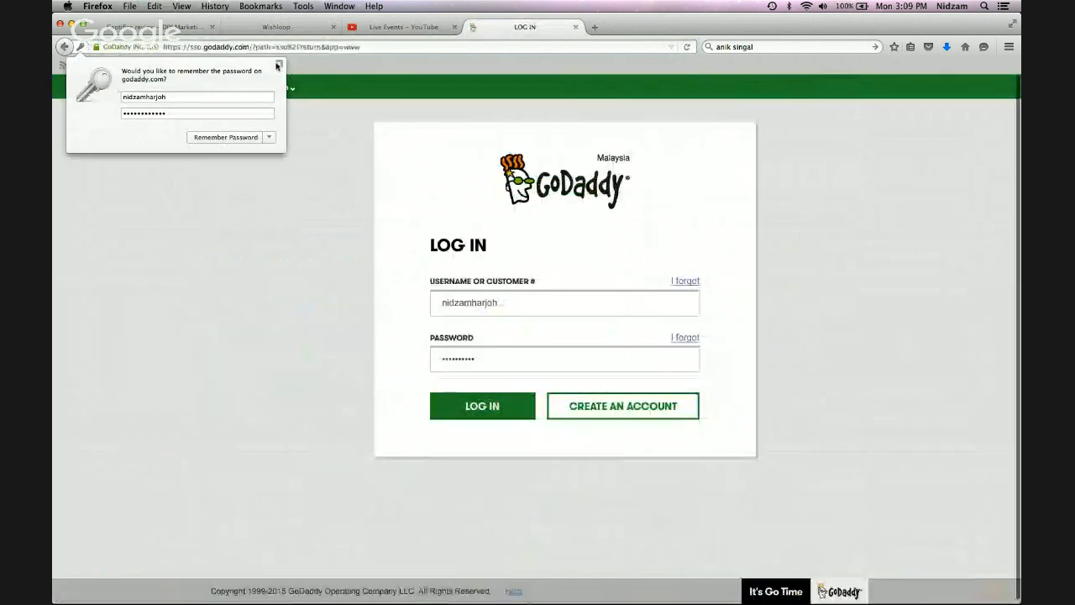
click(278, 64)
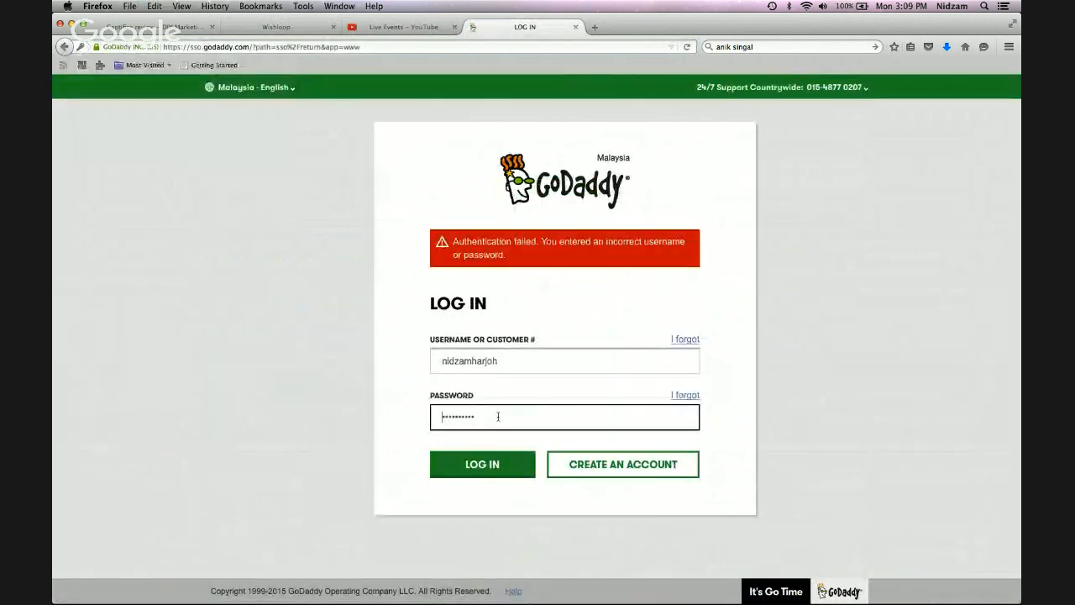
Step: Re-enter the account password, log in, and dismiss the browser's offer to update the saved password
drag(499, 415, 319, 402)
text(•)
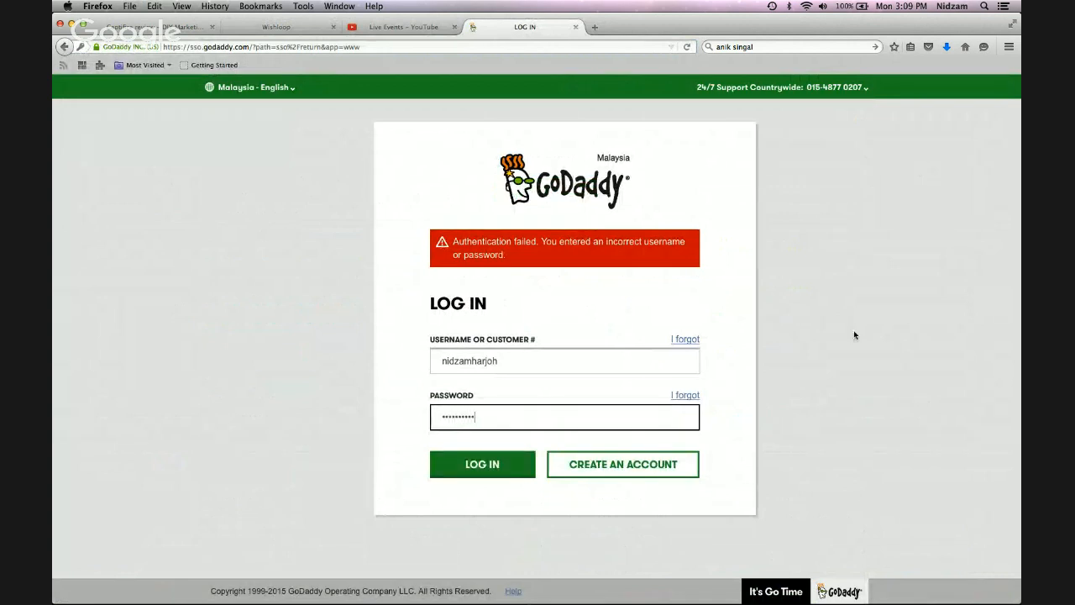
key(Return)
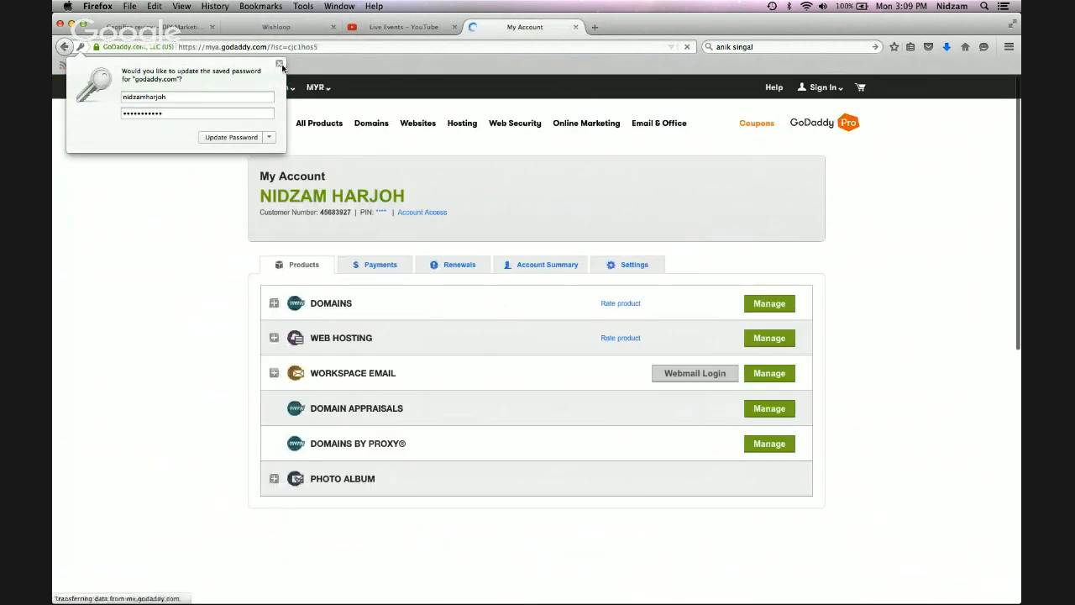
click(281, 65)
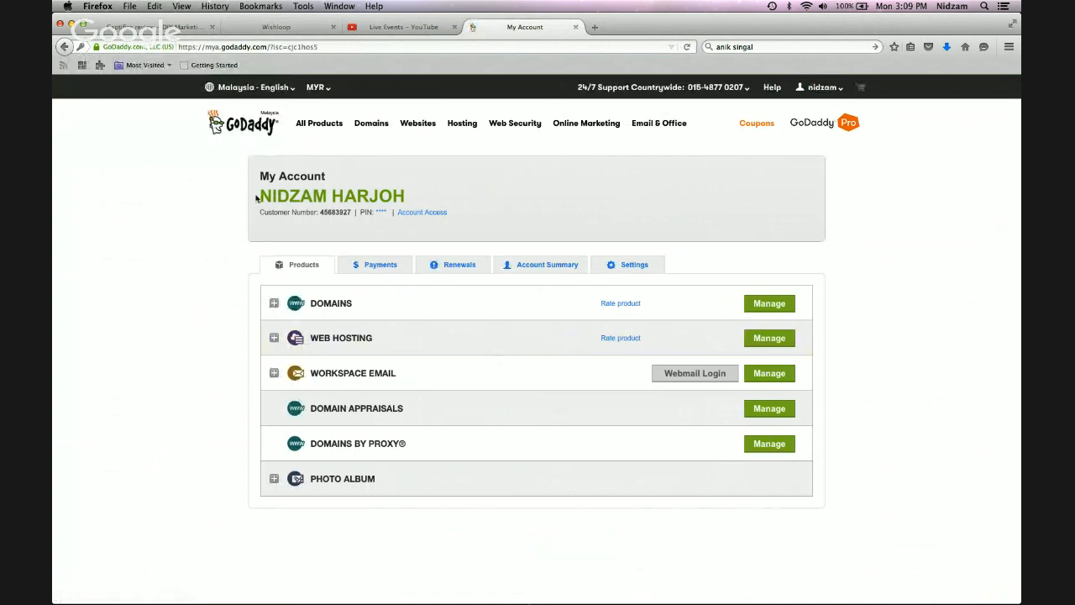
Step: Open the account's domain management list from the quick links
scroll(533, 219, down, 2)
scroll(532, 218, up, 2)
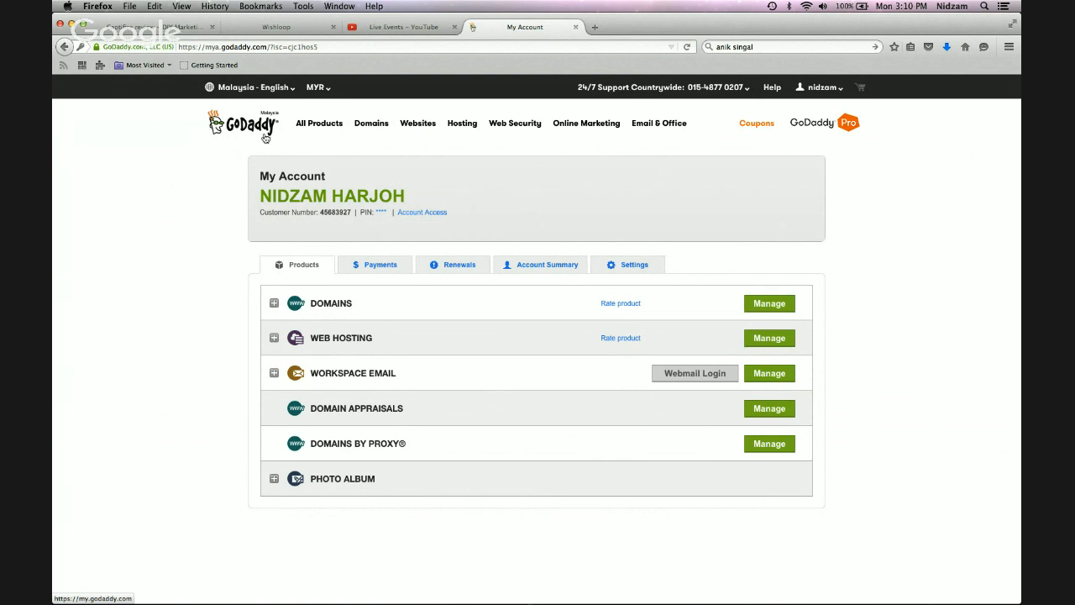
click(822, 88)
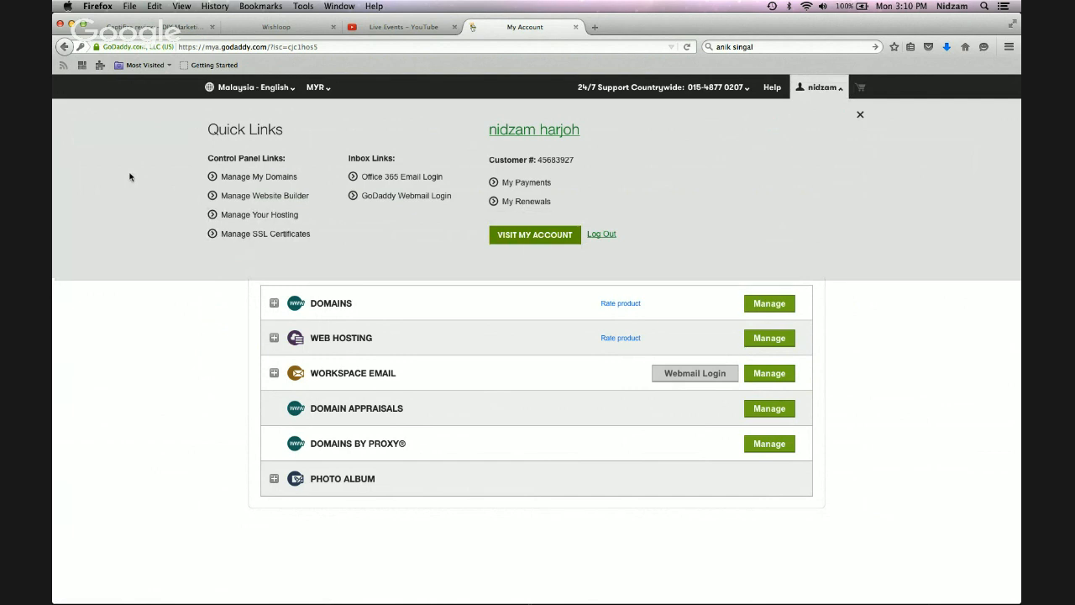
click(241, 180)
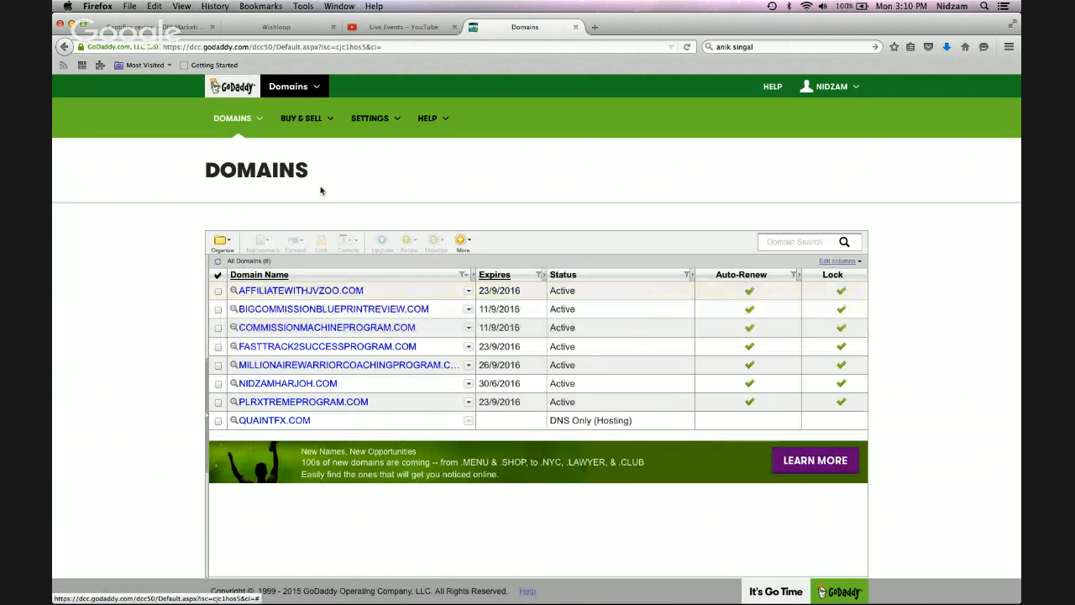
Step: Glance at the Wishloop variations page, return to GoDaddy, and open the DNS zone file of AFFILIATEWITHJVZOO.COM
click(286, 27)
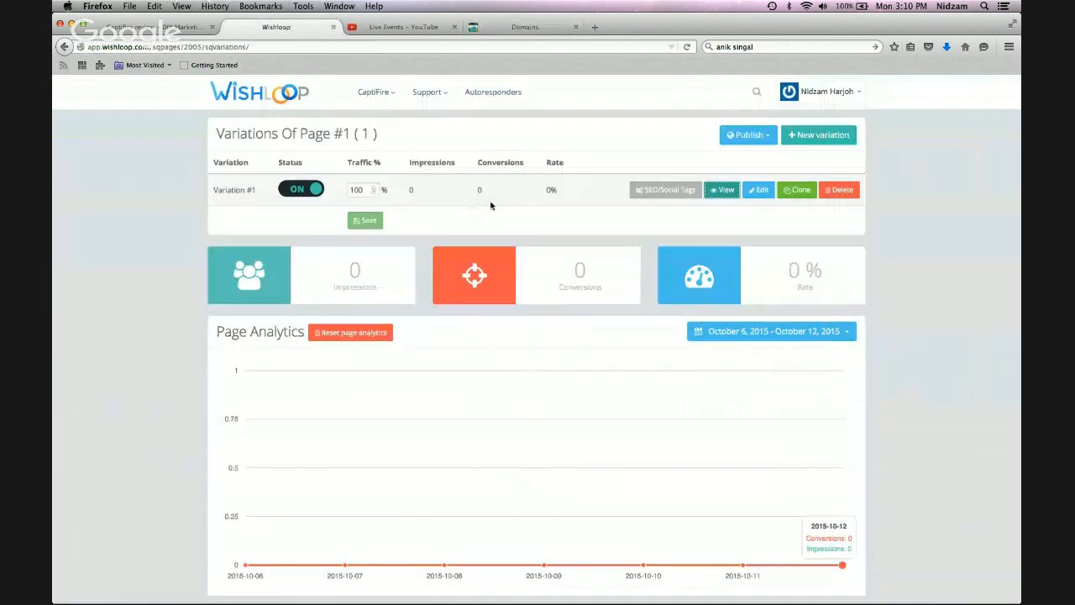
click(538, 28)
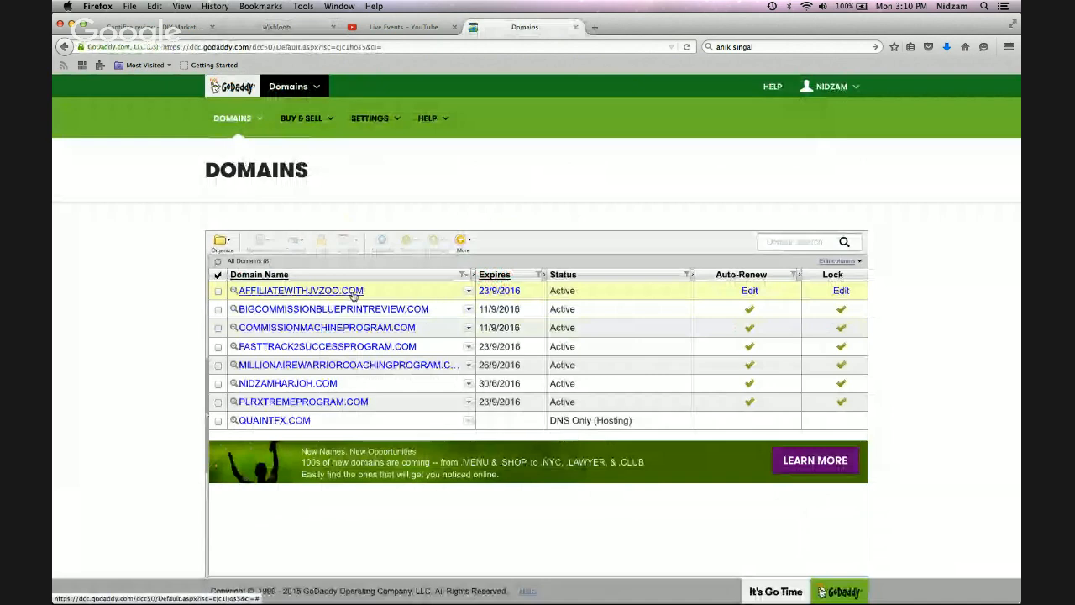
click(315, 291)
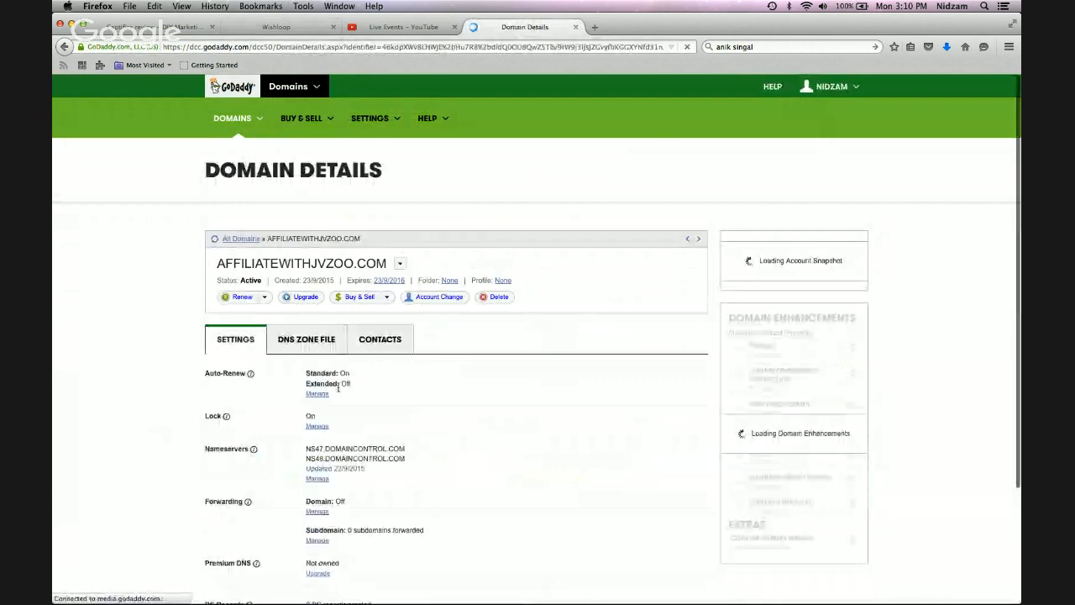
scroll(306, 336, down, 1)
click(306, 308)
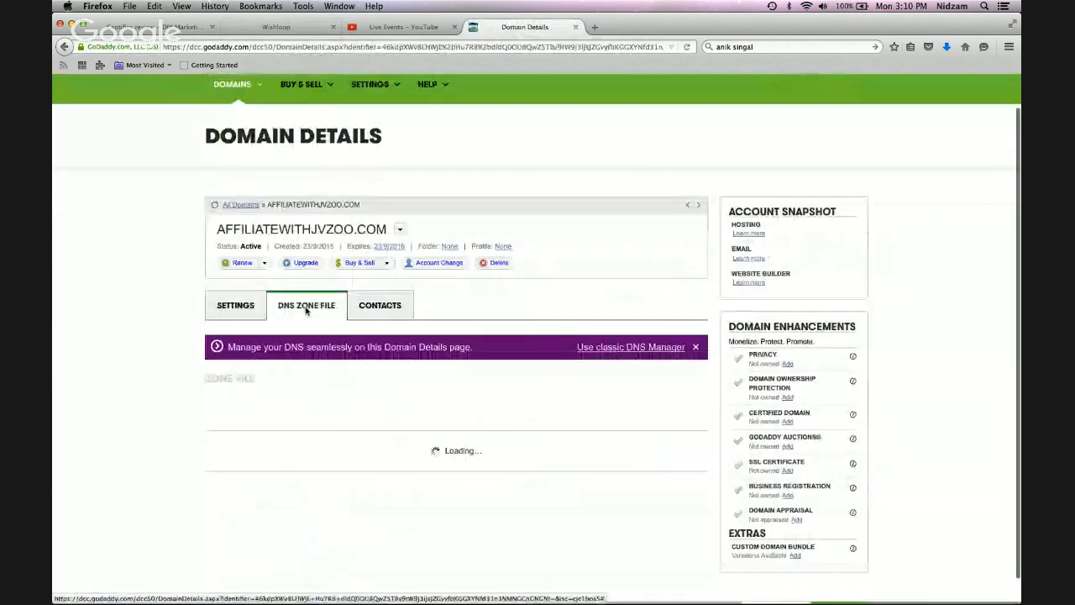
Step: Examine the domain's DNS zone records, from the A (Host) and CName (Alias) sections down to the nameservers
scroll(443, 356, down, 2)
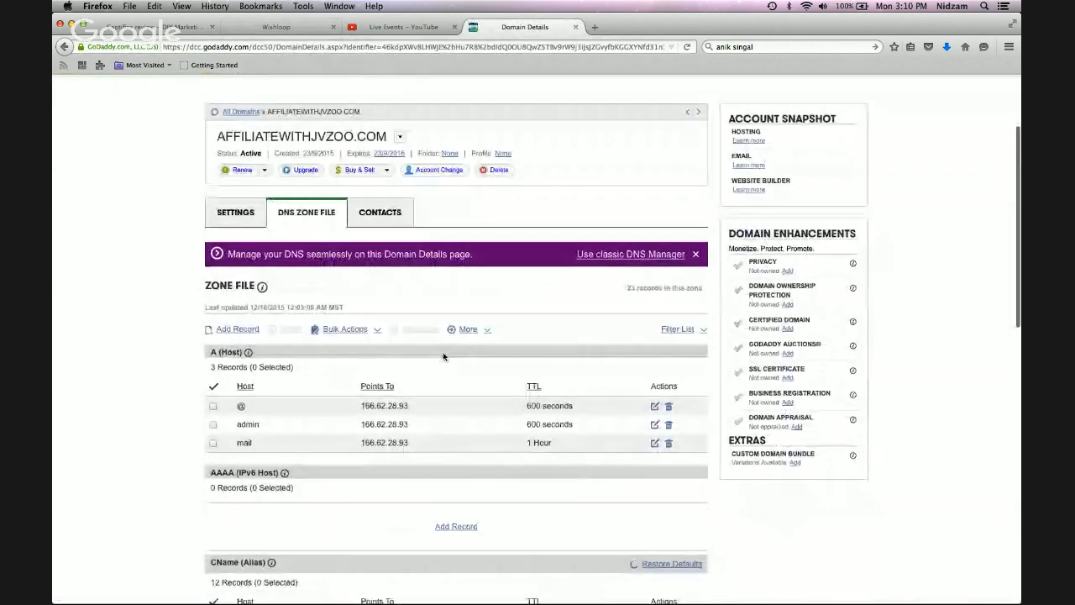
scroll(291, 312, down, 3)
scroll(403, 300, down, 4)
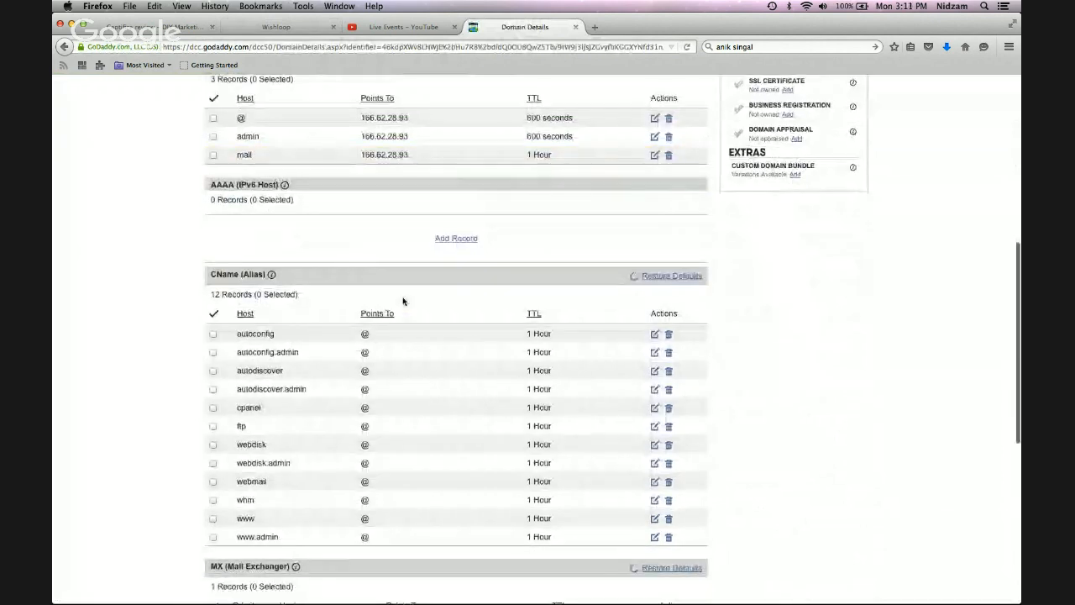
scroll(410, 296, down, 10)
scroll(415, 290, up, 6)
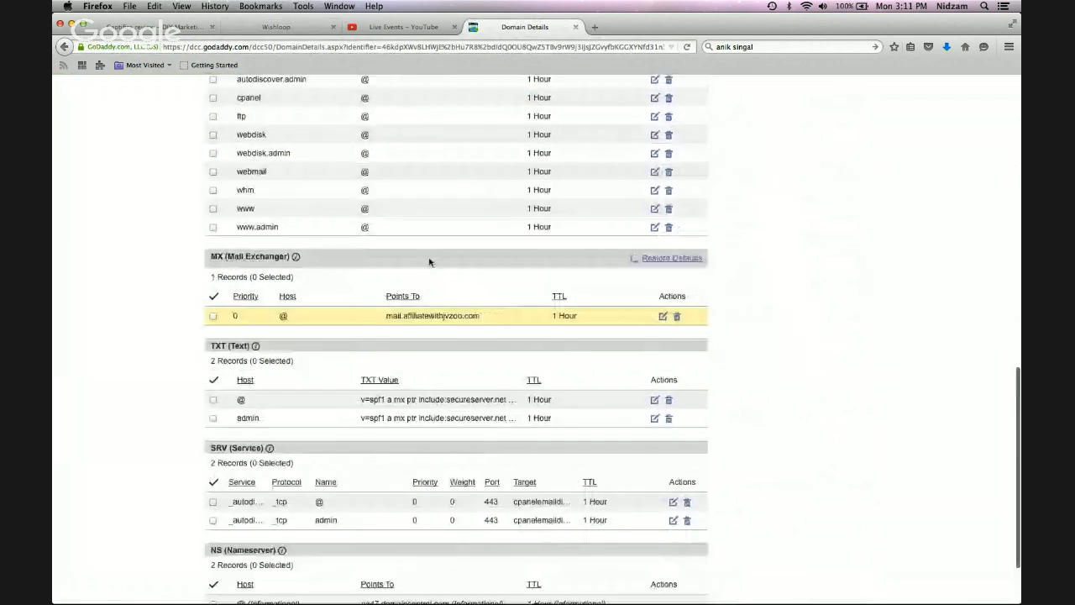
scroll(431, 263, up, 7)
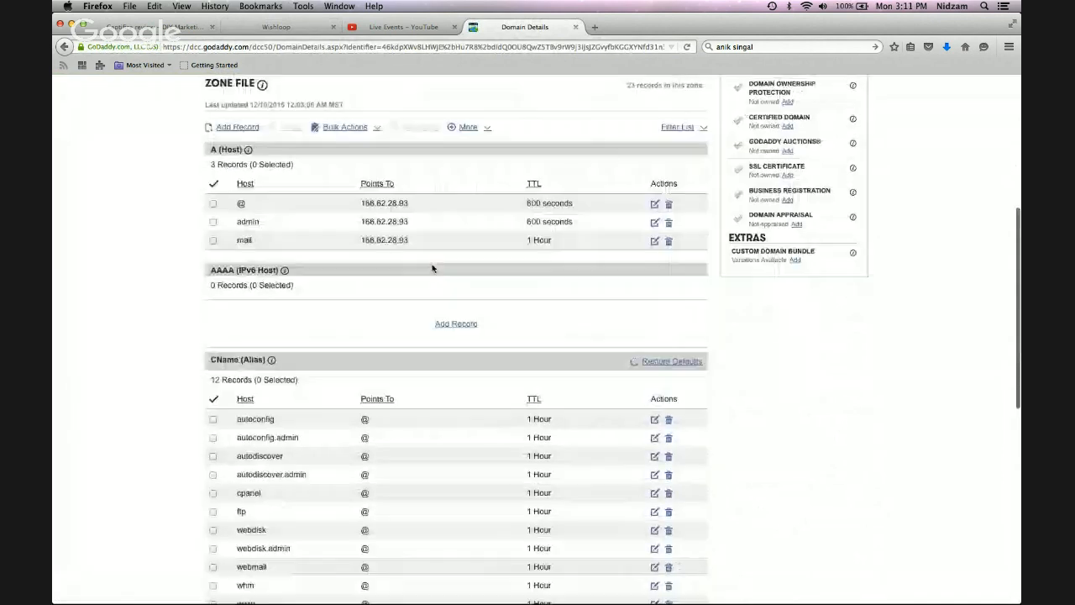
scroll(433, 268, up, 4)
scroll(435, 303, down, 18)
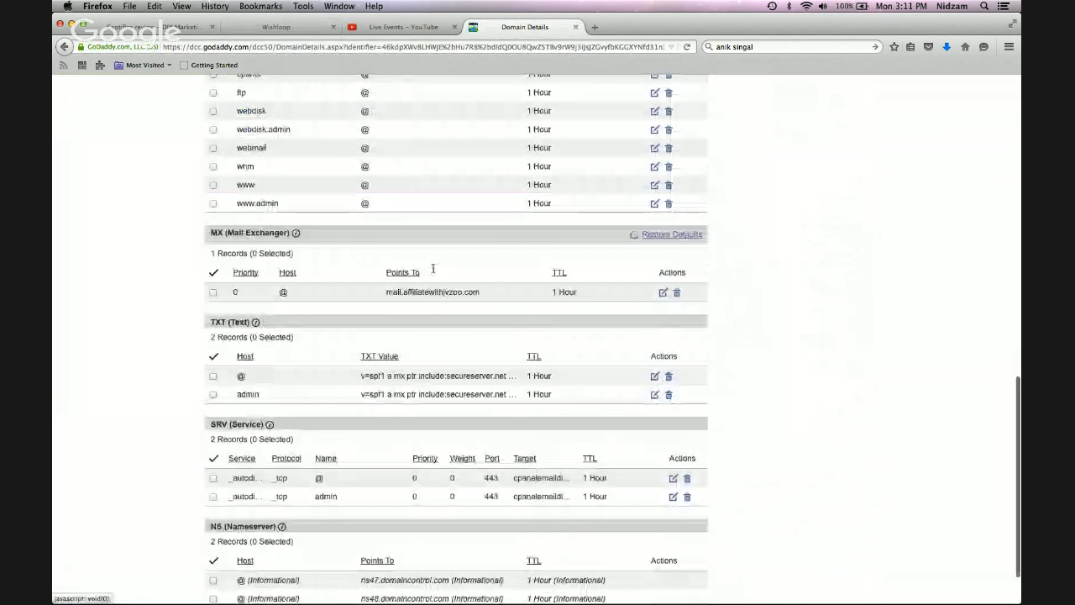
scroll(440, 340, up, 3)
scroll(439, 340, up, 13)
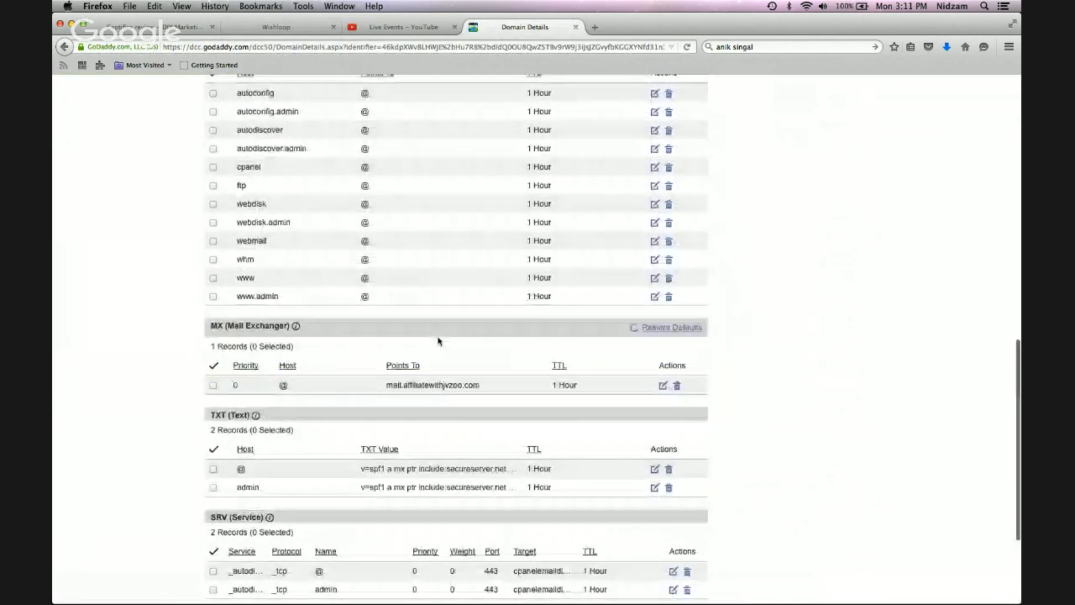
scroll(437, 347, up, 6)
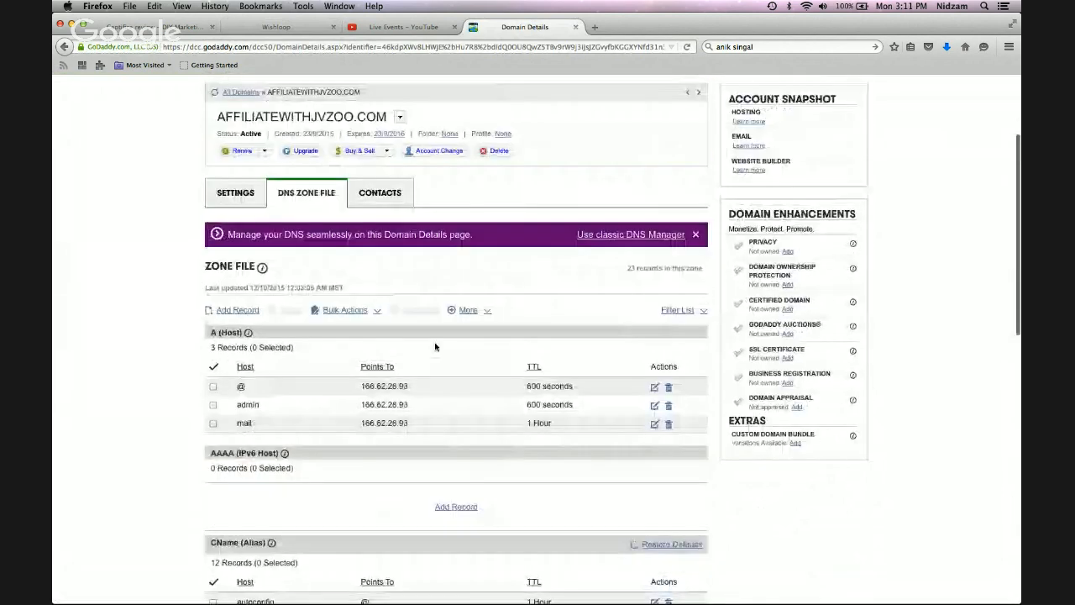
scroll(386, 354, down, 1)
scroll(386, 354, down, 2)
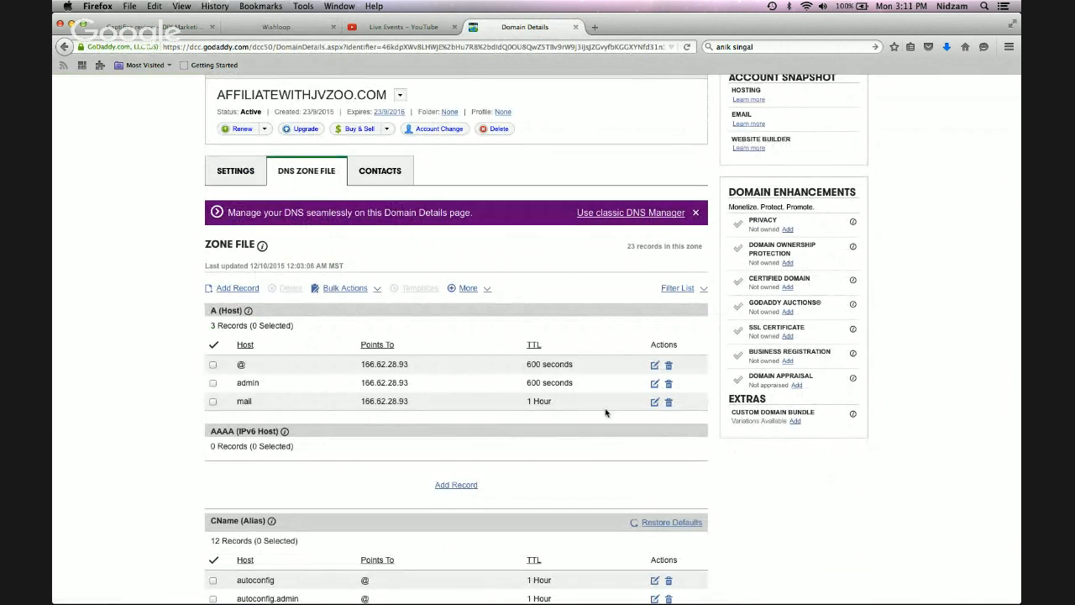
scroll(206, 311, down, 1)
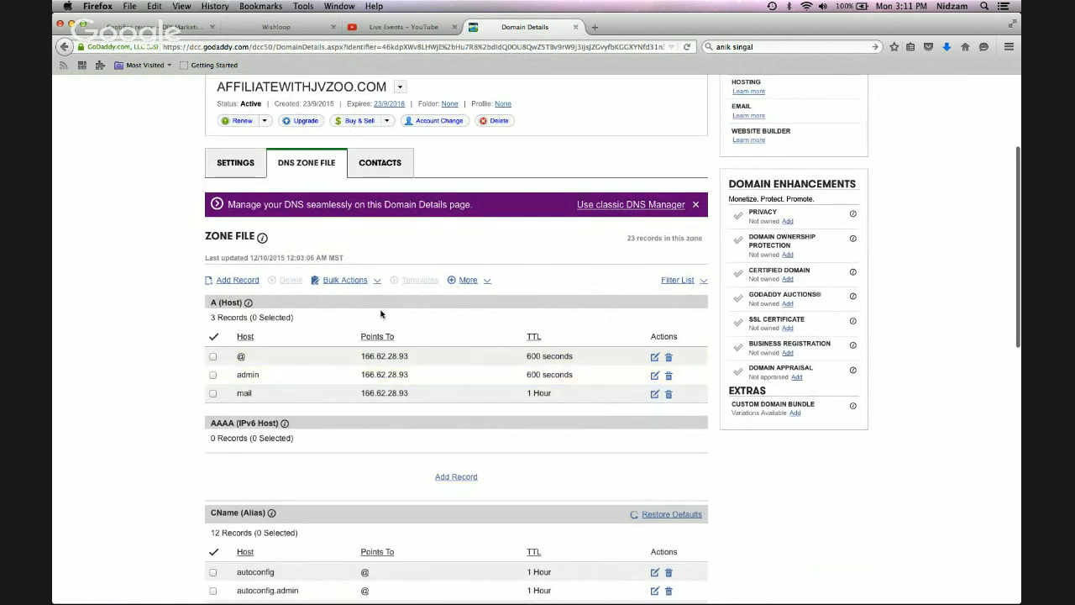
scroll(303, 302, down, 3)
scroll(336, 277, up, 5)
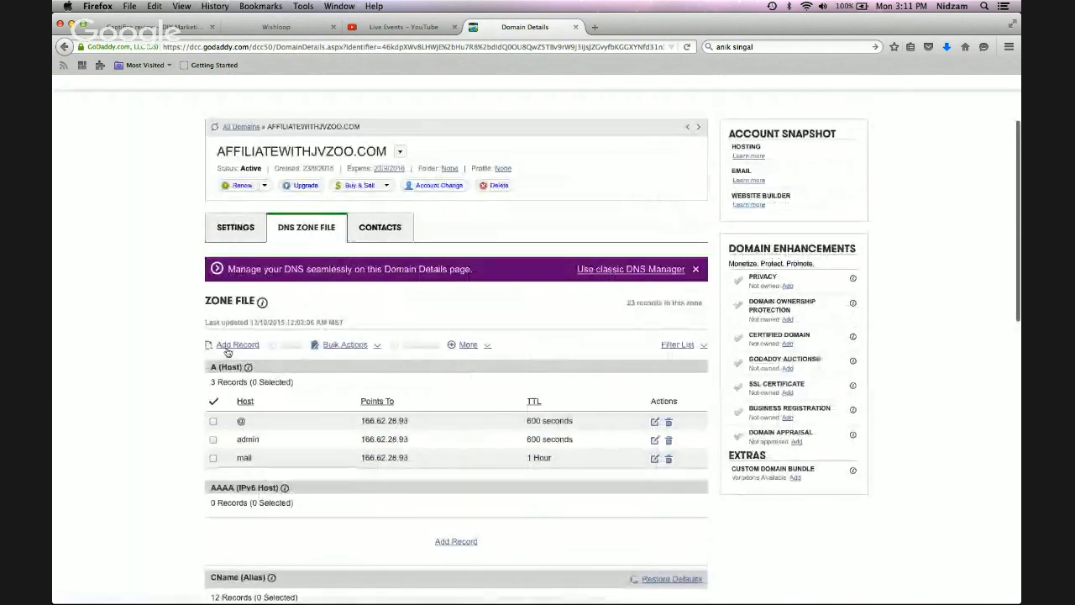
Step: Start a new A (Host) zone record for AFFILIATEWITHJVZOO.COM with the host name offer
scroll(226, 351, down, 3)
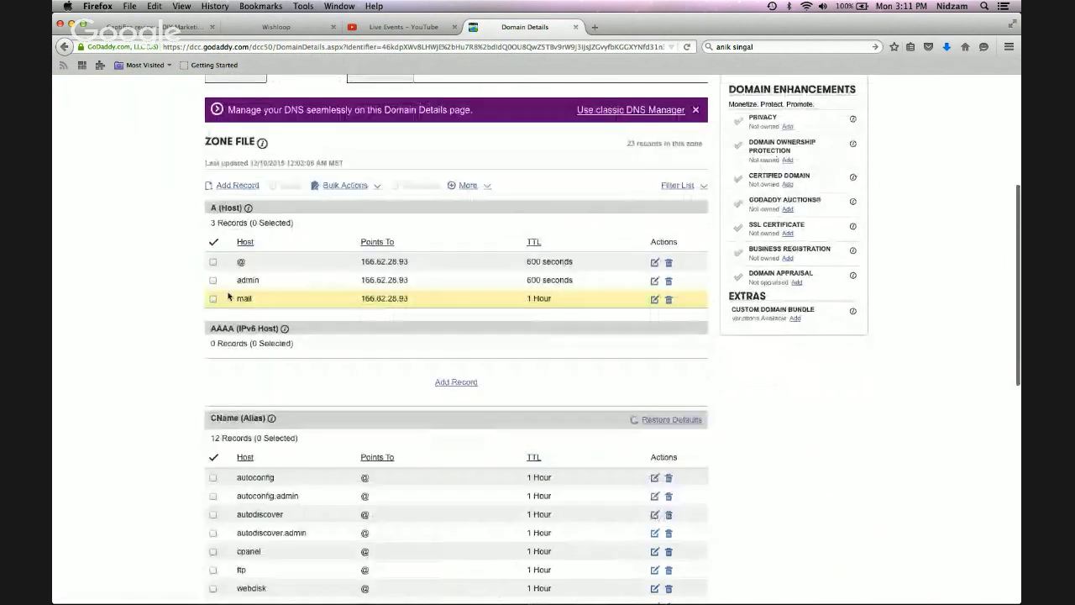
click(238, 186)
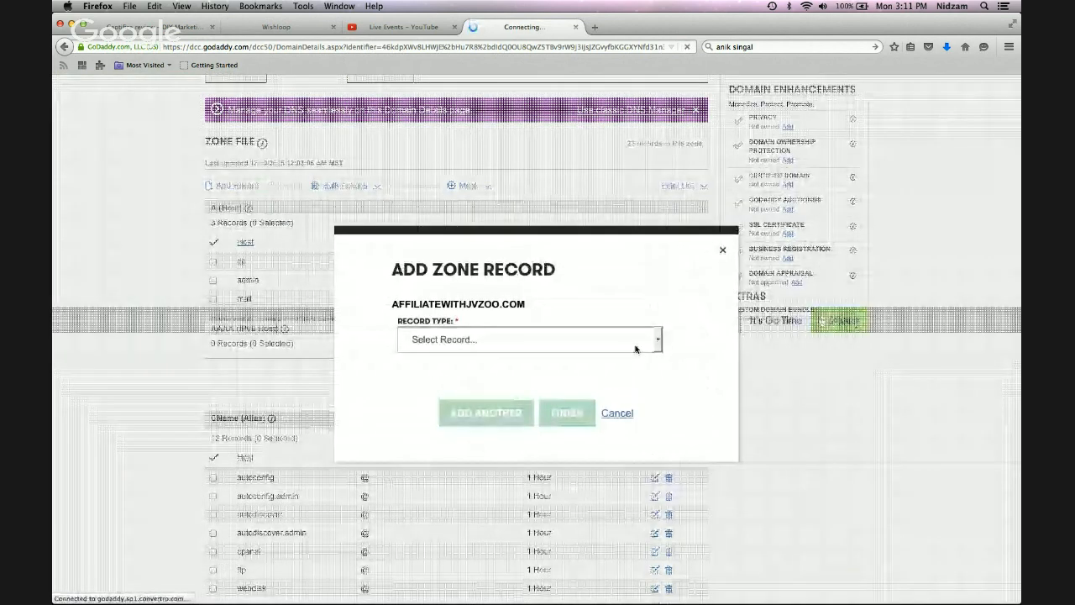
click(656, 341)
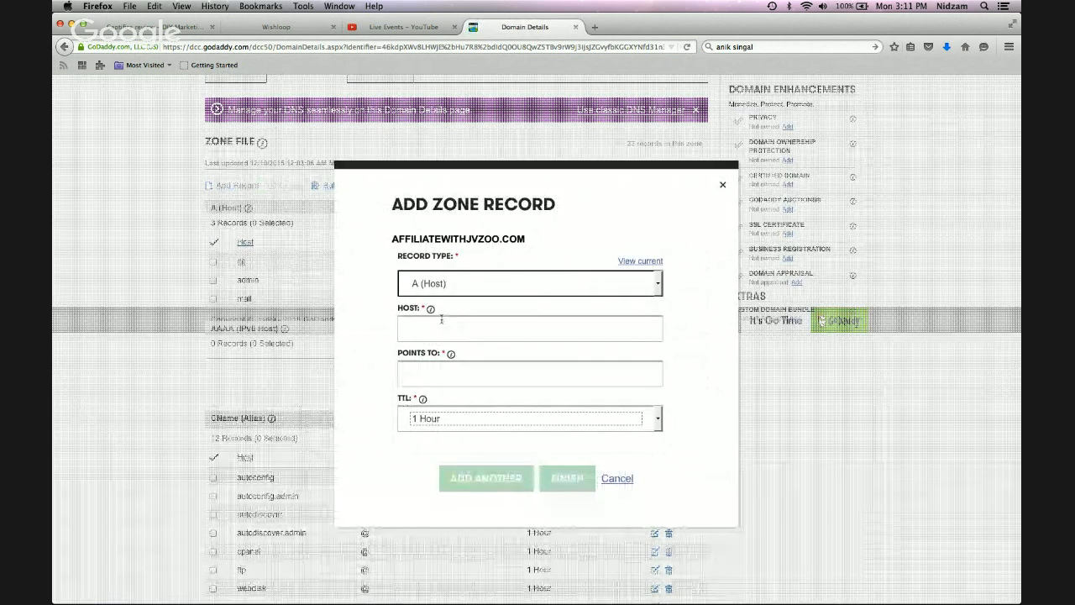
click(541, 333)
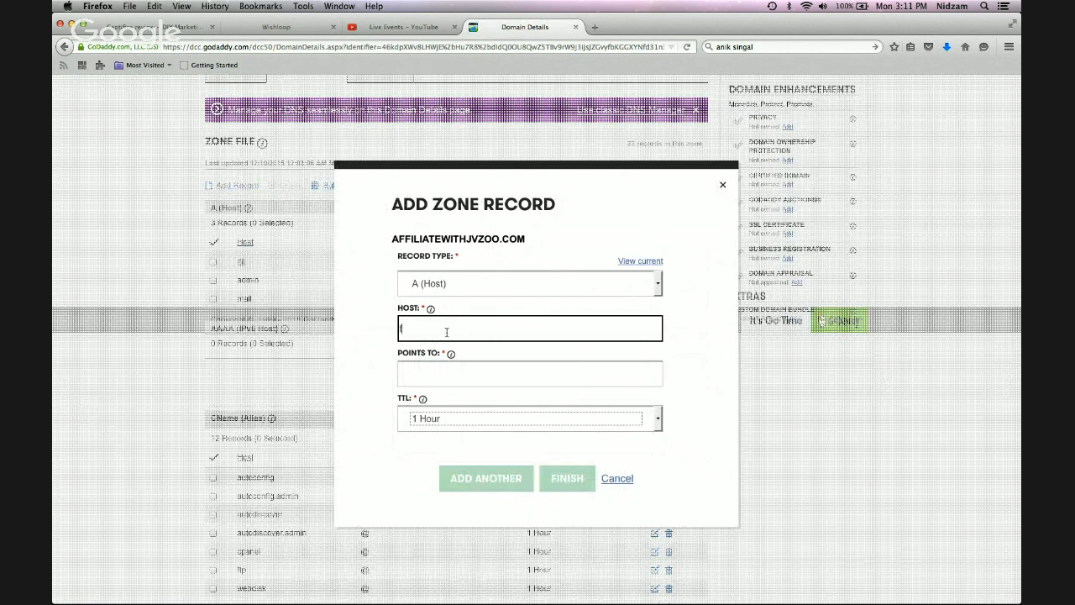
text(eport)
drag(473, 332, 313, 322)
text(offer)
Step: Copy the IP address 109.109.138.235 from Wishloop's Custom Domains page and paste it as the GoDaddy record's Points To value
click(428, 375)
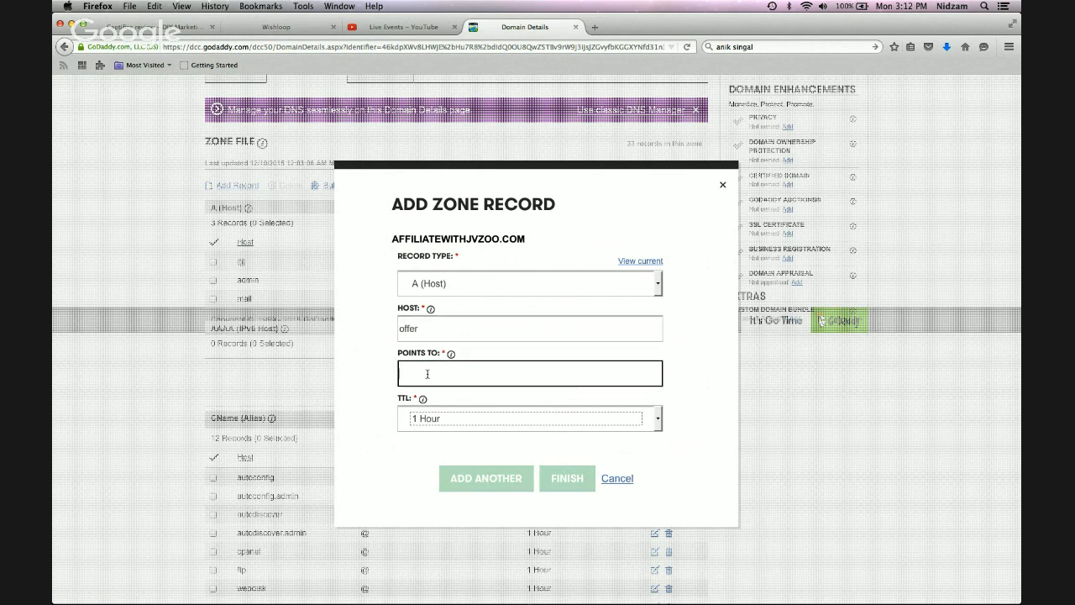
click(264, 28)
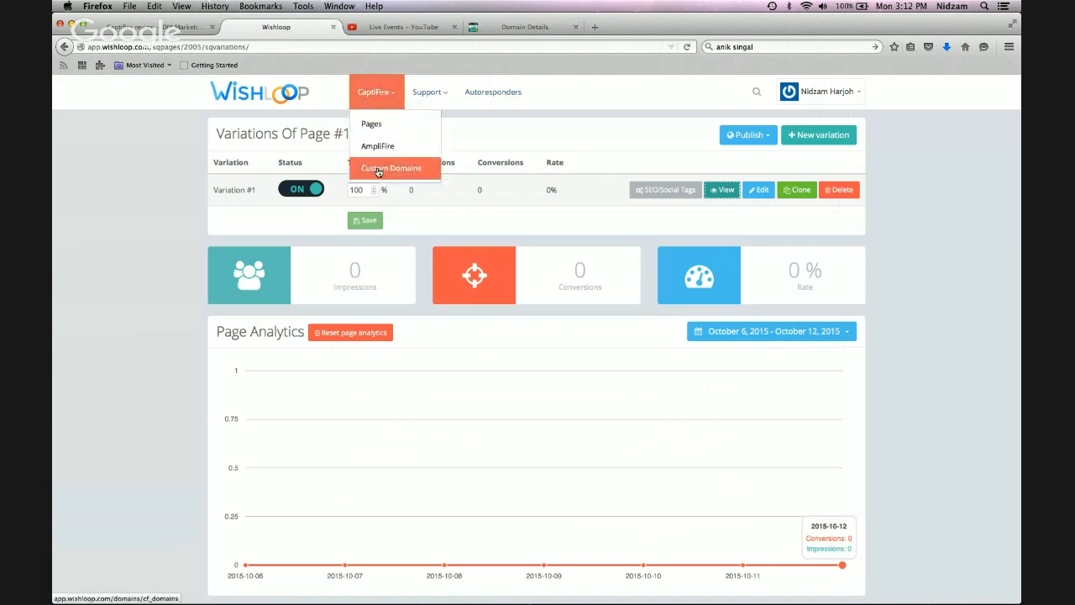
click(378, 169)
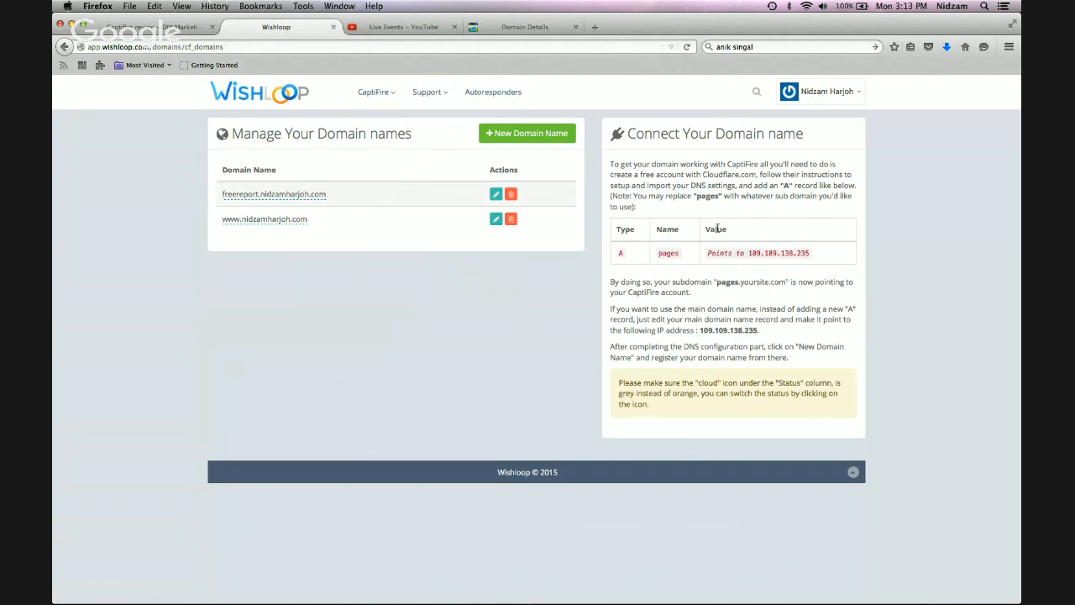
drag(747, 253, 833, 257)
click(668, 255)
drag(748, 255, 813, 259)
key(super+c)
click(533, 28)
key(super+v)
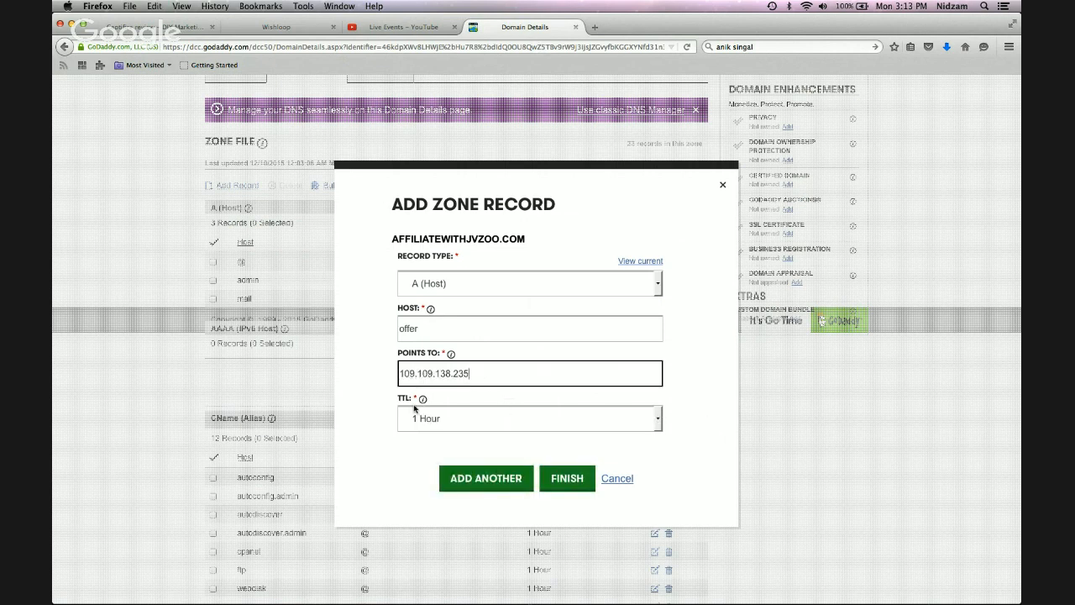
Step: Set the offer record's TTL to Custom with 600 seconds
click(658, 420)
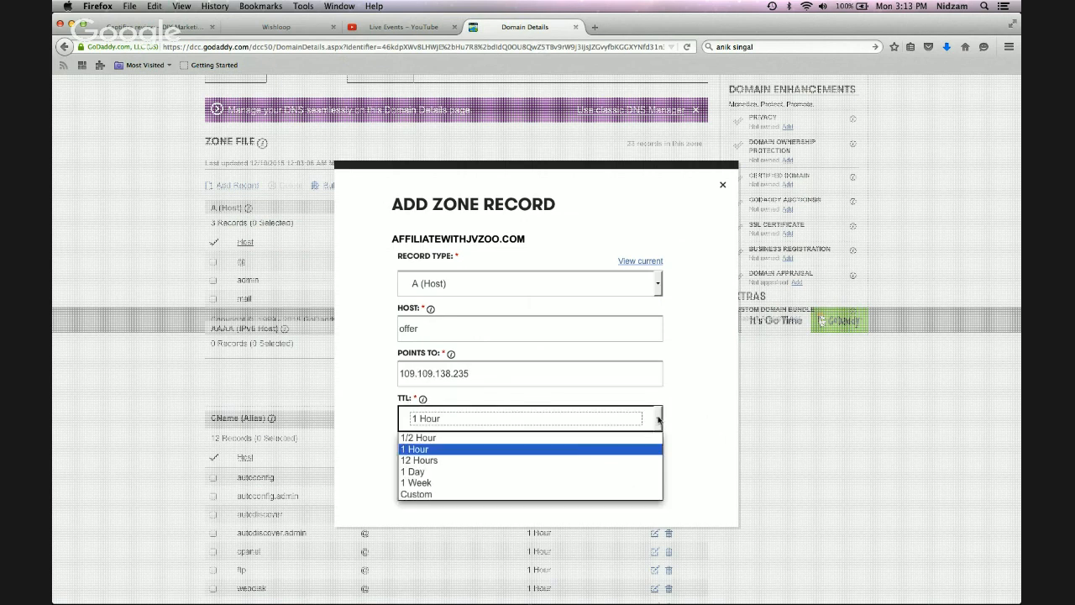
click(539, 438)
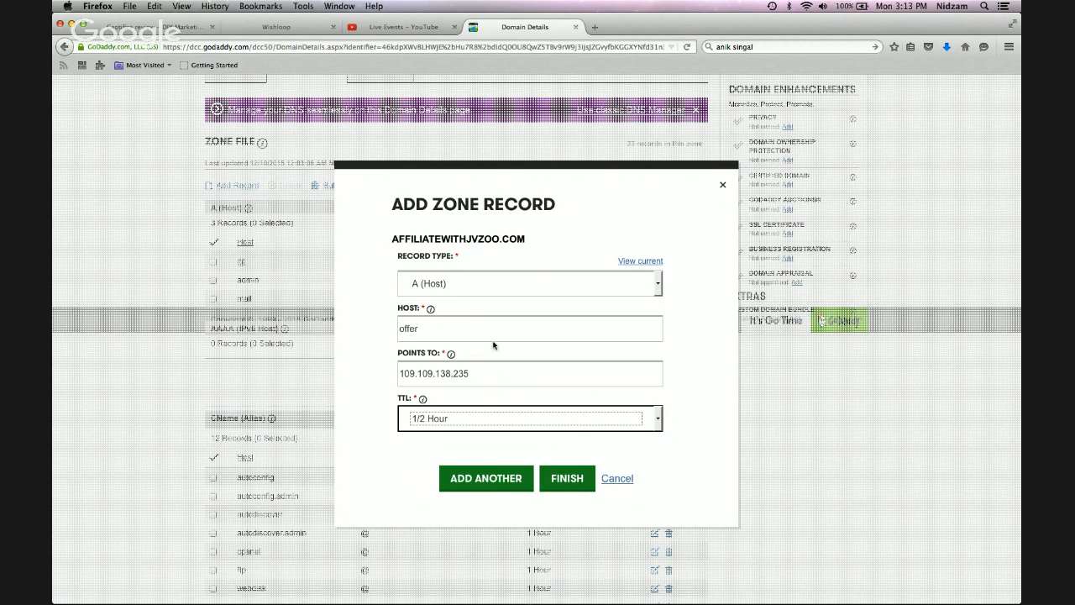
click(294, 30)
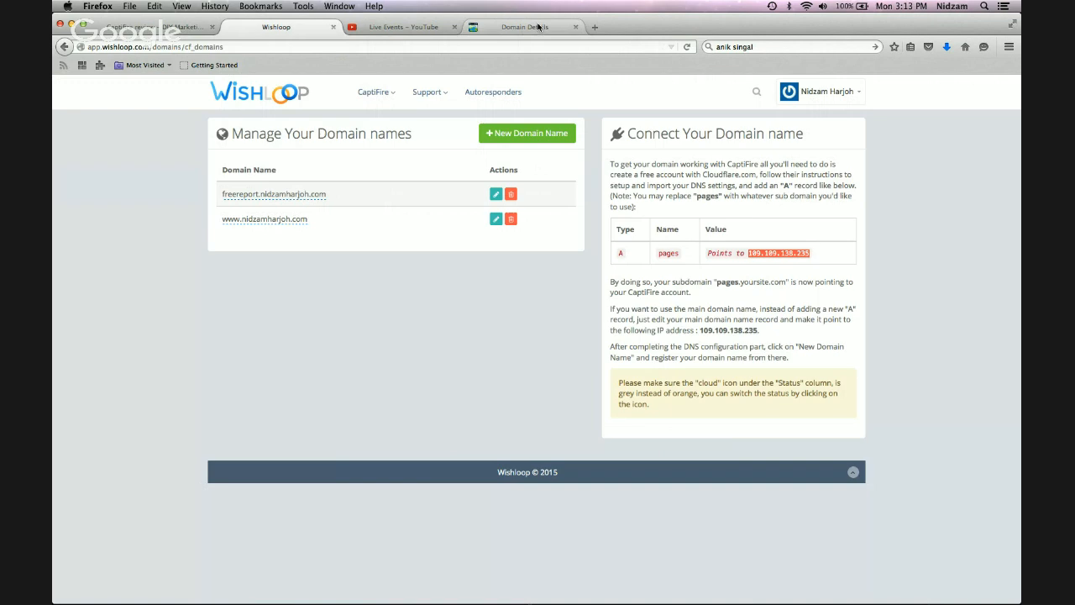
click(539, 28)
click(556, 418)
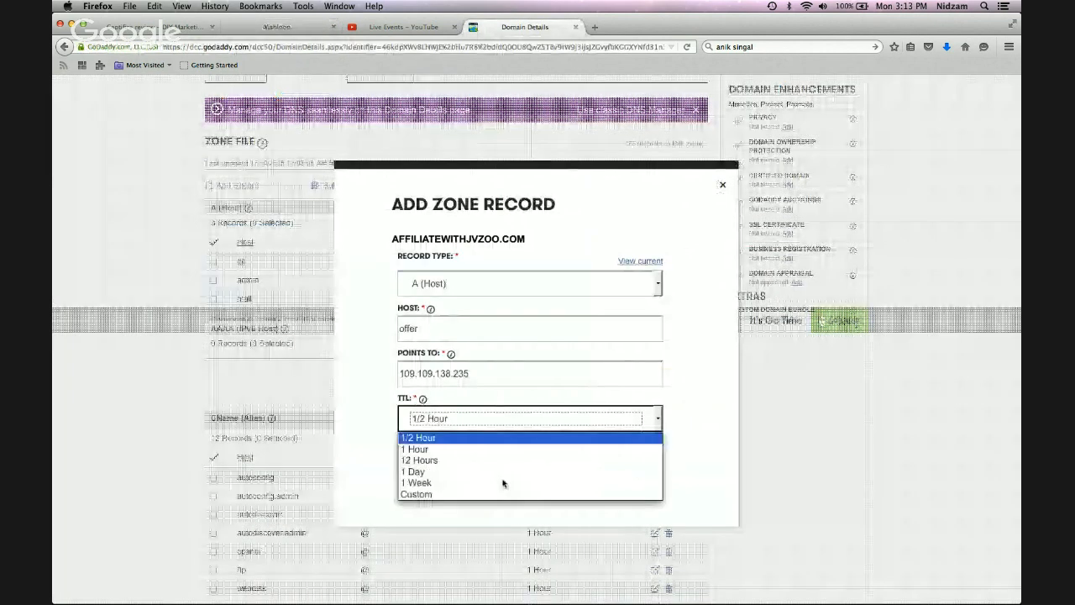
click(420, 494)
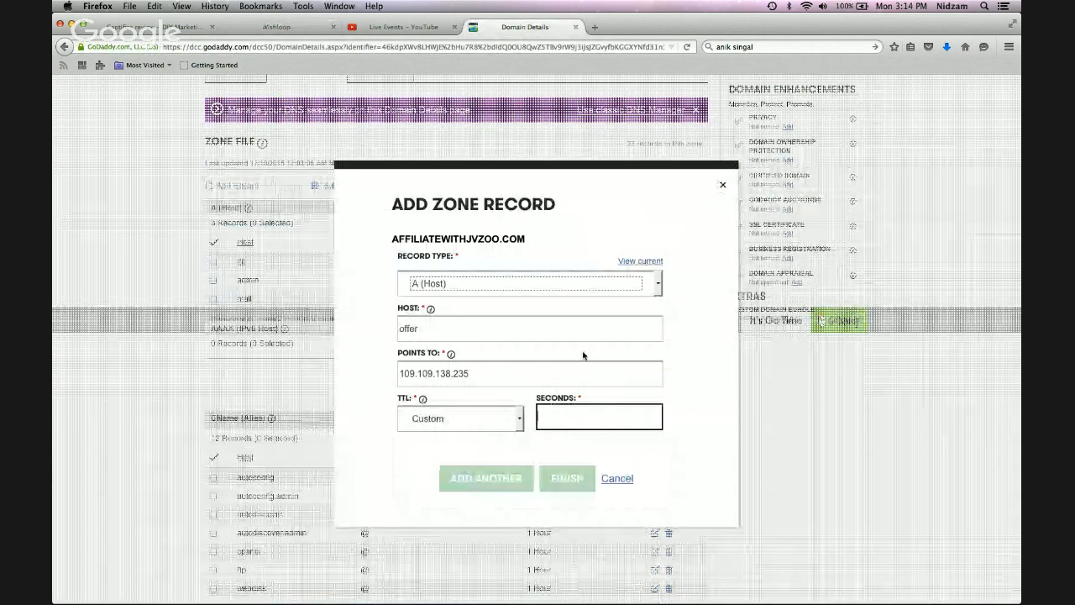
text(600)
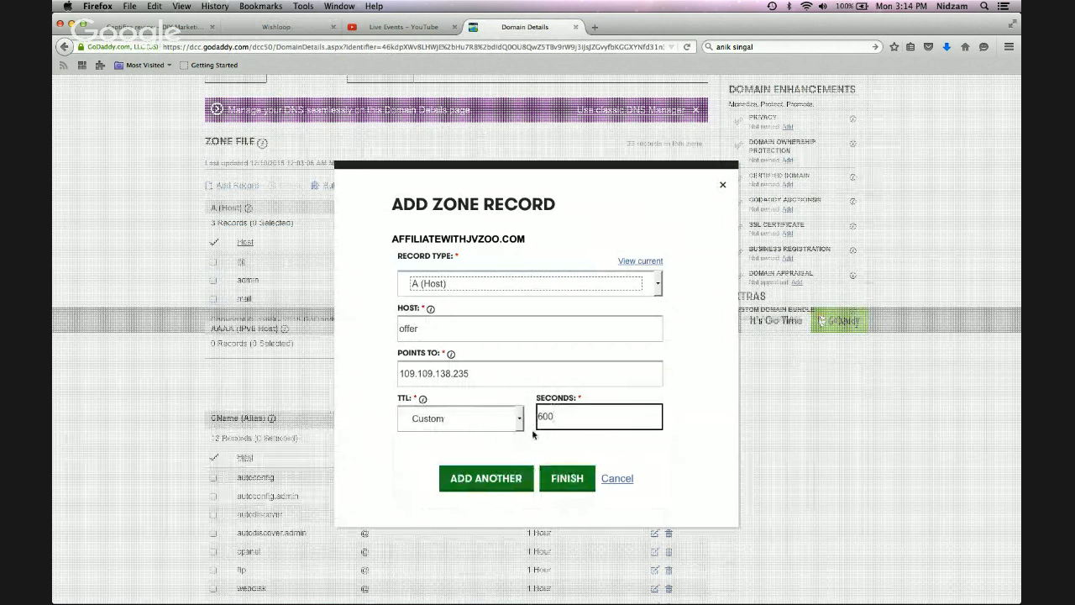
Step: Check Wishloop's domain connection instructions, finish the offer record in GoDaddy, and save the zone file changes
click(295, 32)
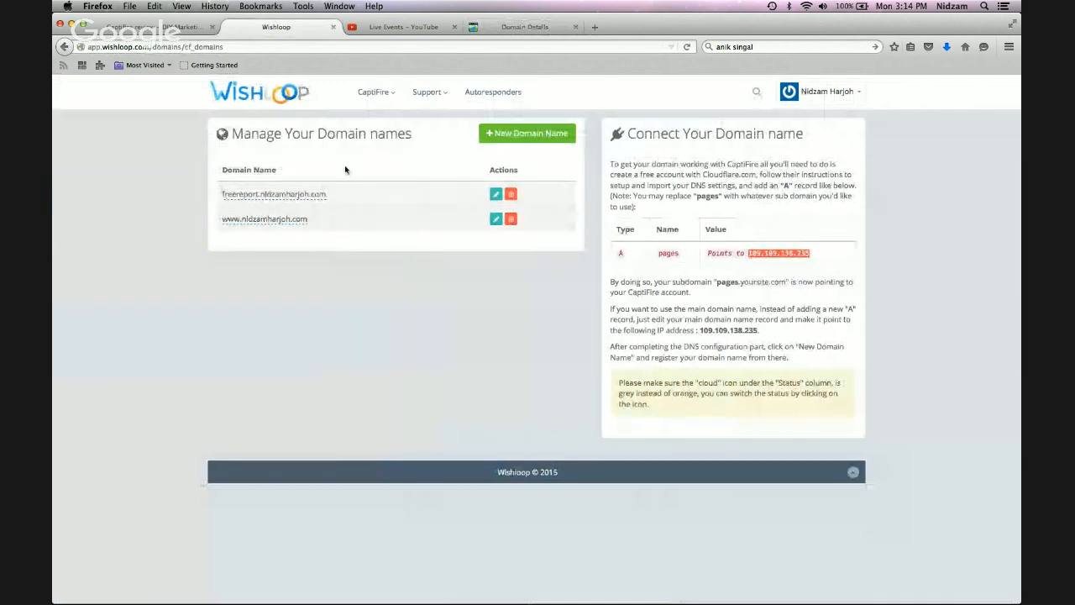
click(516, 29)
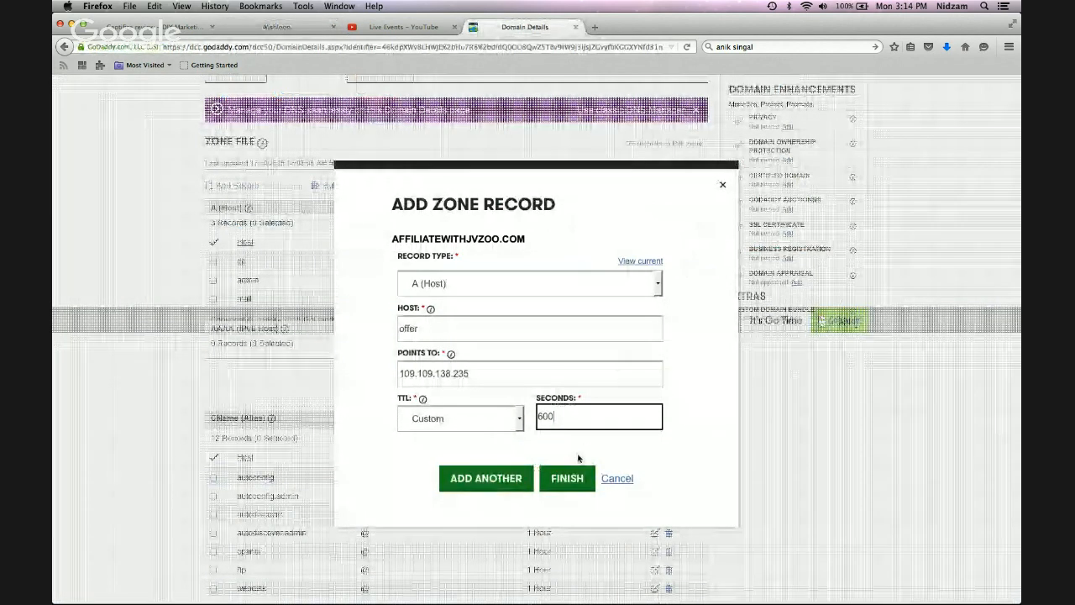
click(568, 478)
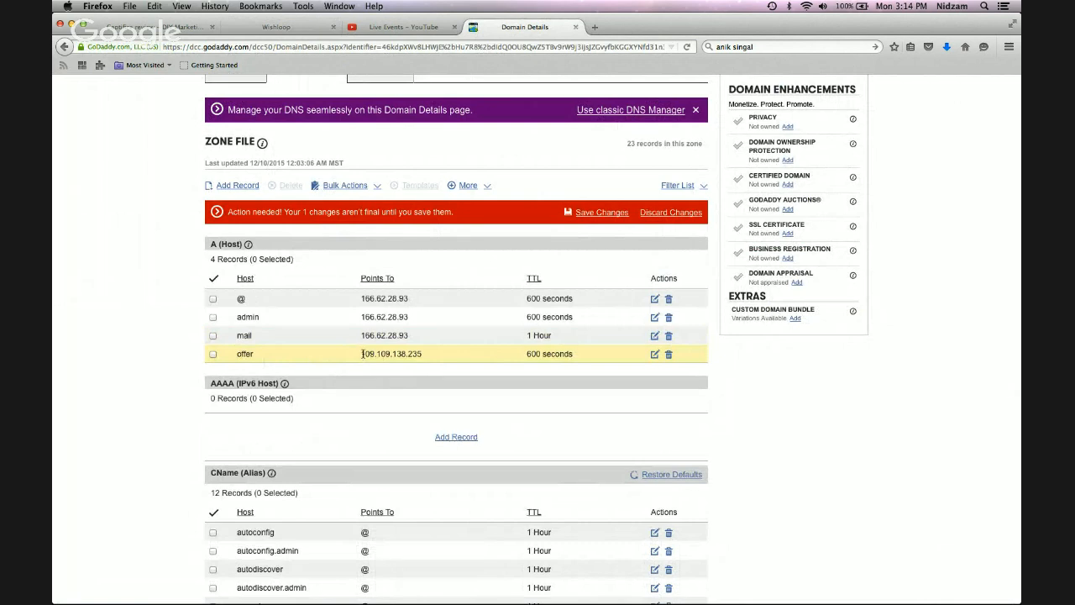
click(277, 27)
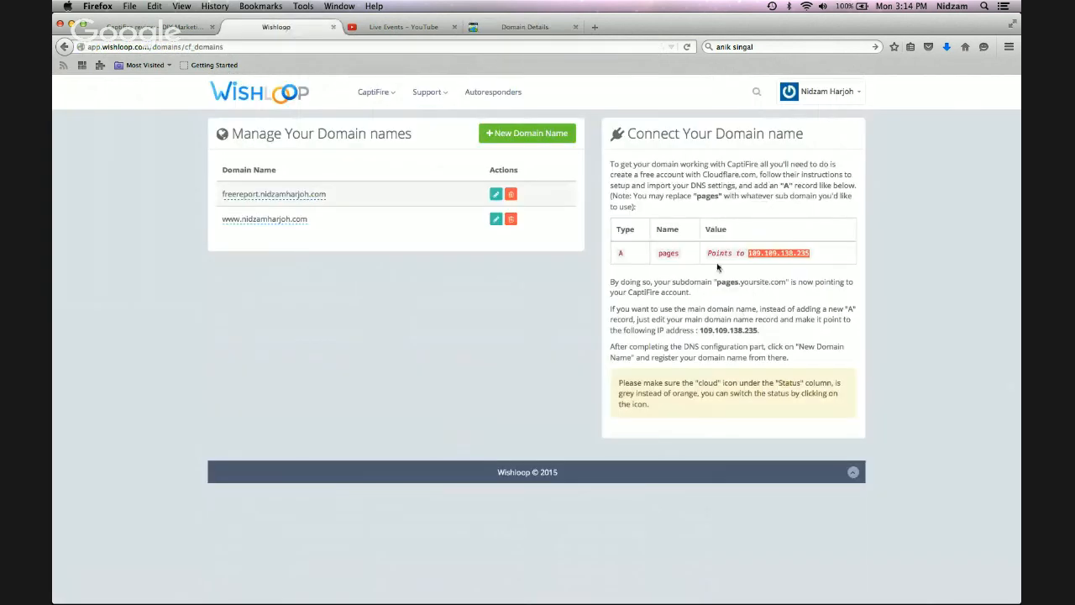
click(514, 31)
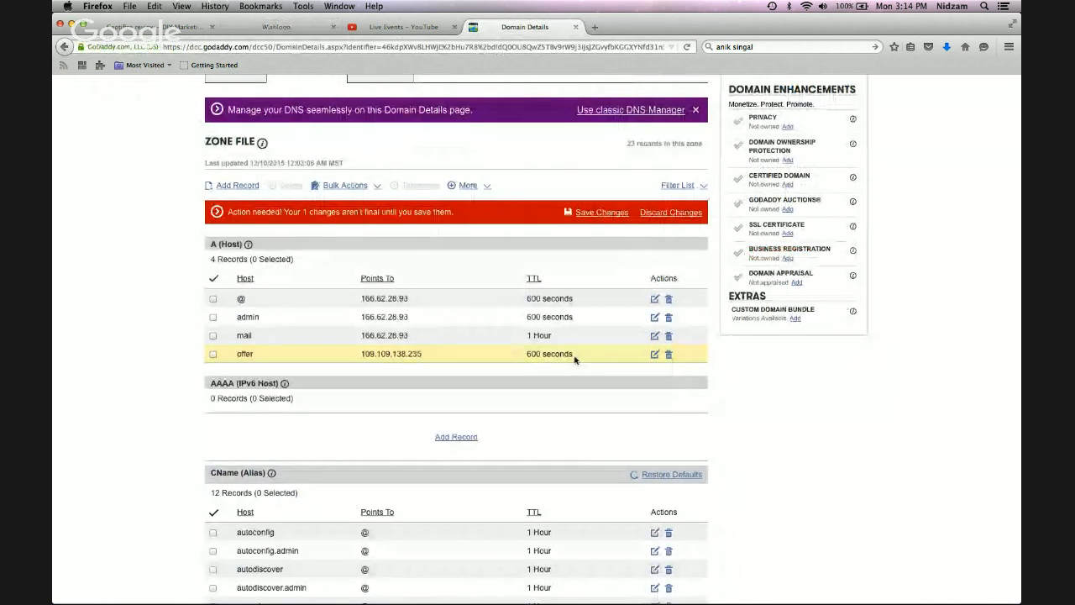
click(603, 211)
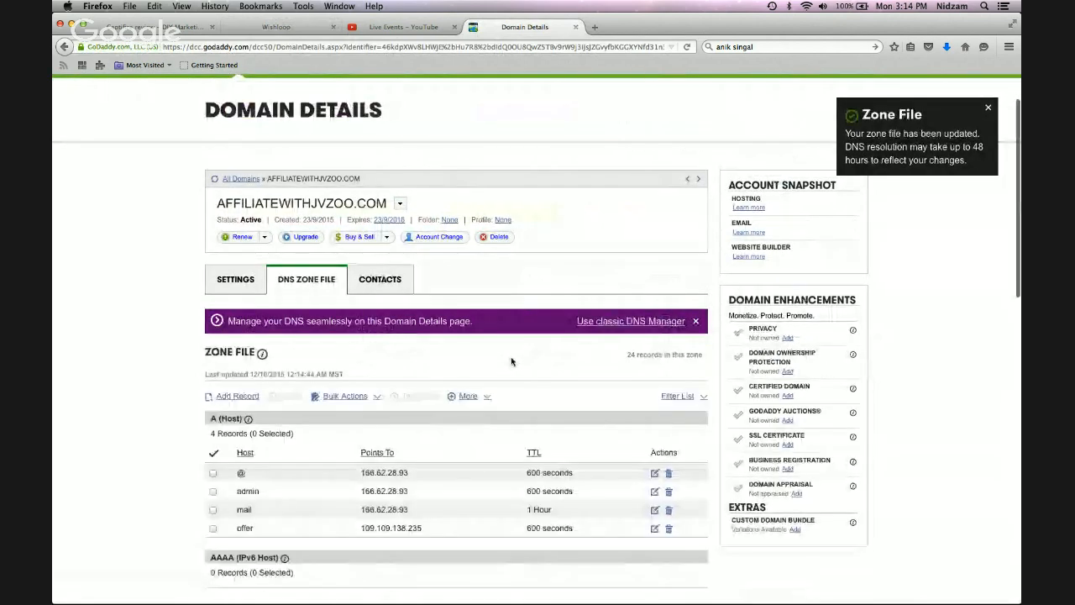
Step: Edit the A (Host) record of the main domain @ so that it points to 109.109.138.235
scroll(512, 357, down, 3)
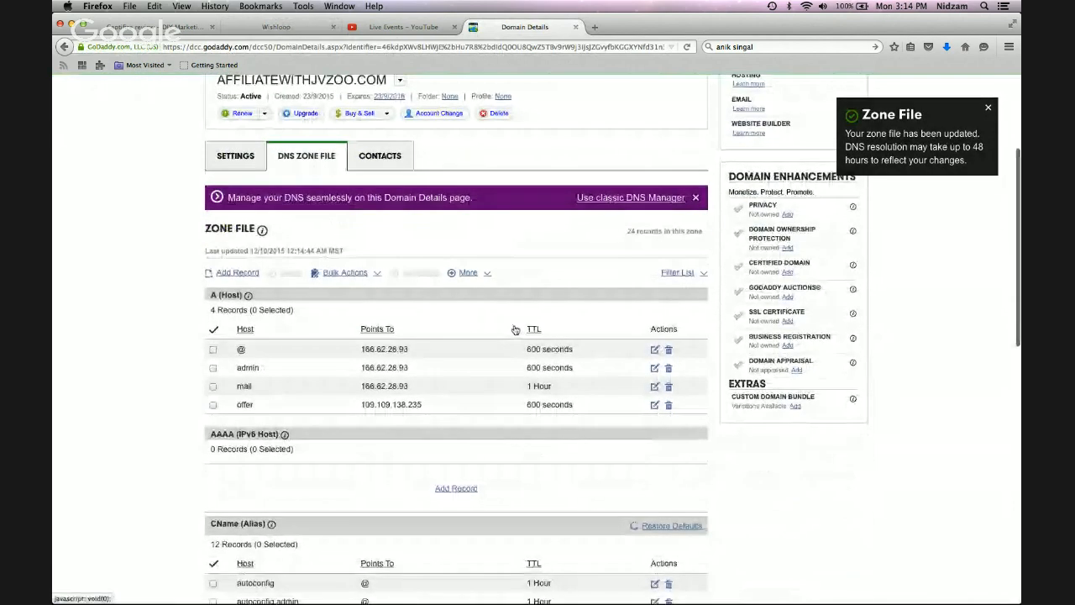
scroll(479, 336, down, 2)
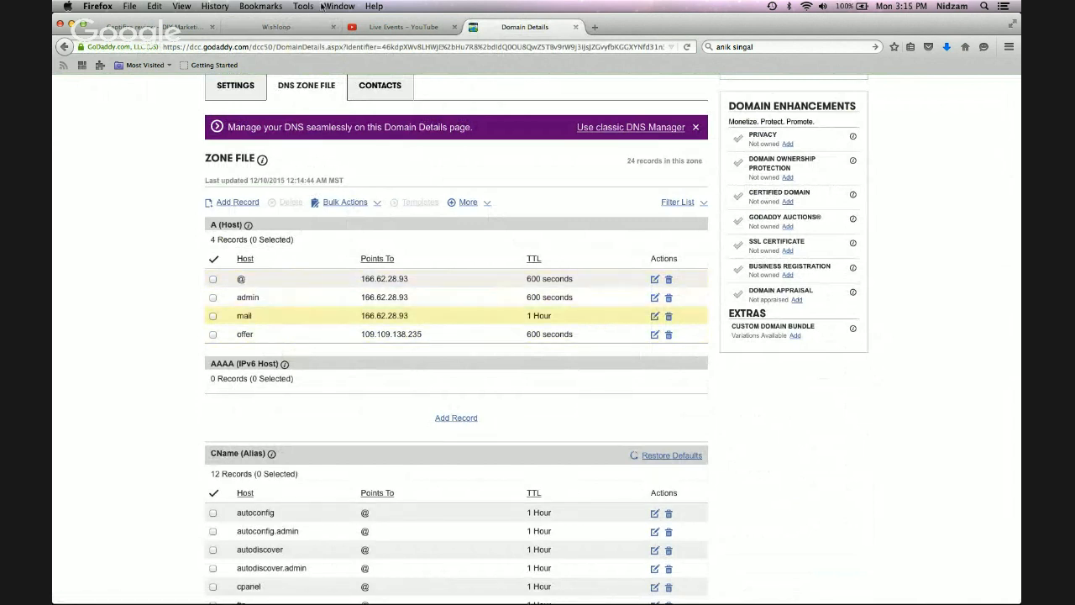
click(277, 27)
click(521, 27)
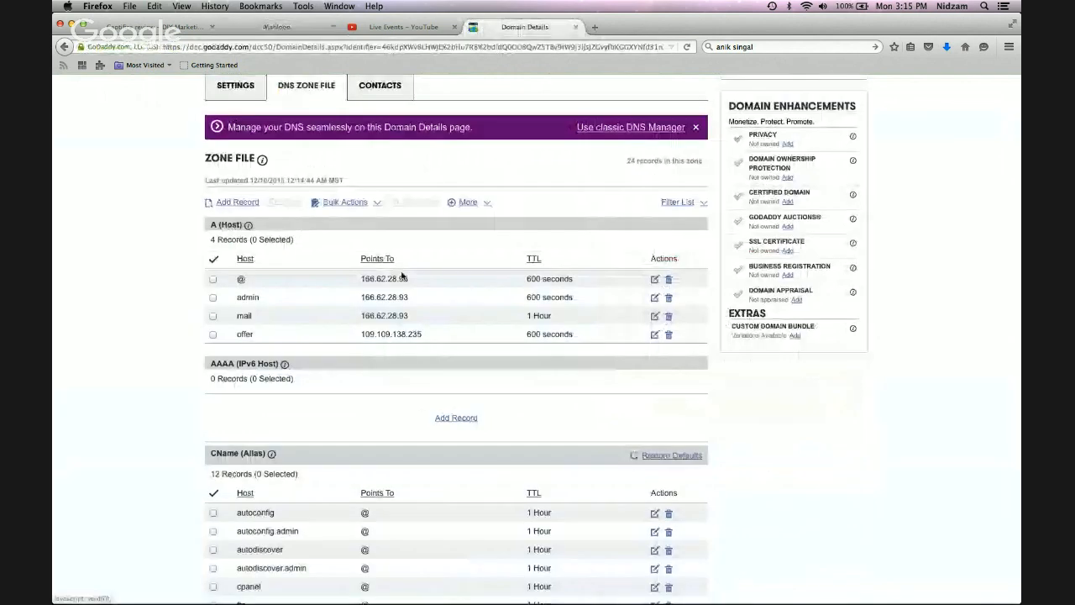
scroll(370, 279, up, 1)
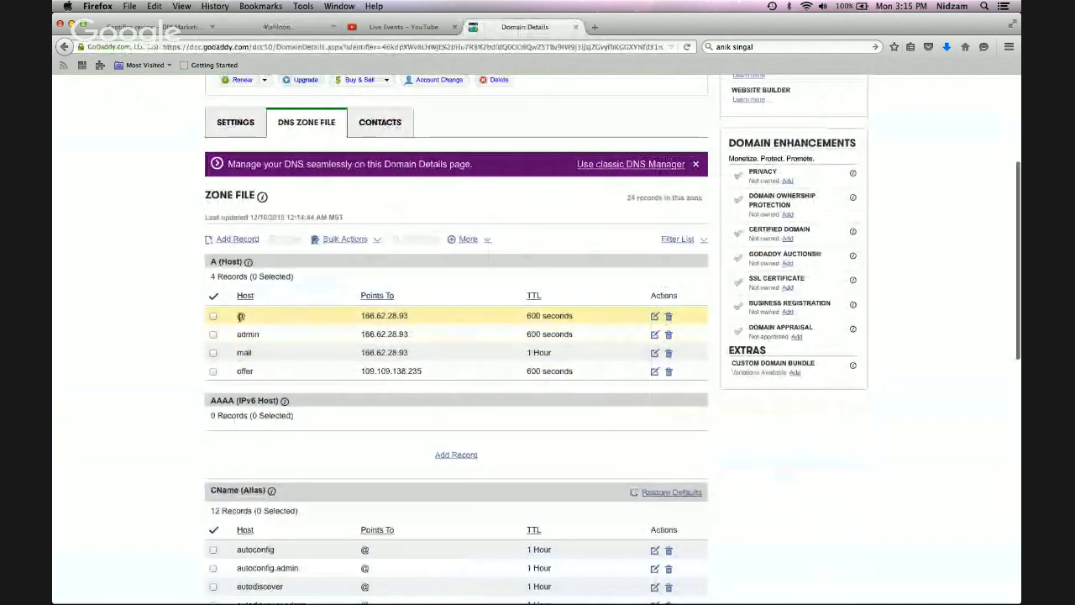
click(655, 316)
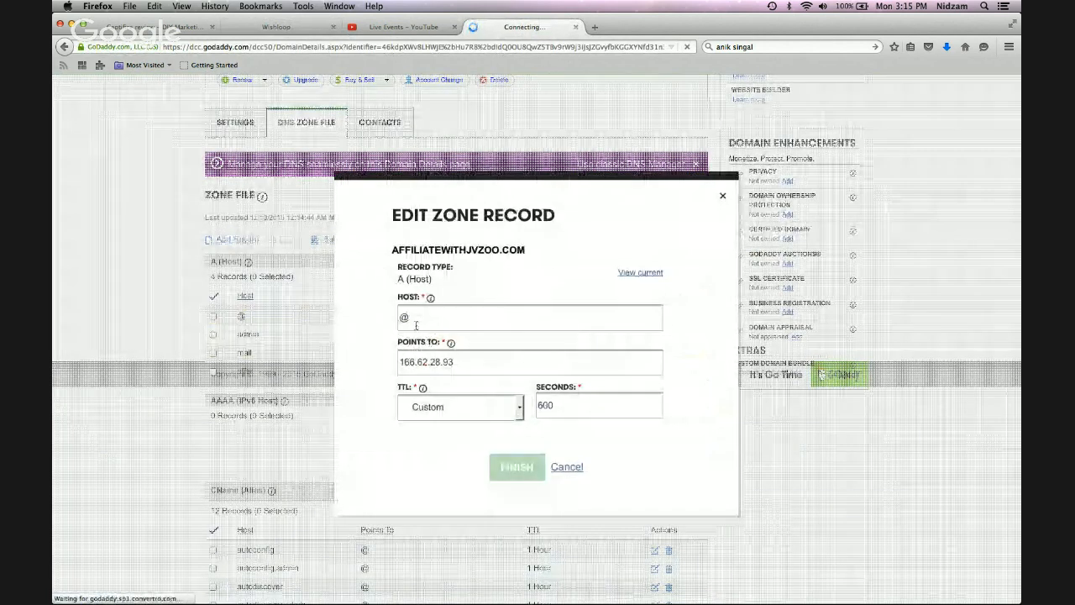
click(418, 318)
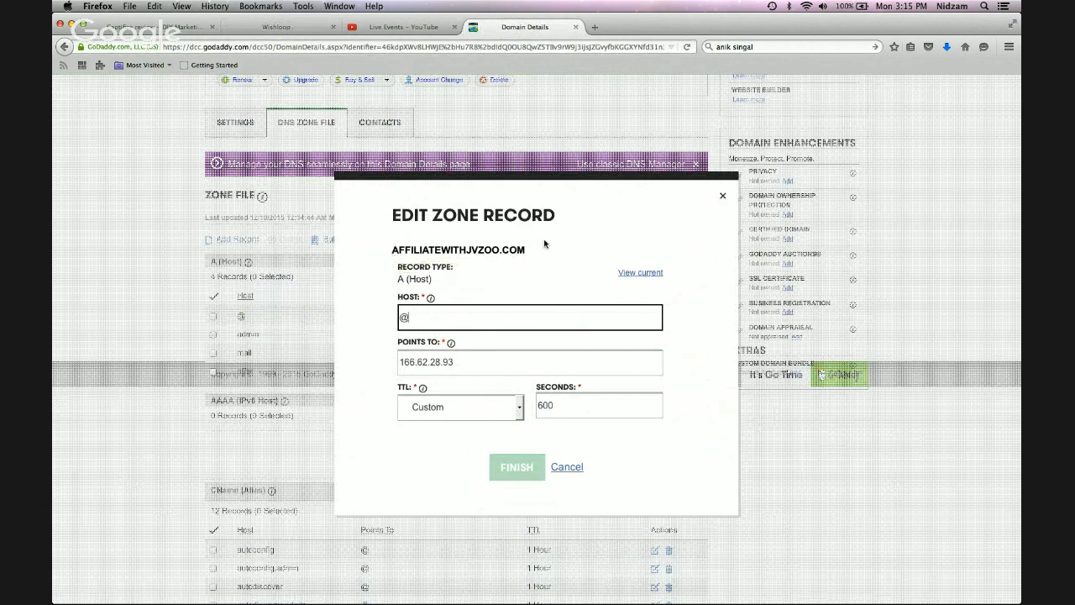
click(277, 31)
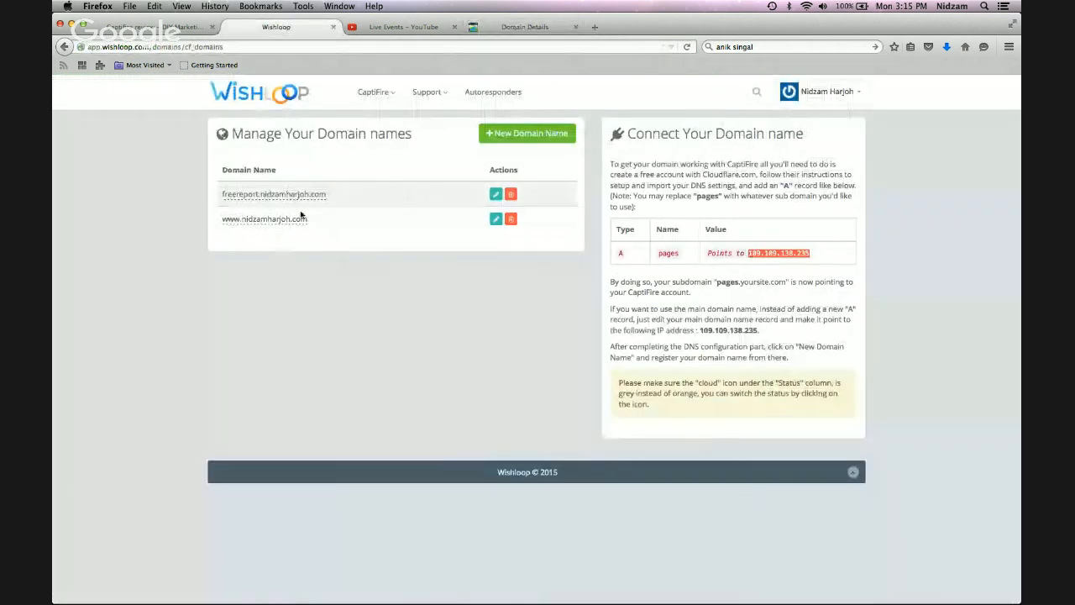
click(516, 27)
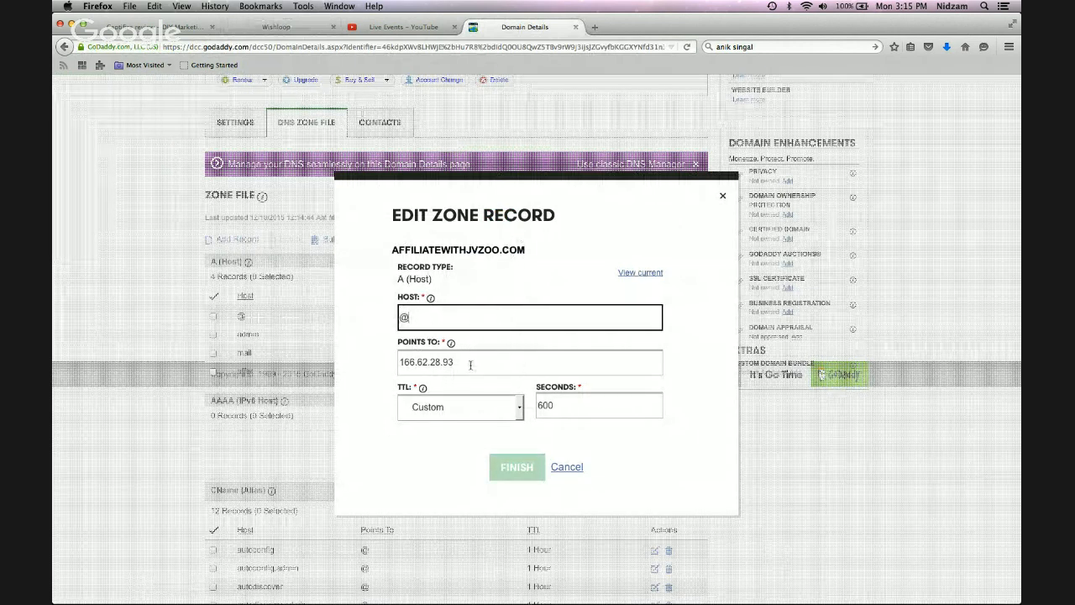
drag(471, 364, 352, 360)
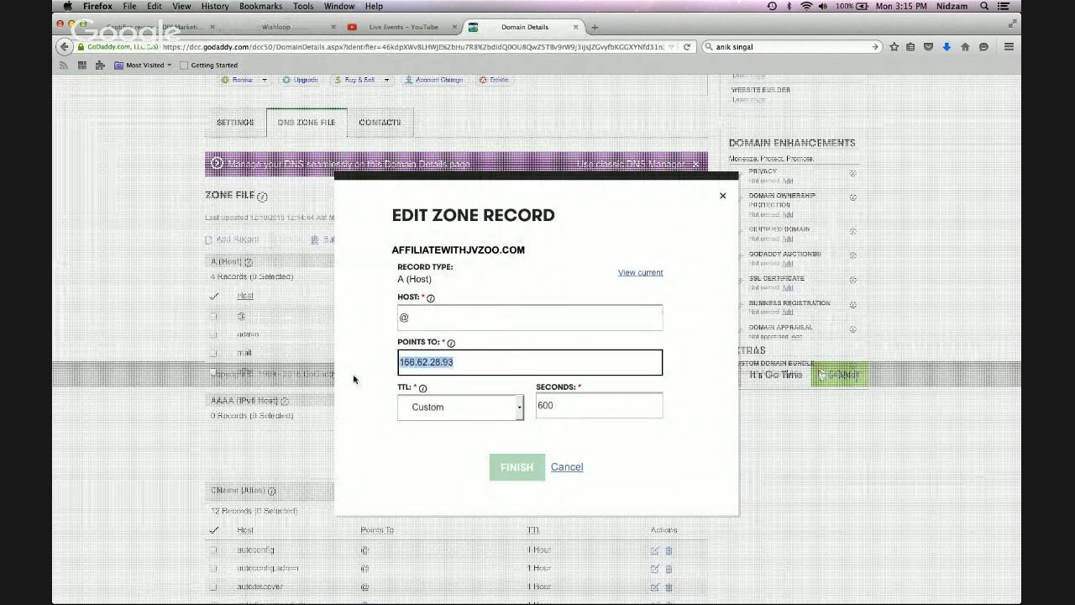
text(109.109.138.235)
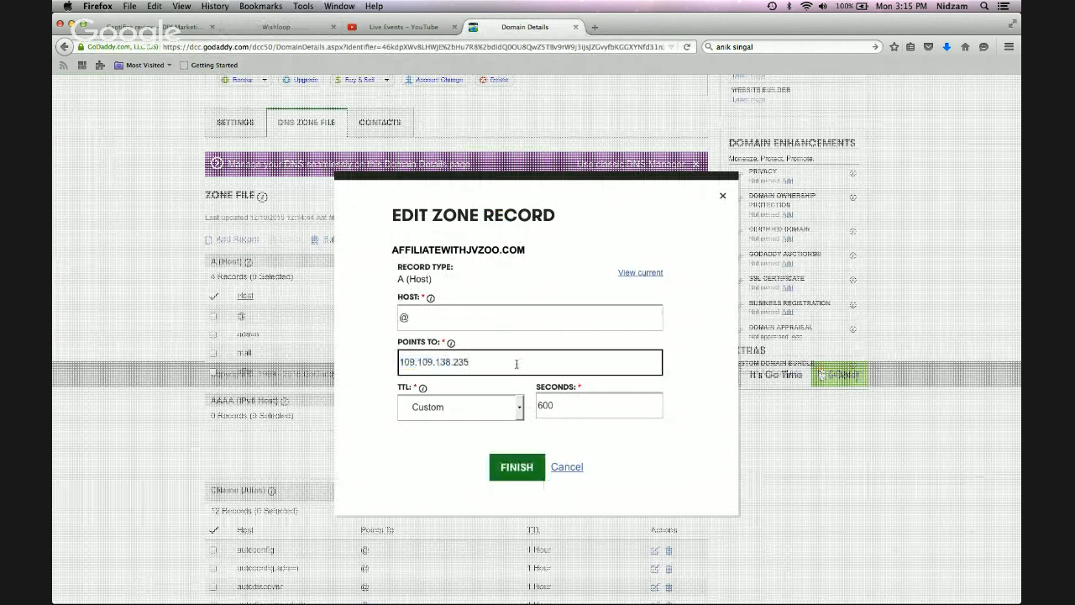
Step: Compare the address with Wishloop's instructions, finish editing the @ record, and save the updated zone file in GoDaddy
click(277, 26)
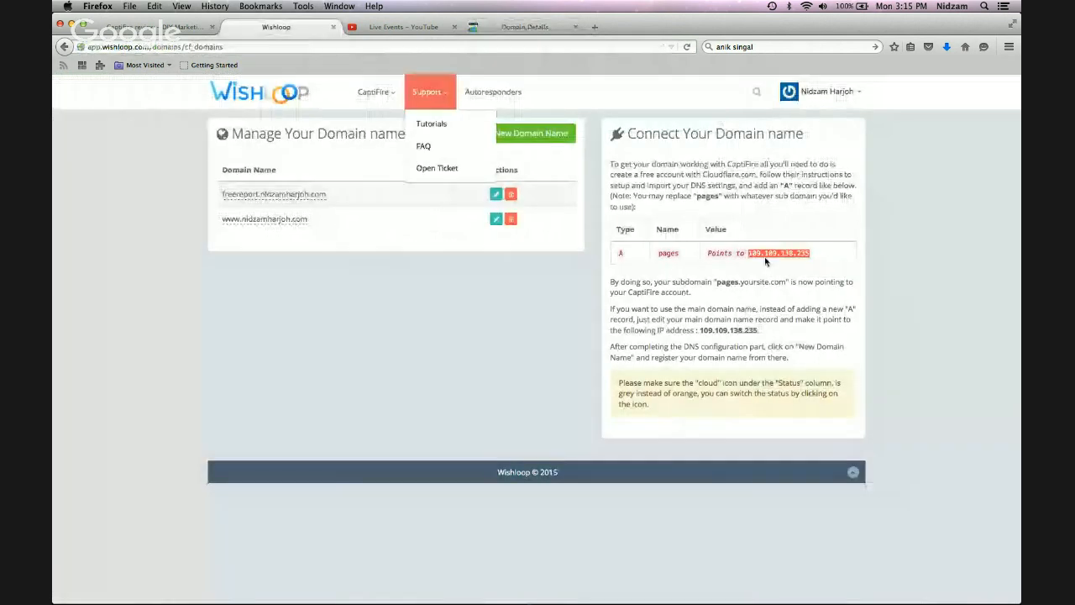
click(529, 27)
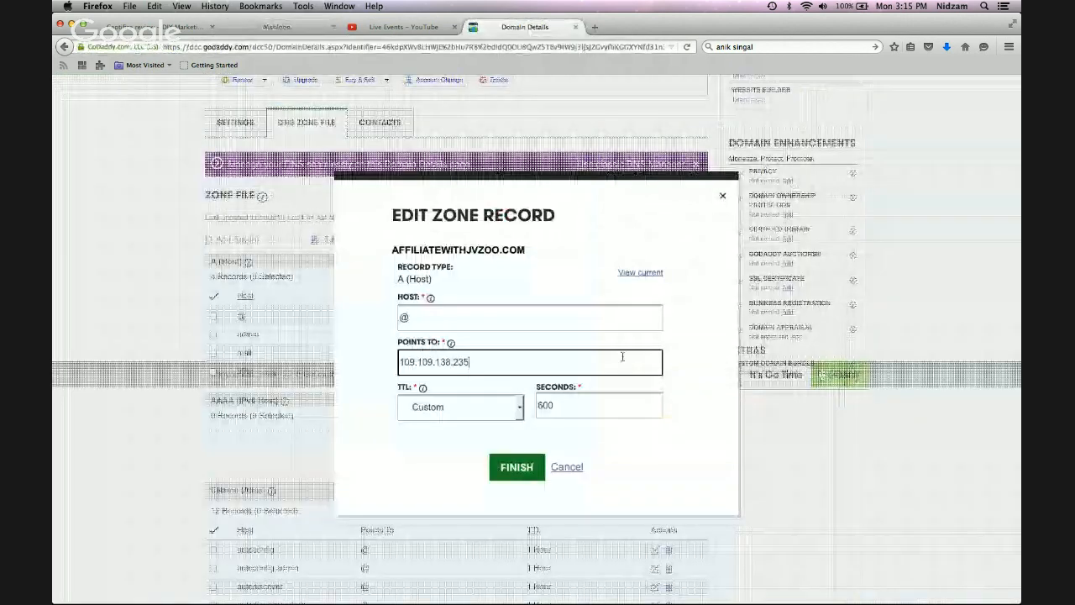
click(577, 410)
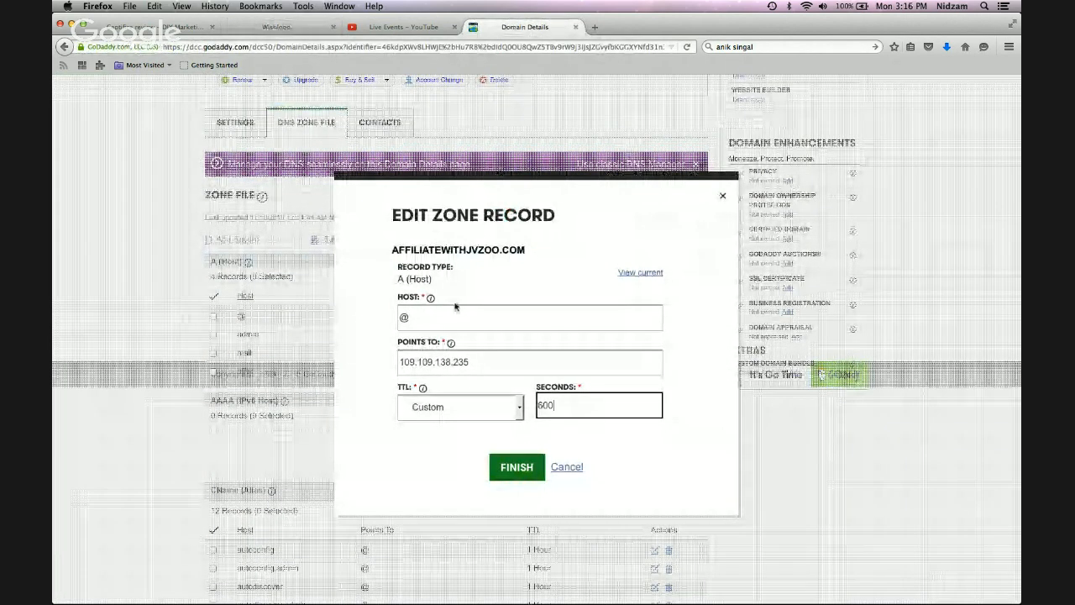
click(510, 472)
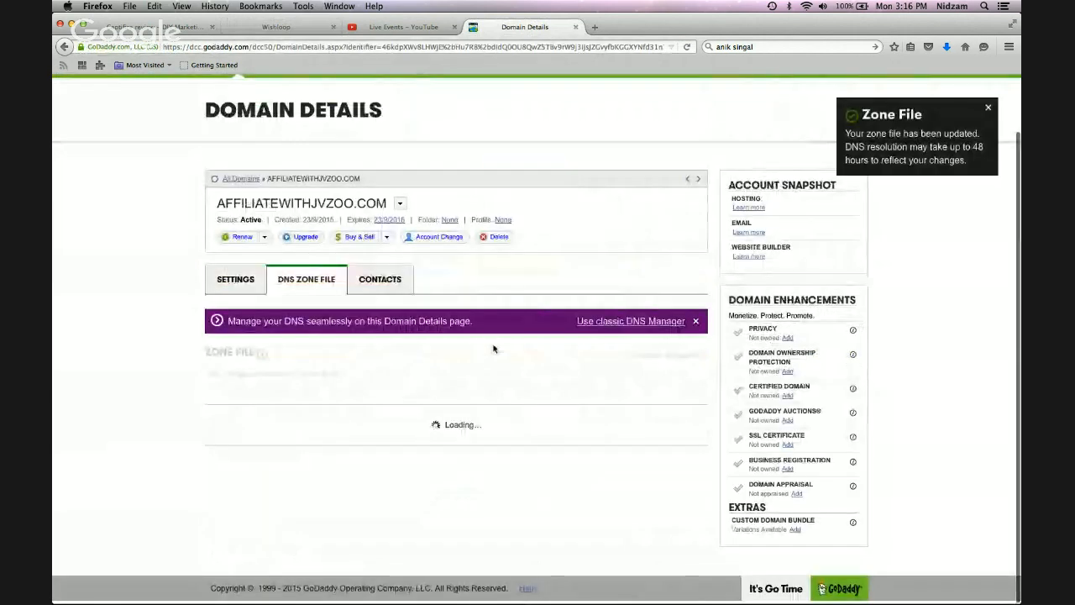
scroll(470, 353, down, 3)
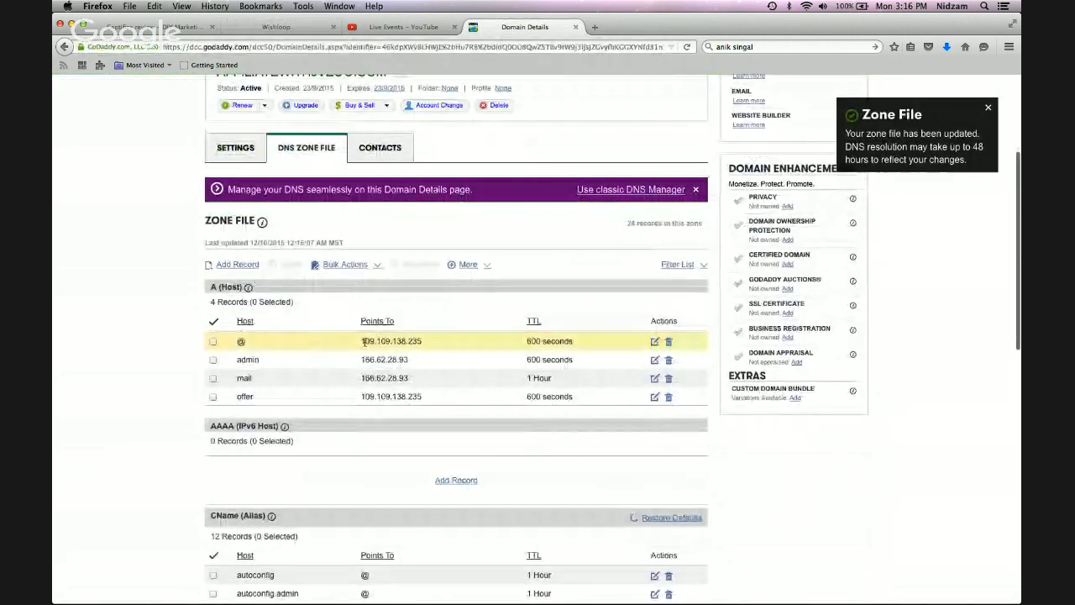
Step: Recheck Wishloop's domain connection instructions, and in GoDaddy open the DNS zone file of the domain bearing the account holder's name
click(277, 27)
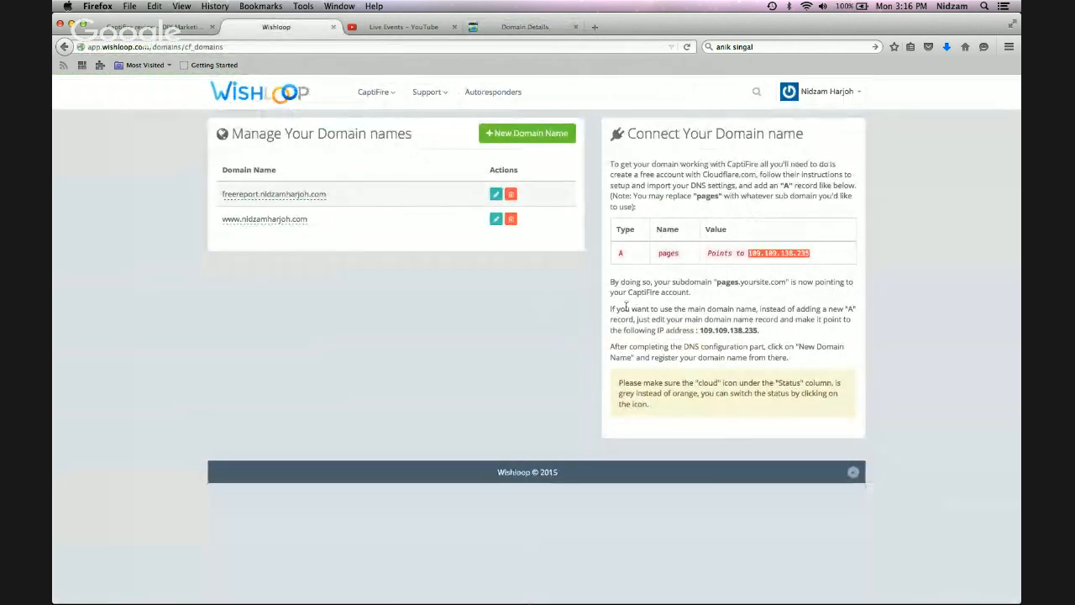
click(500, 29)
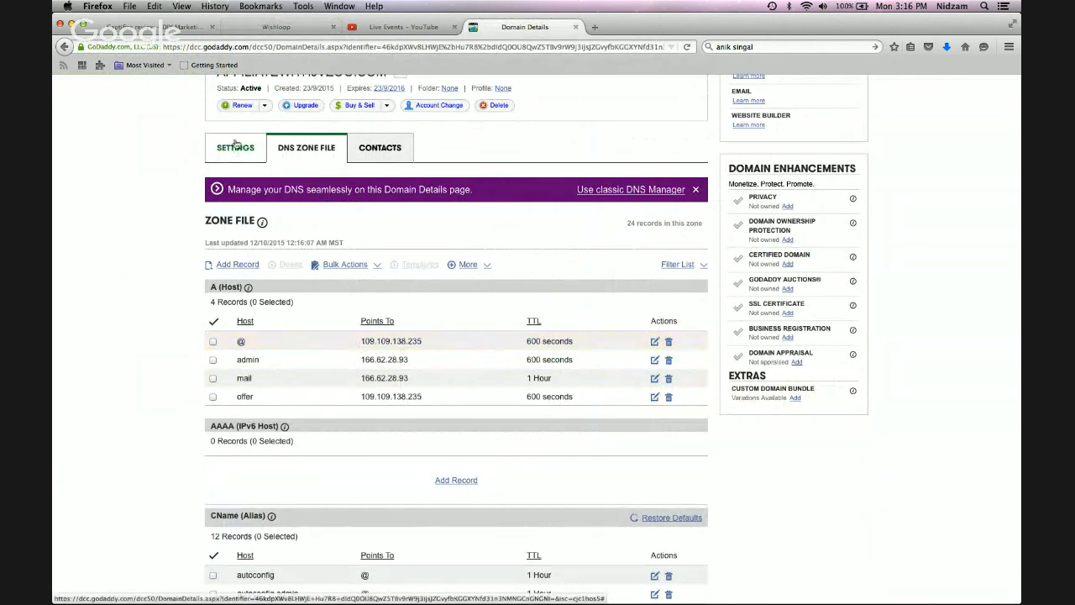
scroll(210, 223, up, 3)
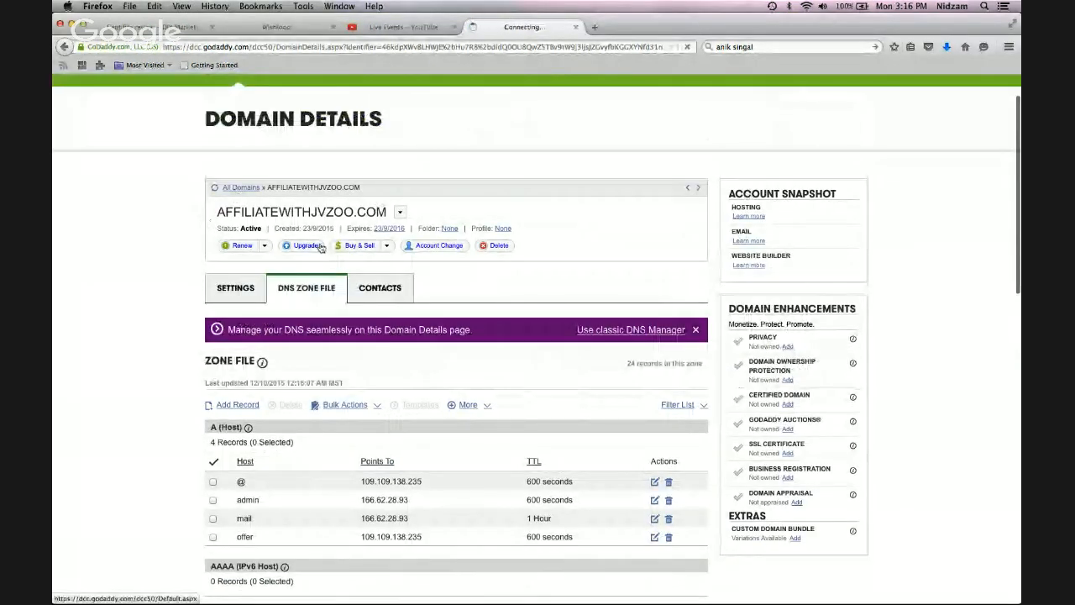
click(453, 244)
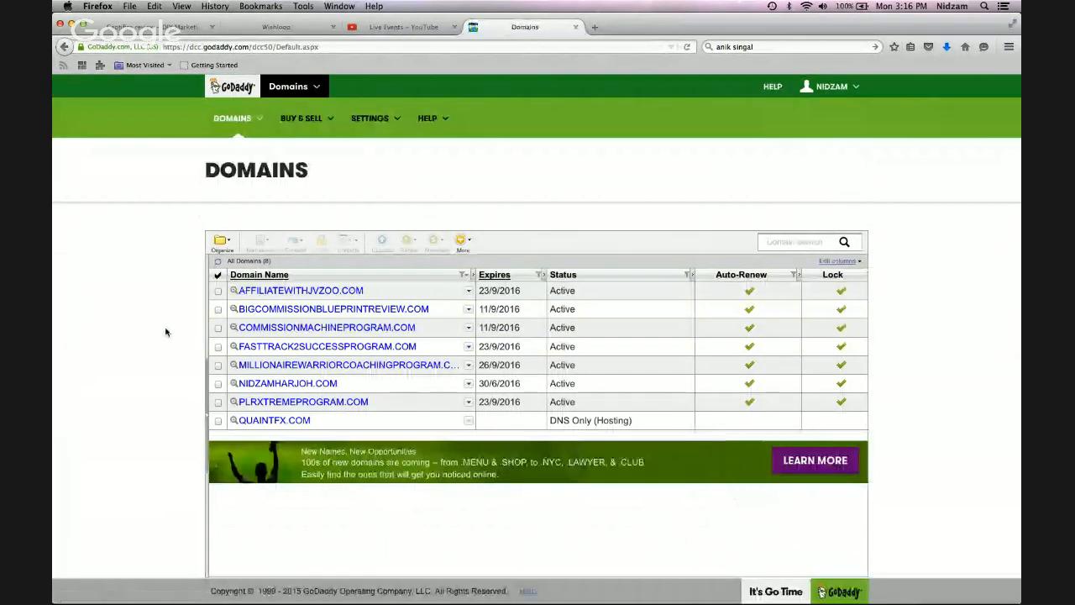
click(306, 384)
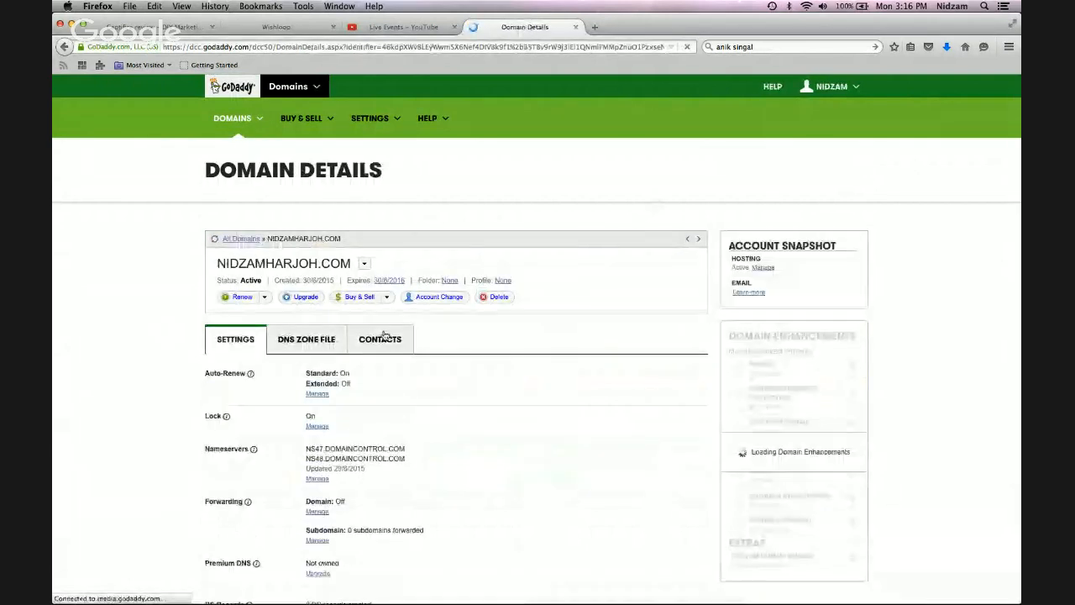
click(308, 341)
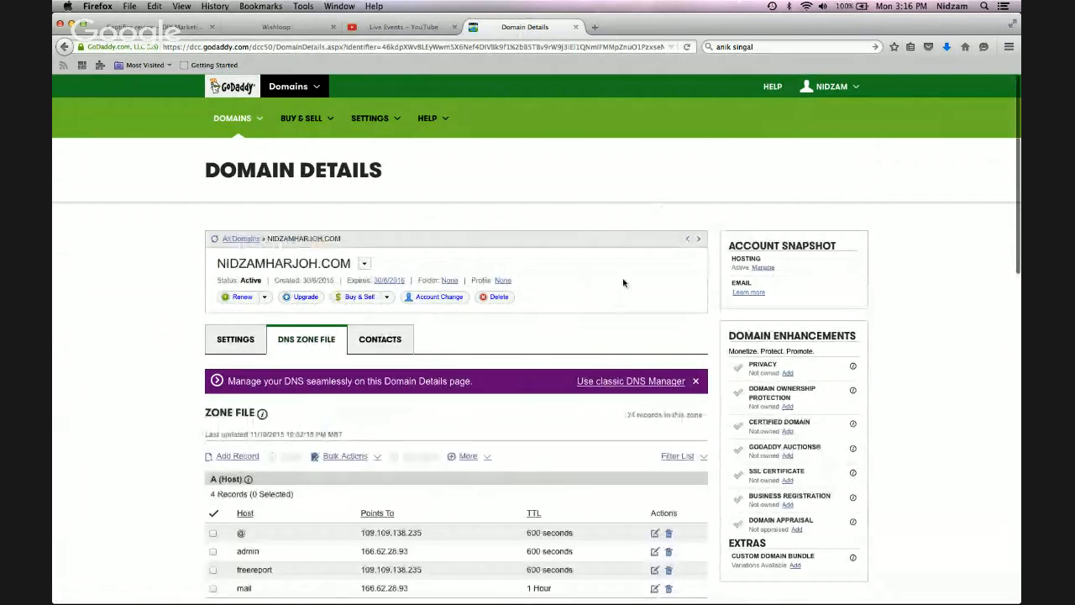
Step: Examine the freereport and @ A (Host) records and compare them with the domain names registered in Wishloop
scroll(622, 282, down, 4)
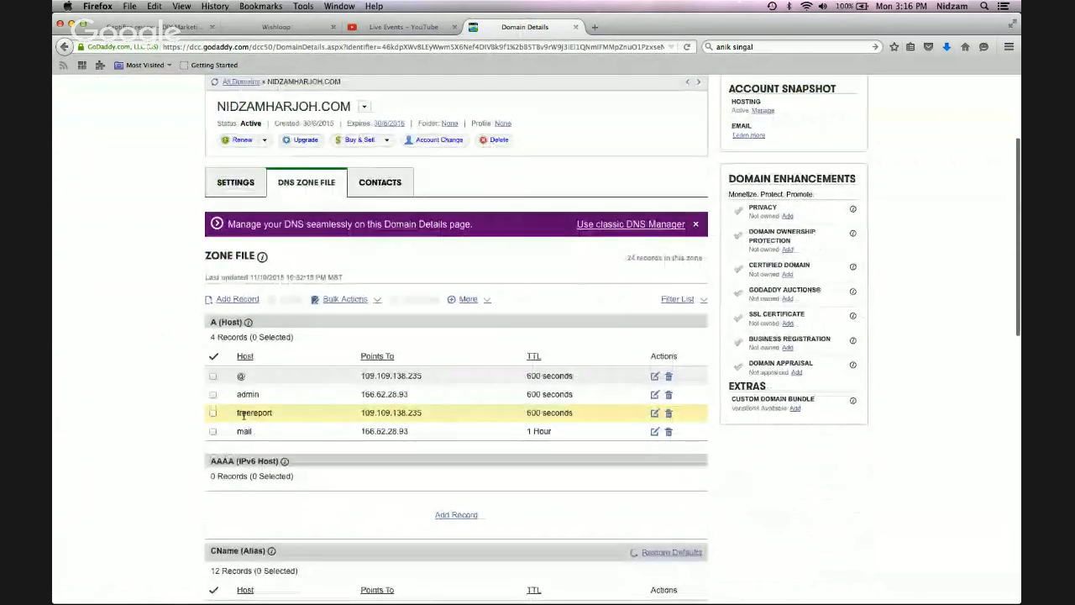
double_click(254, 412)
drag(367, 411, 623, 420)
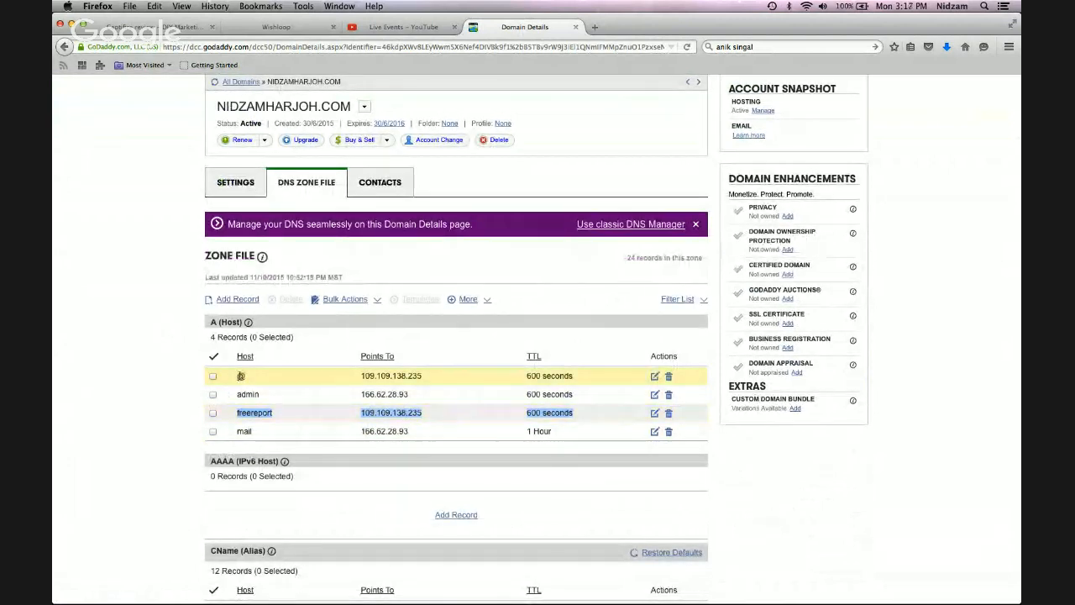
drag(241, 376, 461, 376)
key(super+c)
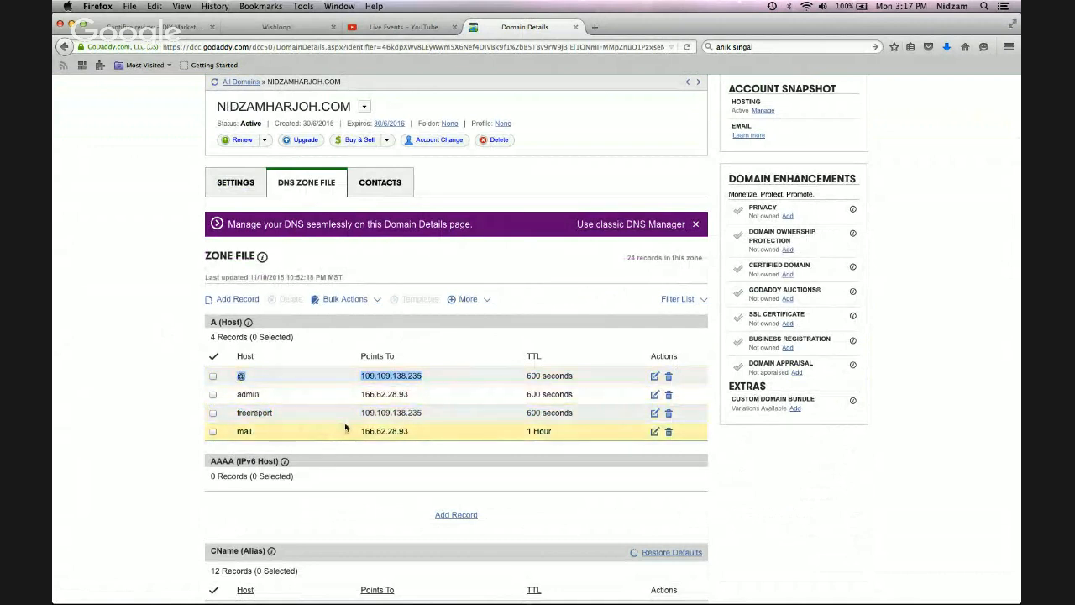
click(284, 28)
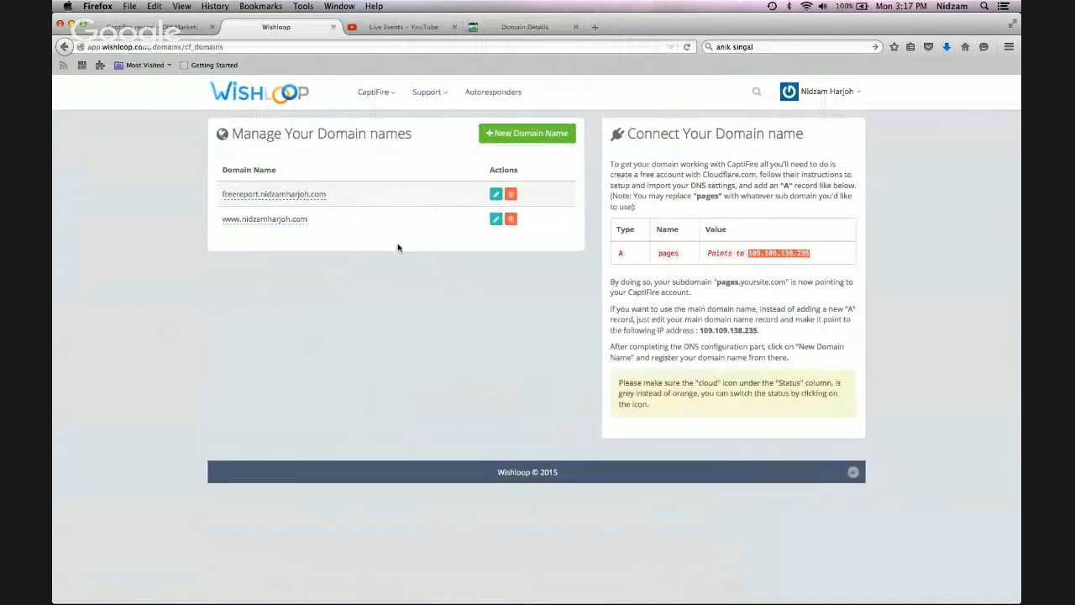
click(499, 30)
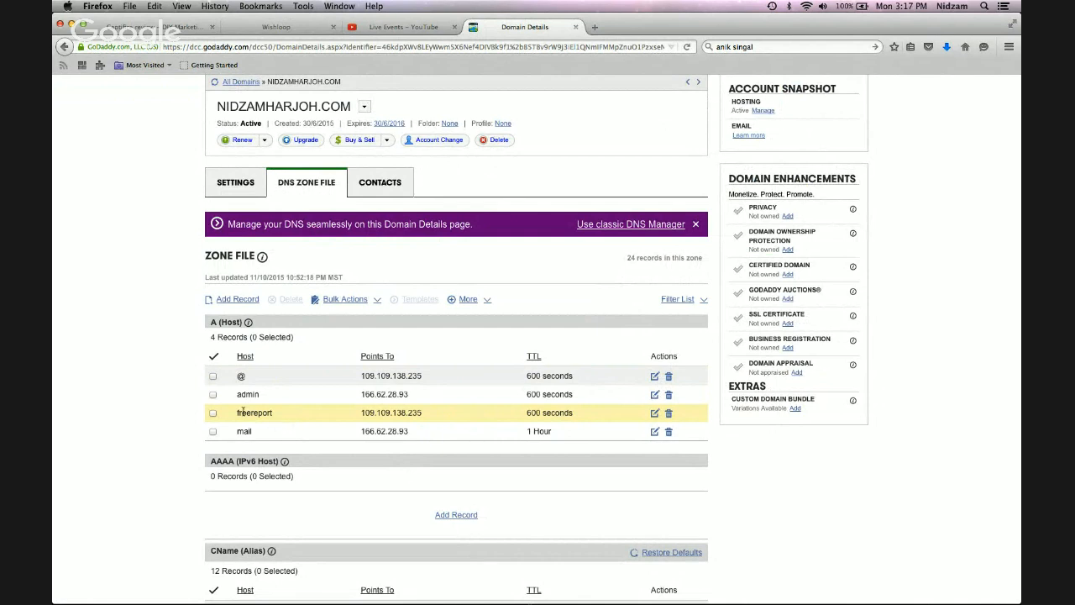
click(235, 300)
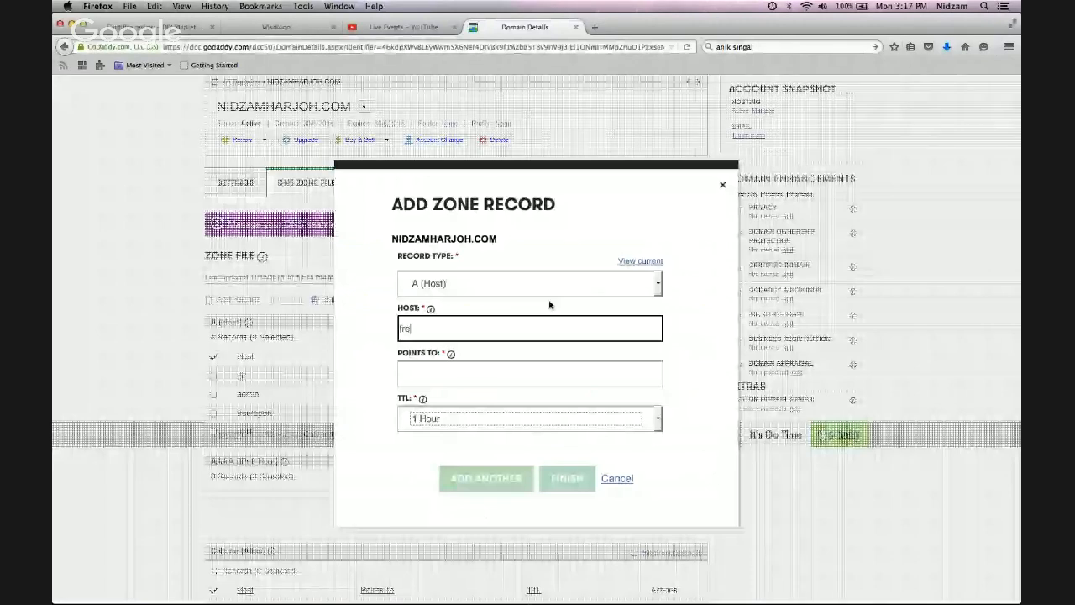
text(reecoupon)
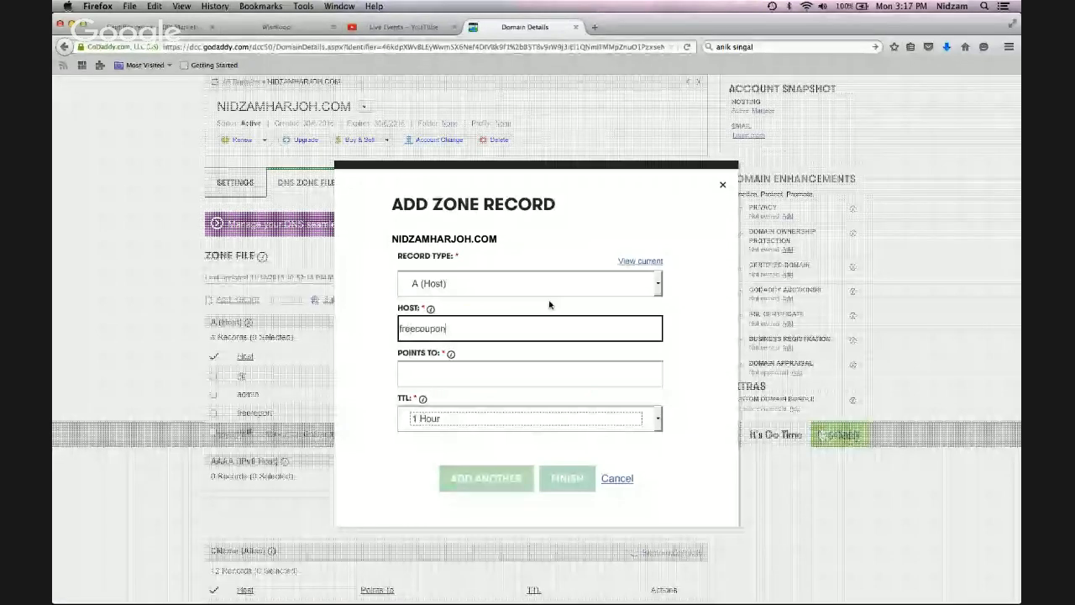
click(512, 373)
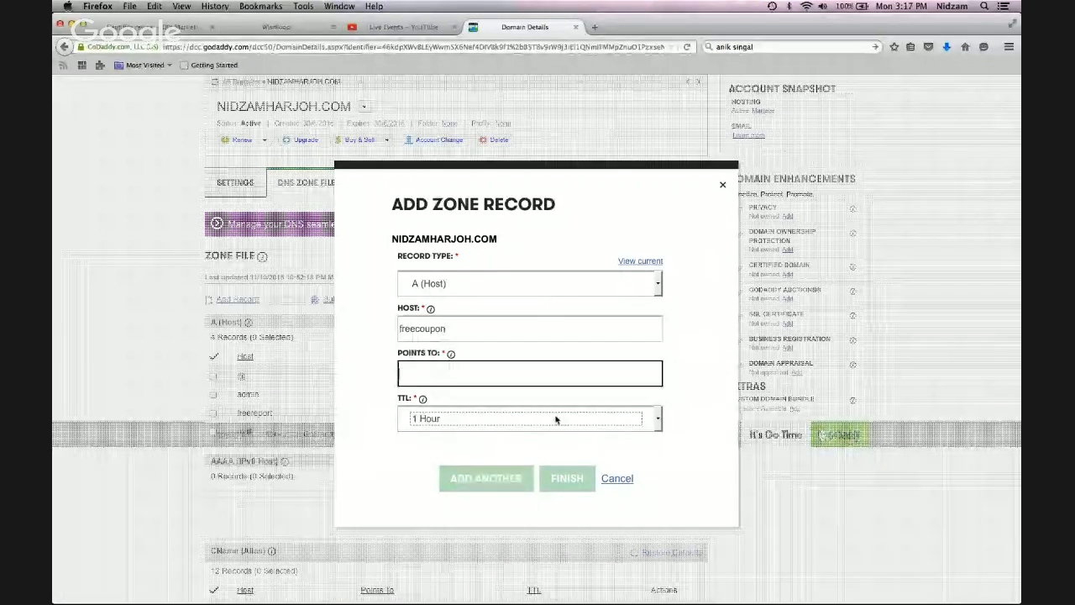
key(super+v)
key(shift+Left)
key(shift+Left)
key(shift+Left)
key(shift+Left)
key(shift+Left)
key(shift+Left)
key(shift+Left)
key(shift+Left)
key(shift+Left)
key(shift+Left)
key(shift+Left)
key(shift+Left)
key(shift+Left)
key(shift+Left)
key(shift+Left)
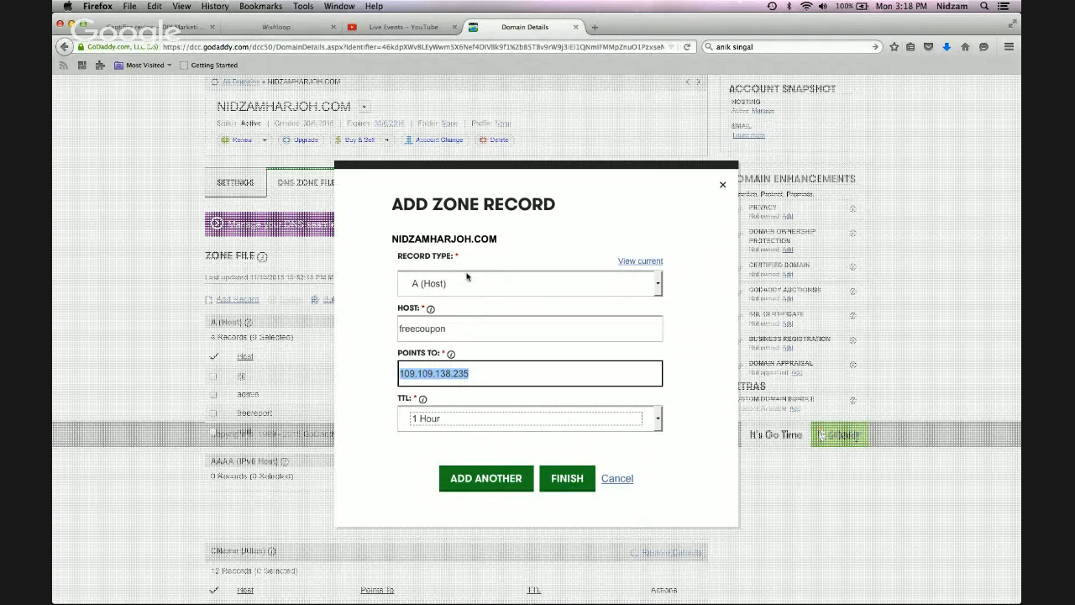
click(613, 483)
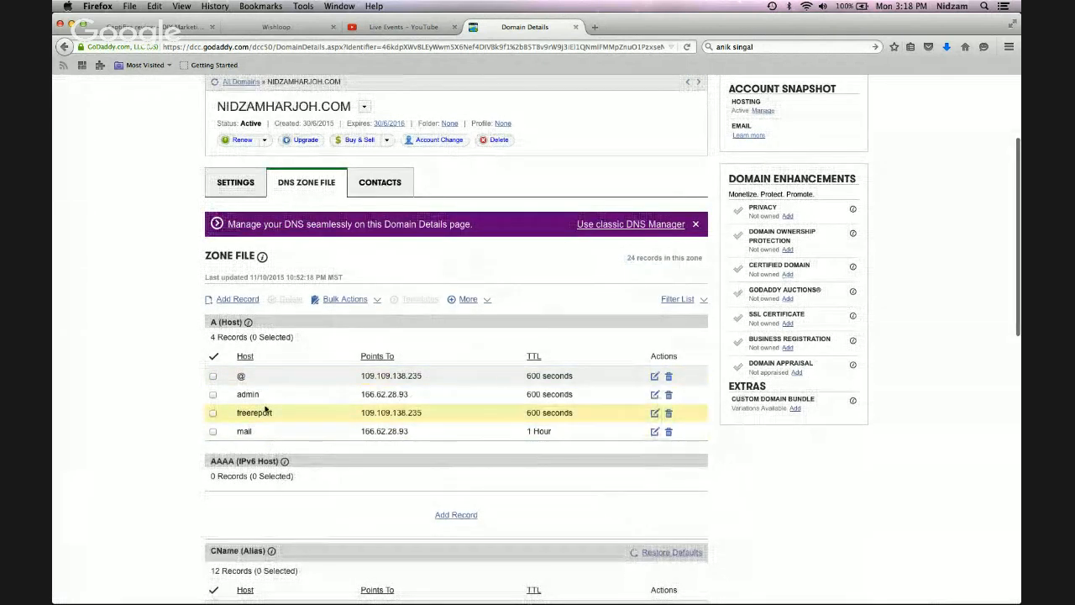
Step: Delete both registered custom domains, the freereport subdomain and the www address, from Wishloop's domain list
scroll(273, 370, down, 2)
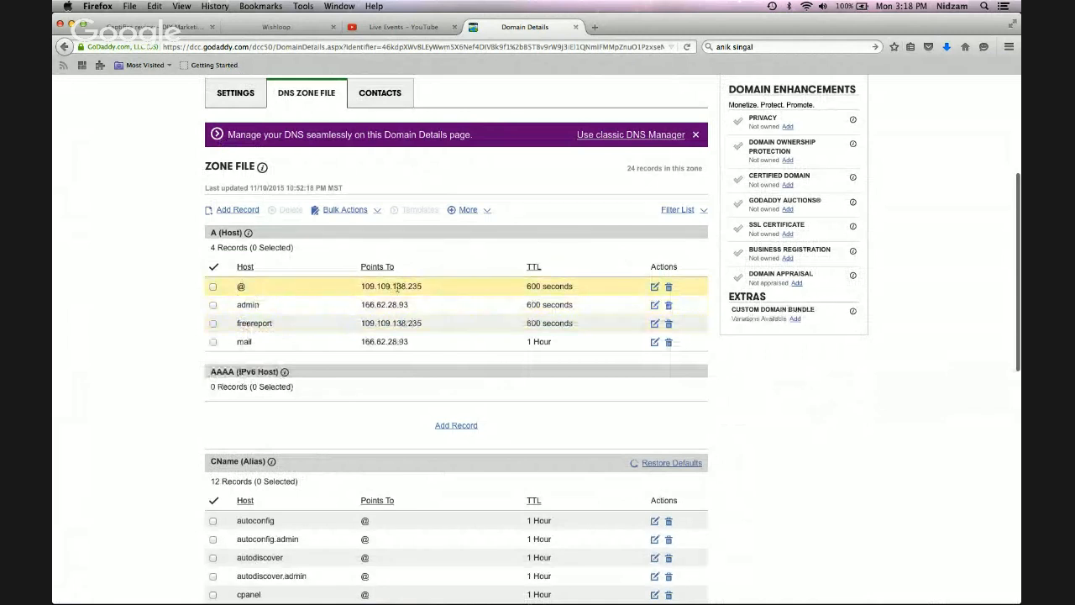
click(273, 27)
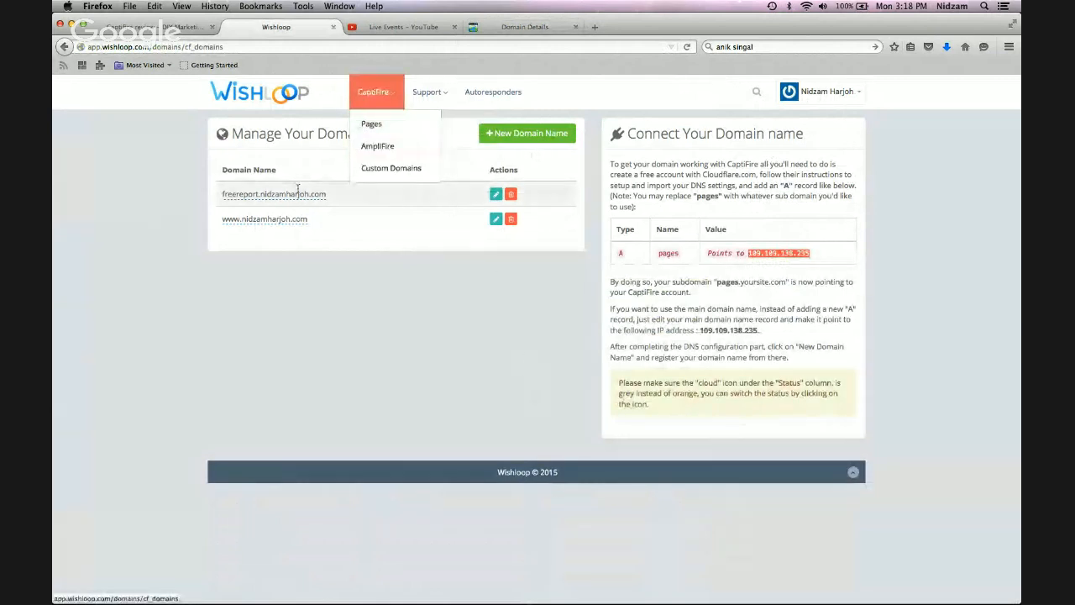
click(511, 194)
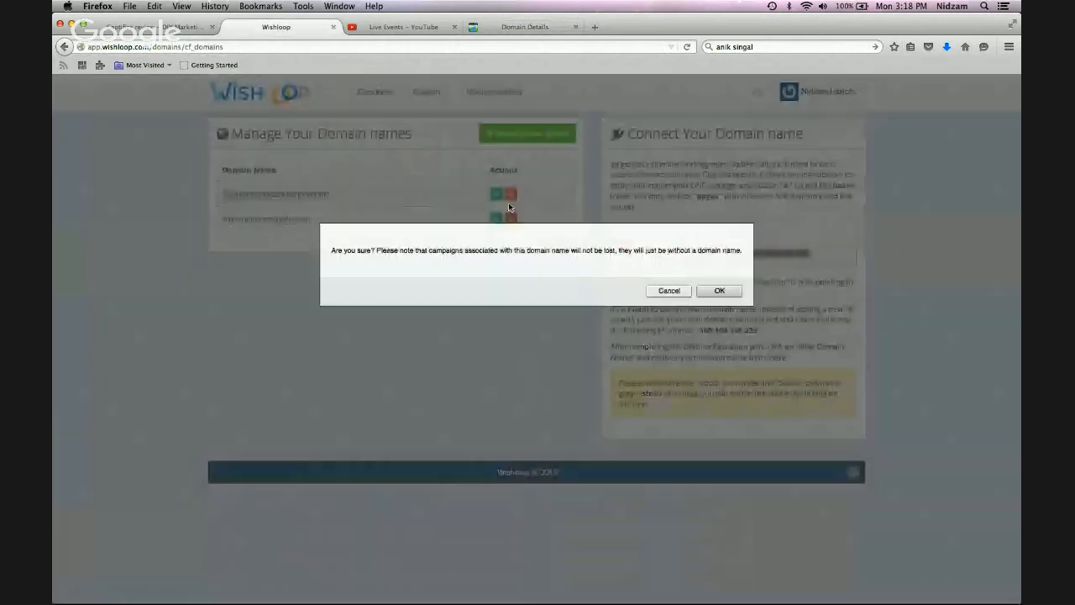
click(727, 294)
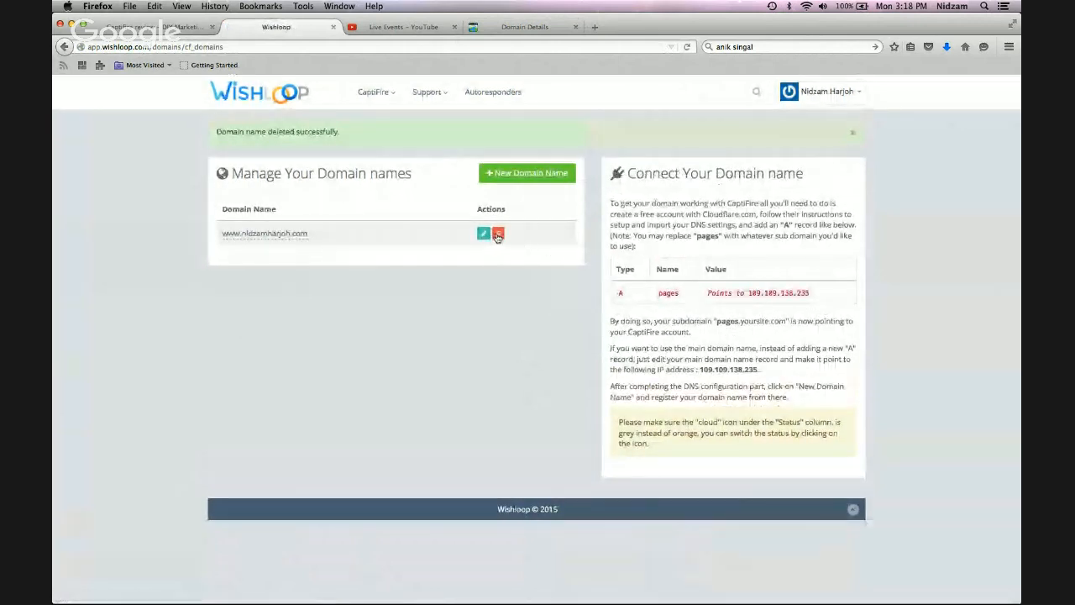
click(498, 235)
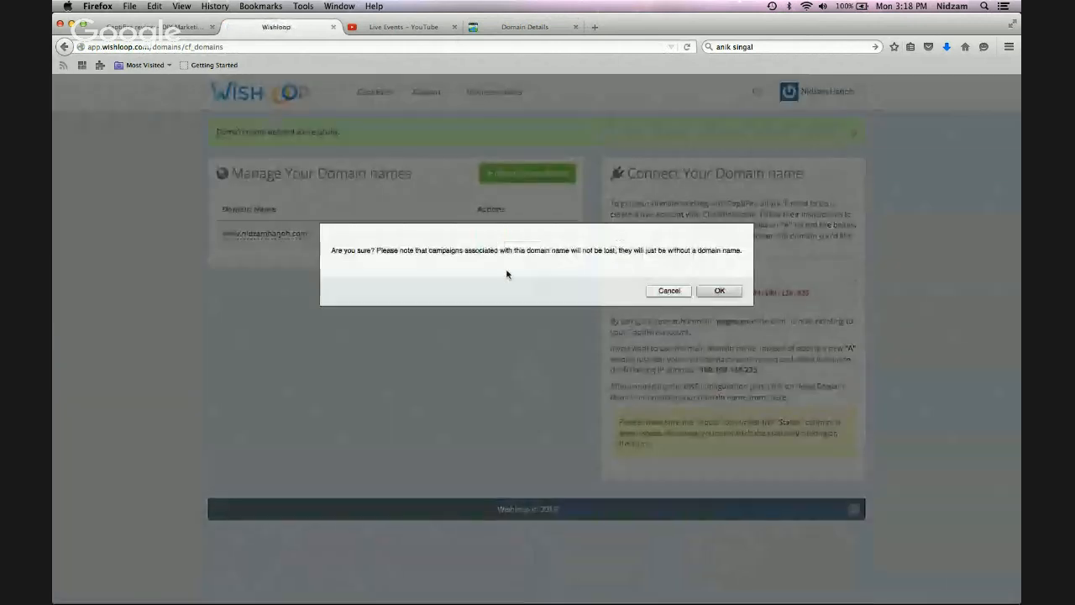
click(718, 289)
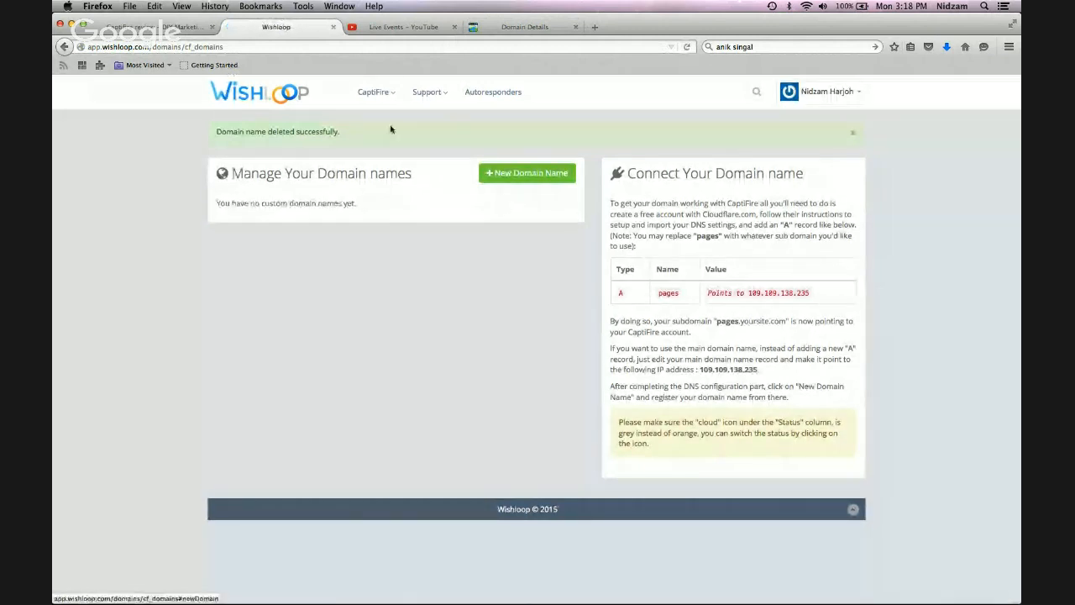
Step: Preview the live Page #1 from the CaptiFire pages list, including its Facebook opt-in step, and close the preview
click(372, 93)
click(372, 93)
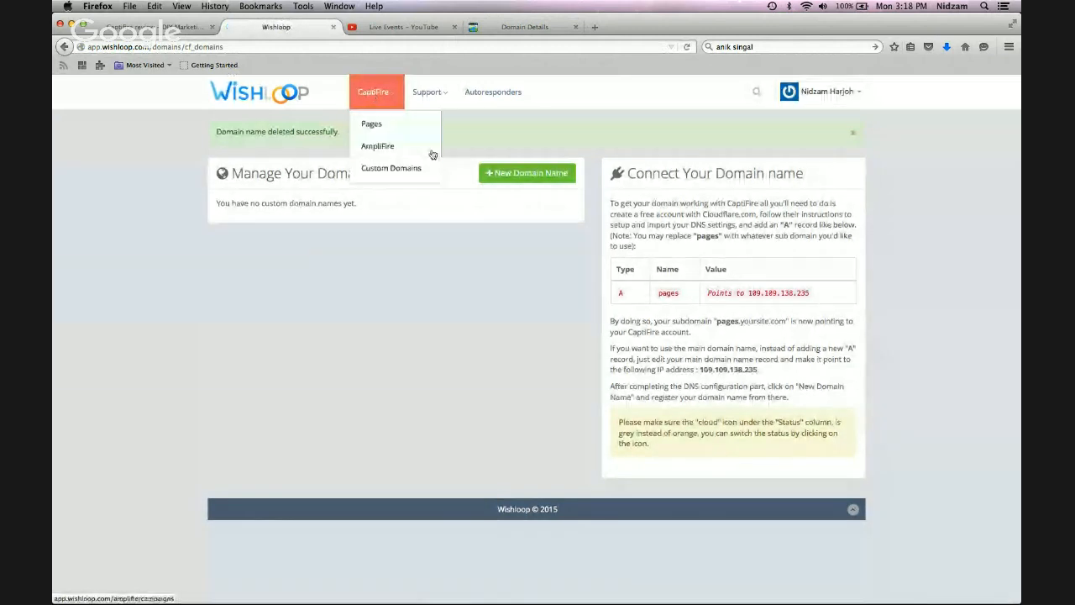
click(375, 126)
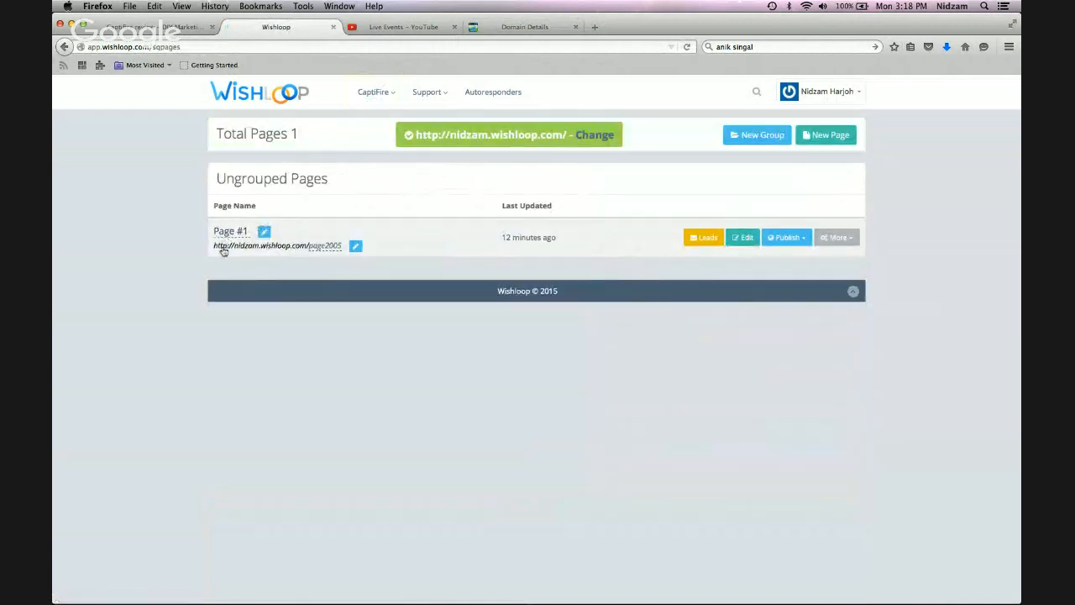
click(273, 246)
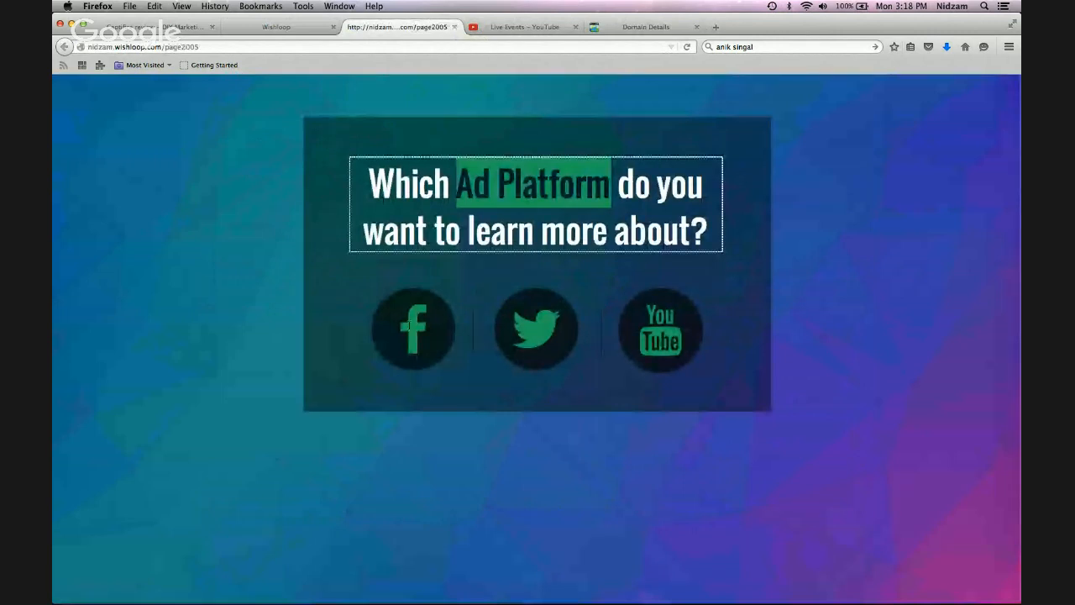
click(409, 325)
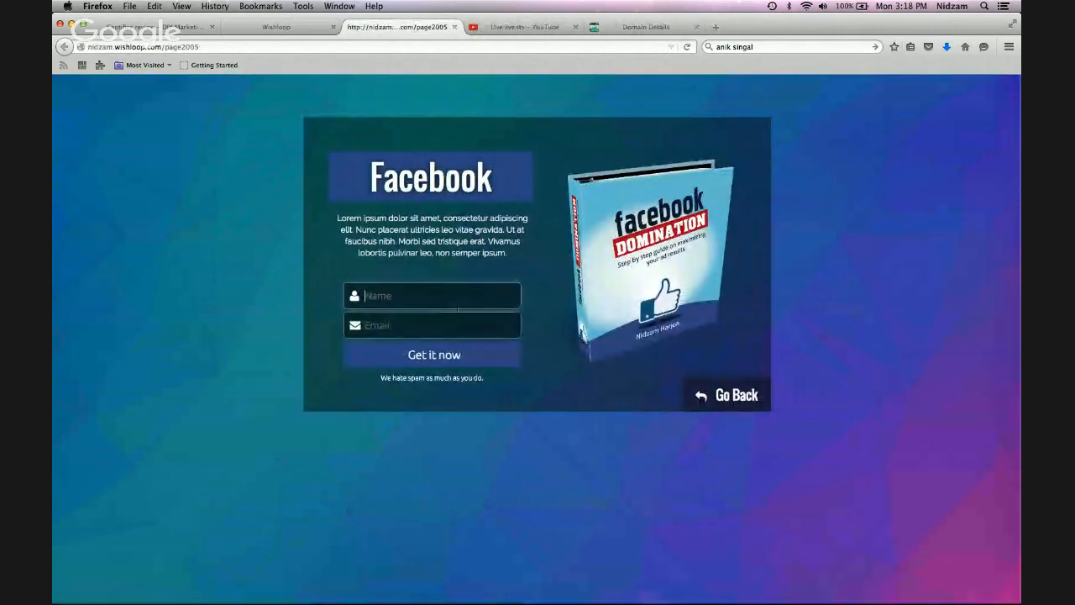
click(455, 27)
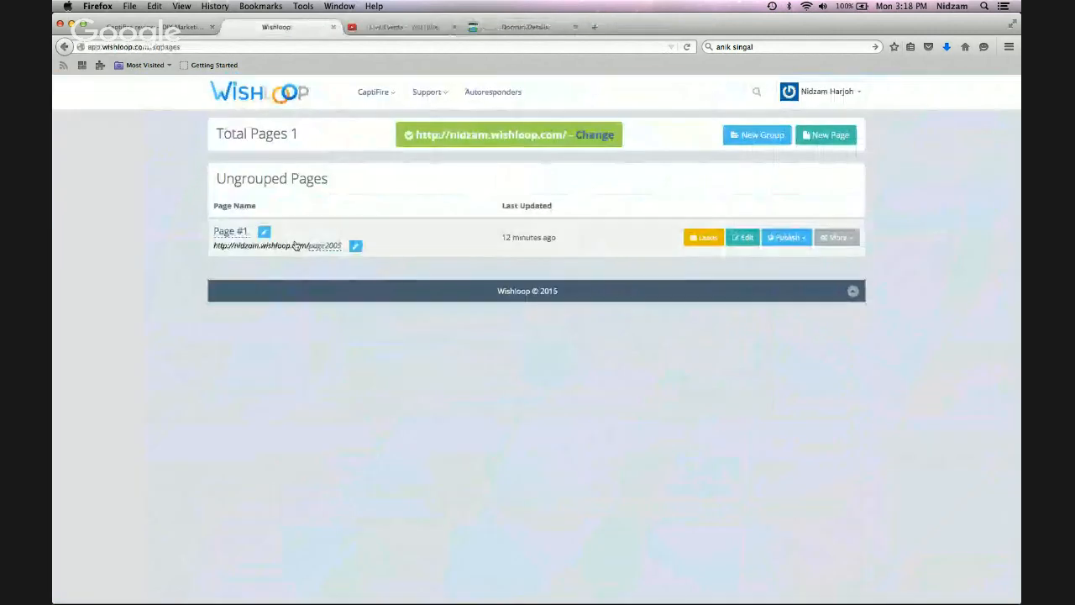
Step: Check the freereport A (Host) record in GoDaddy's zone file and return to Wishloop
click(390, 94)
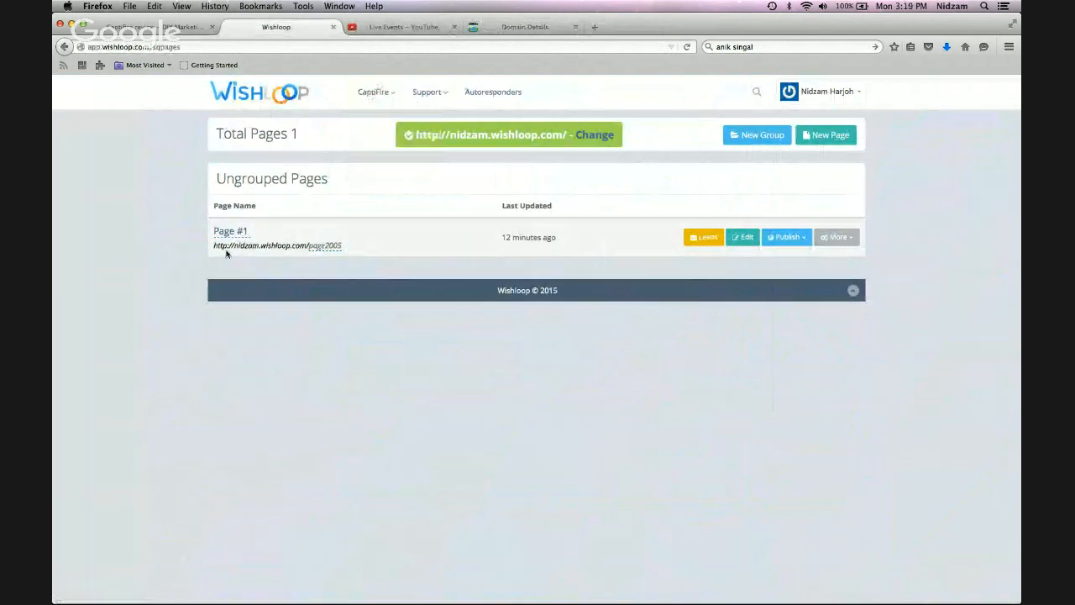
click(507, 27)
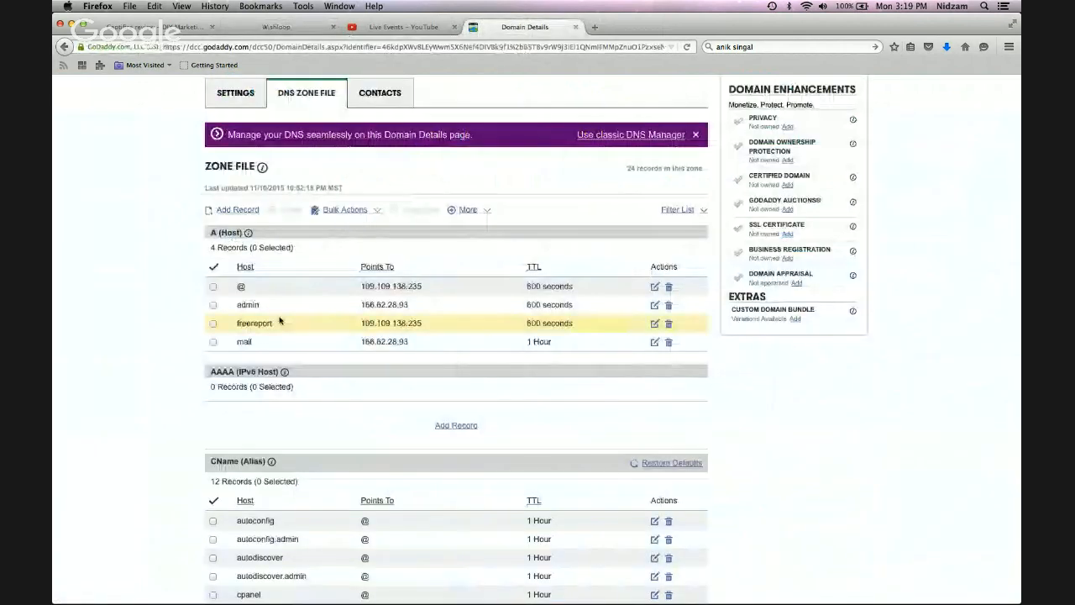
click(271, 25)
Step: Register the www address of the account holder's own-name domain as a CaptiFire custom domain and return to its zone file in GoDaddy
mouse_move(380, 92)
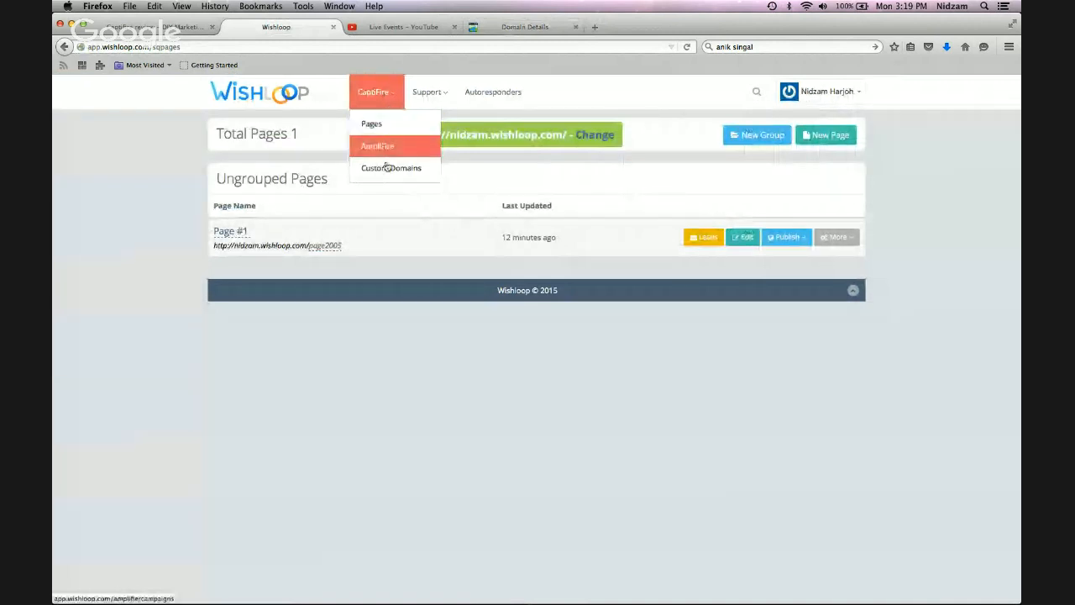
click(382, 172)
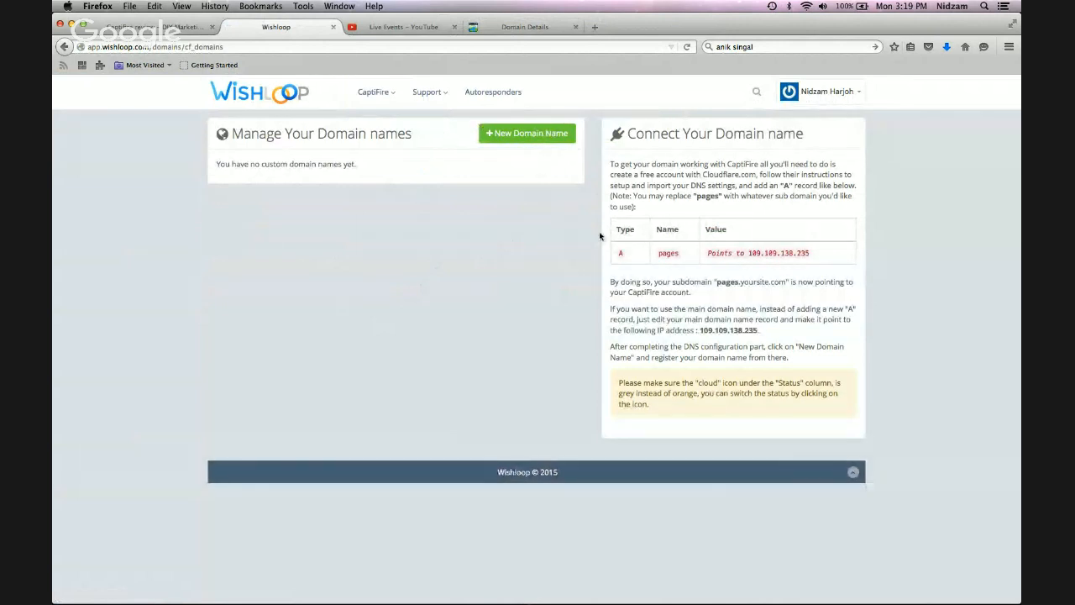
click(509, 138)
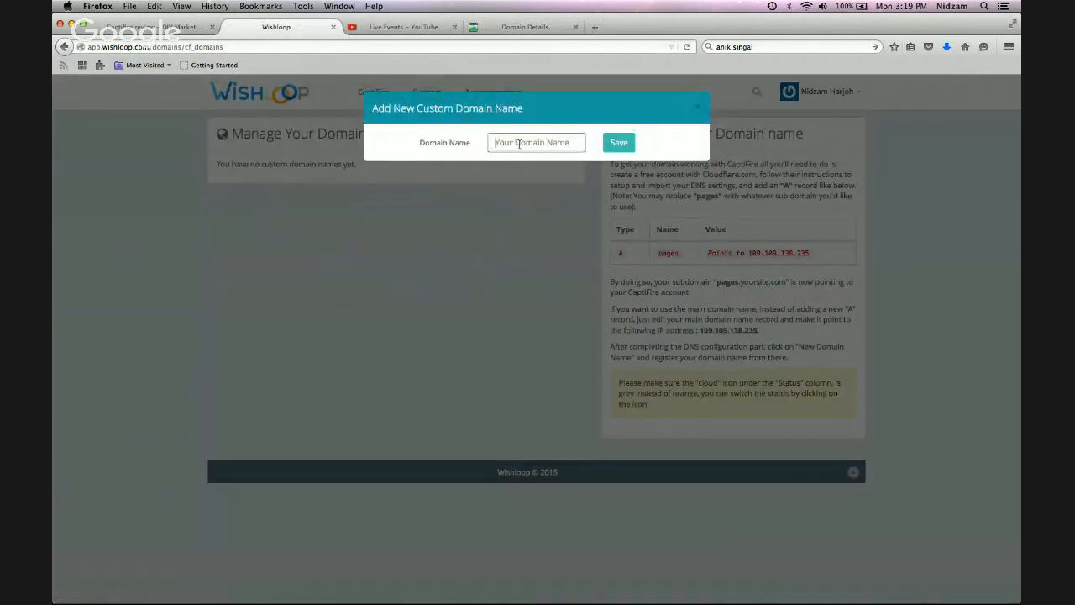
click(519, 142)
text(www.n)
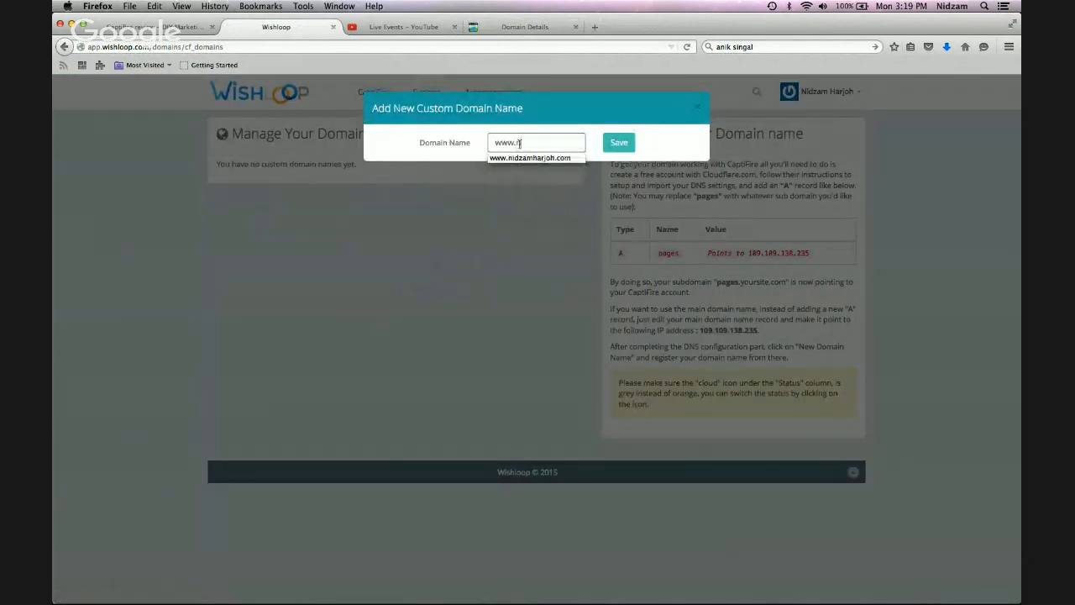
key(Down)
key(Return)
click(619, 144)
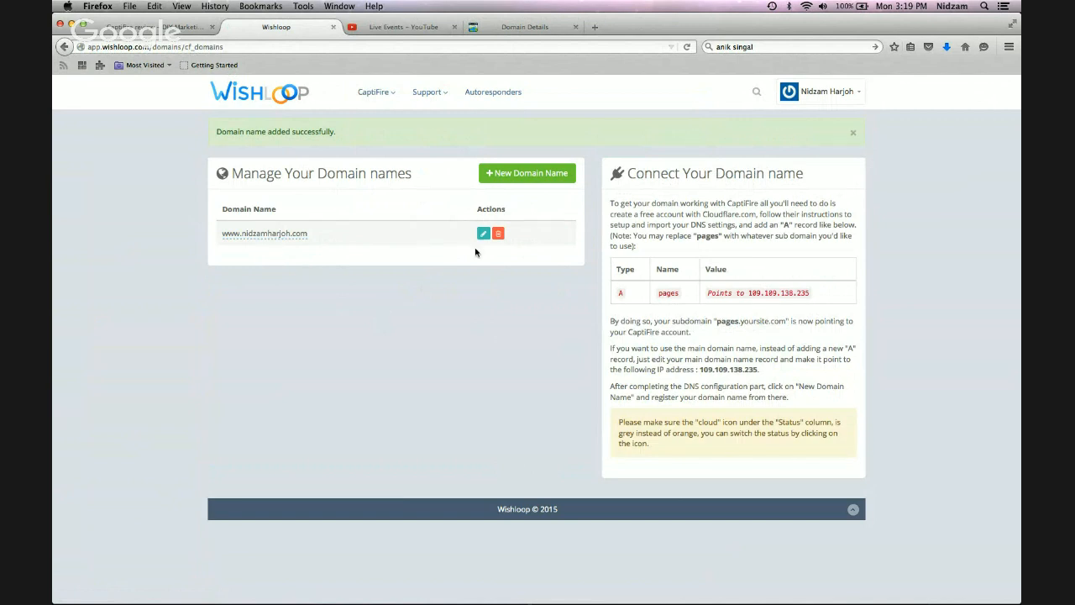
click(512, 27)
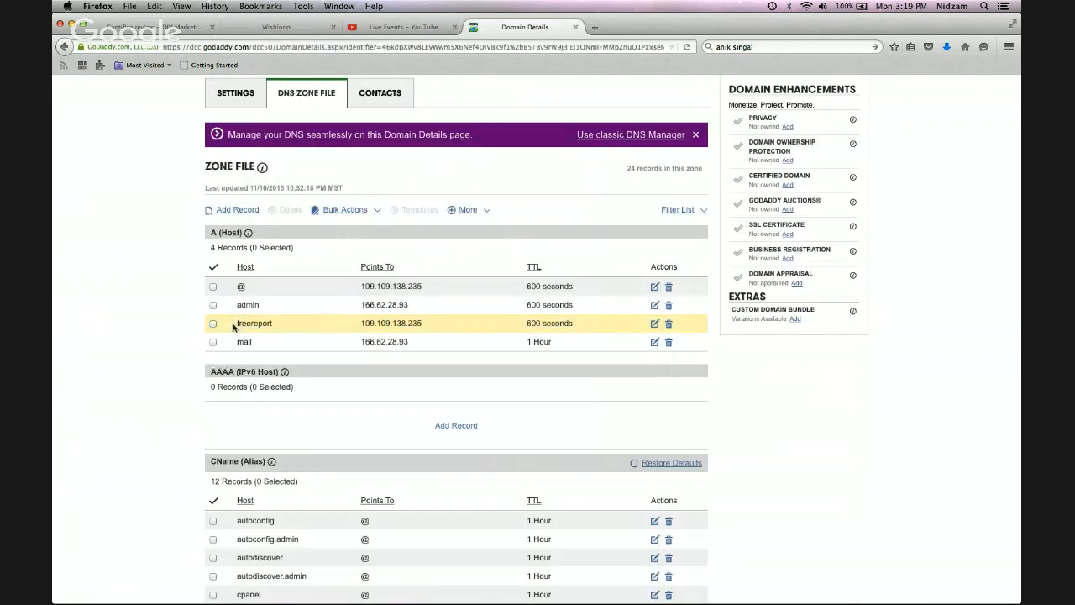
Step: Register the freereport subdomain of the account holder's domain as a second CaptiFire custom domain in Wishloop
click(277, 27)
click(511, 176)
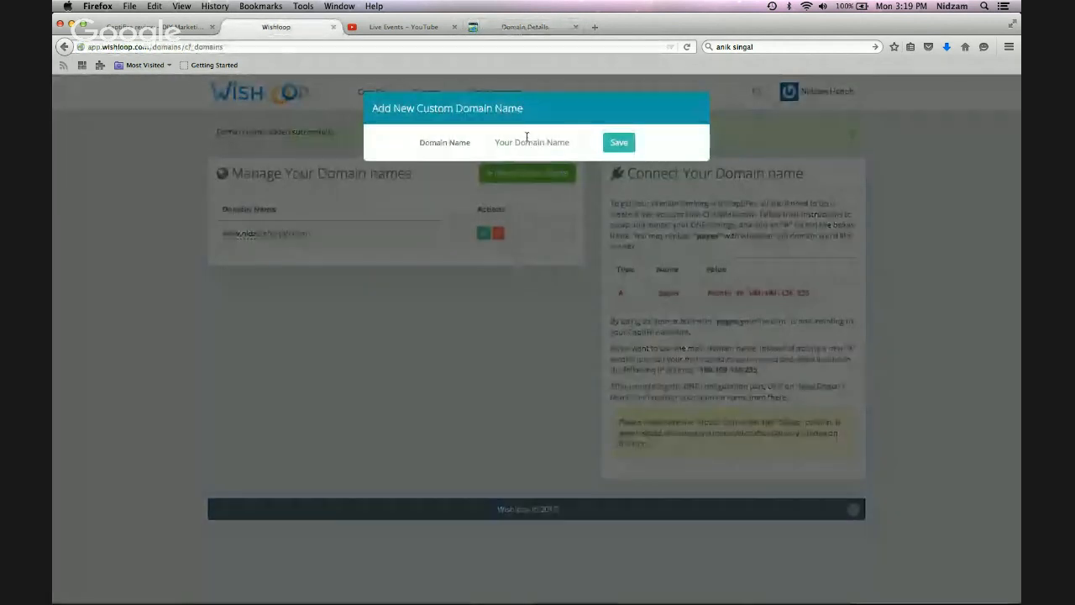
click(530, 141)
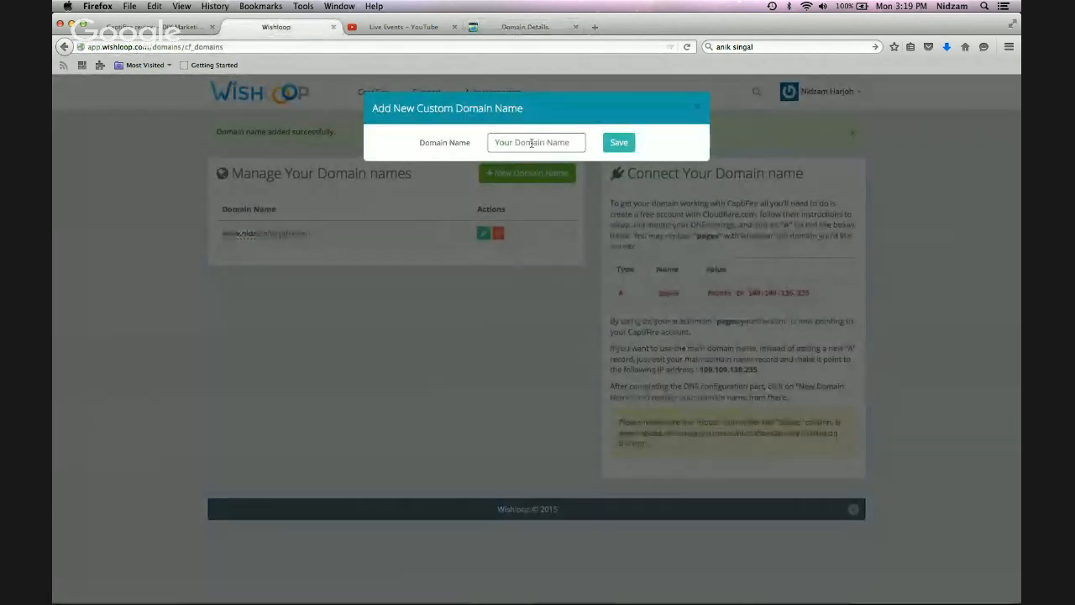
text(free)
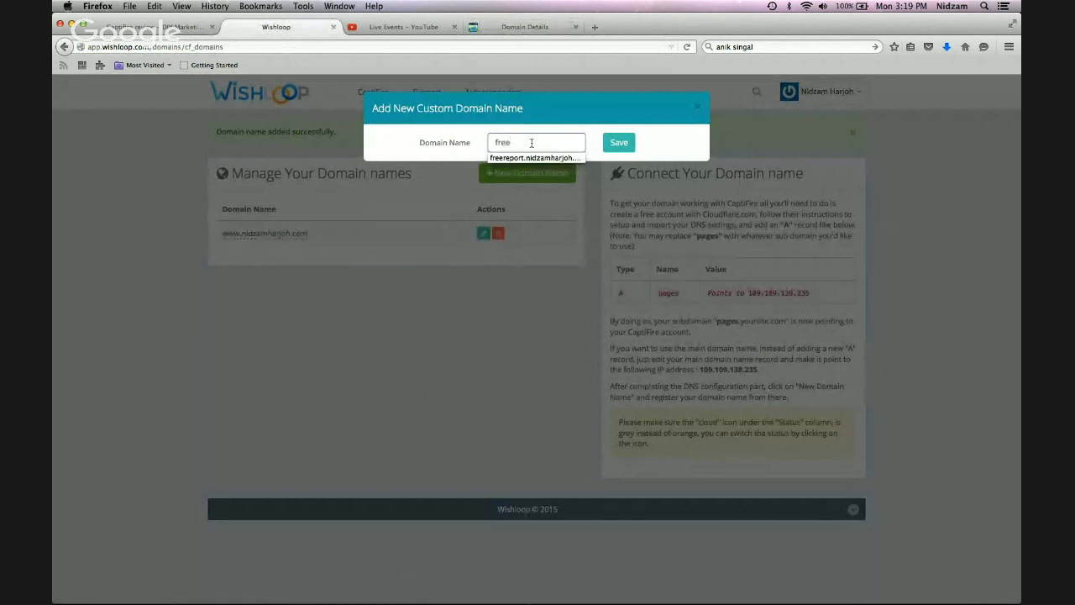
key(Down)
key(Return)
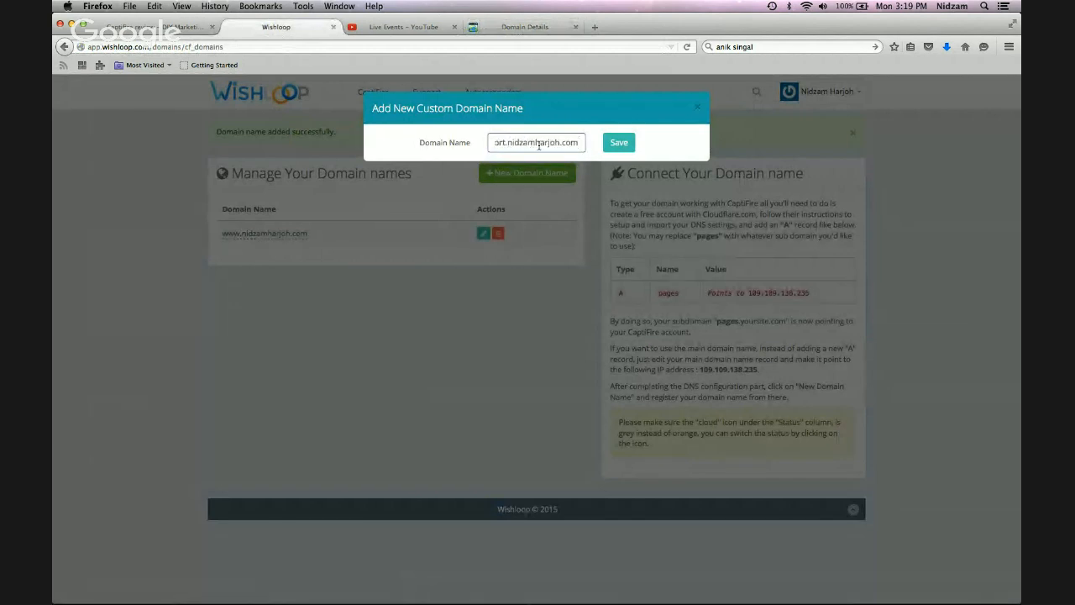
click(619, 143)
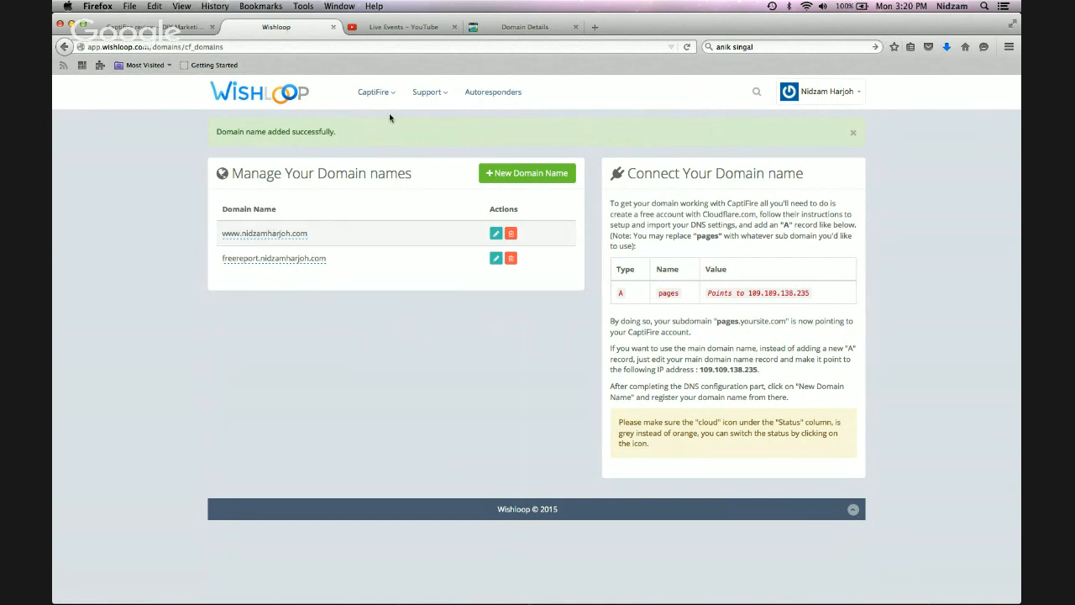
Step: Publish Page #1 from the CaptiFire pages list to the freereport custom domain
click(376, 93)
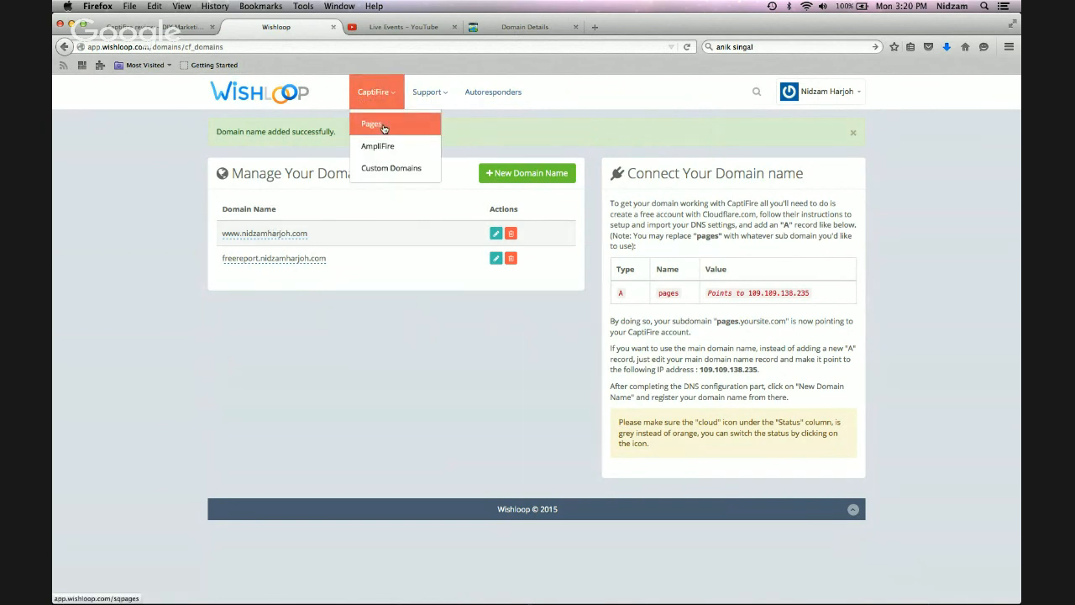
click(373, 124)
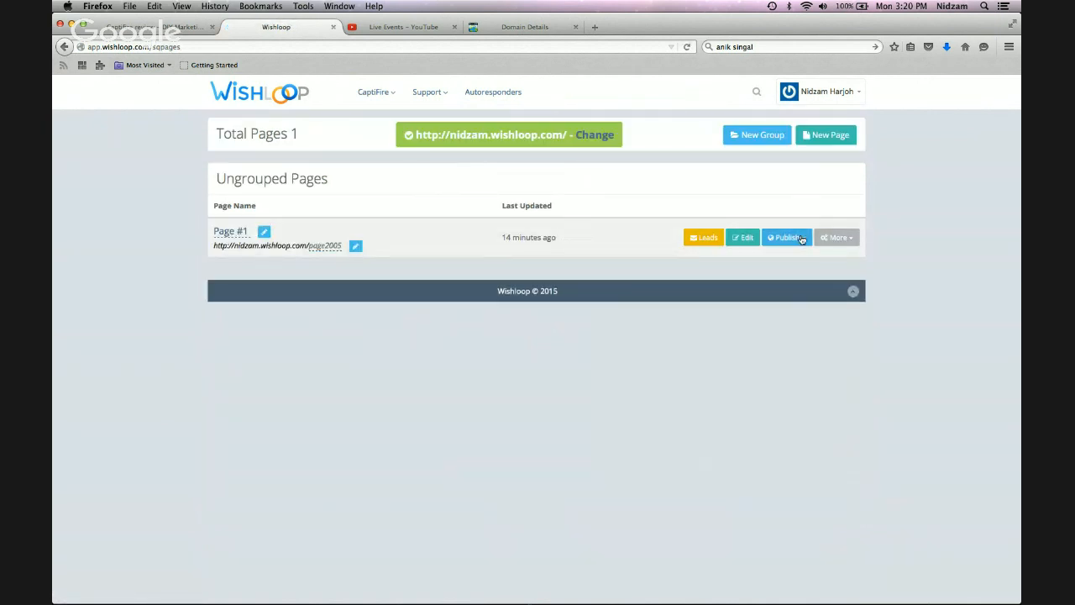
click(800, 239)
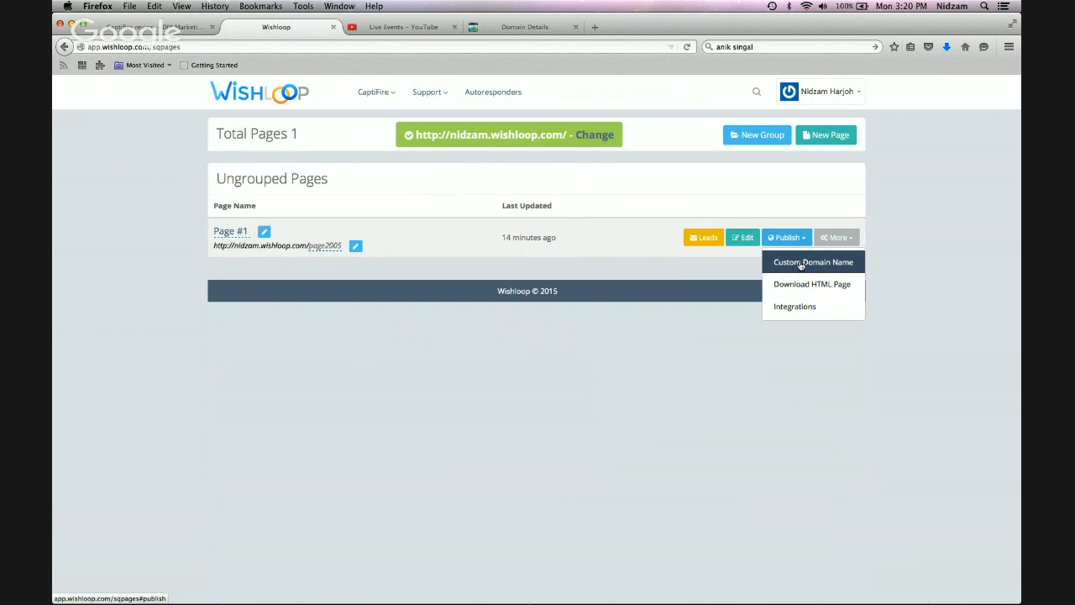
click(801, 265)
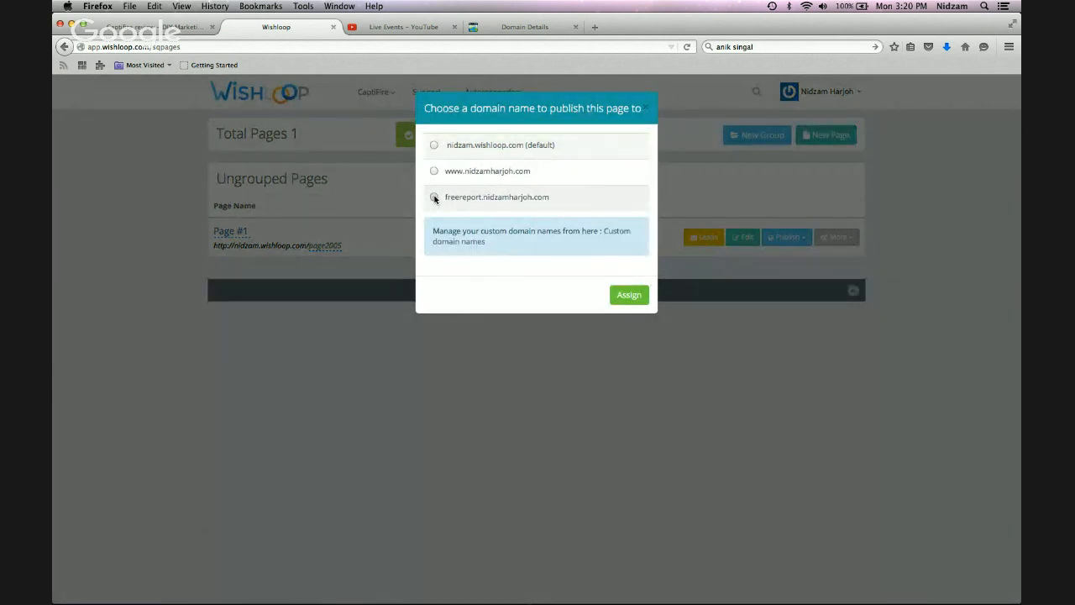
click(434, 198)
click(626, 295)
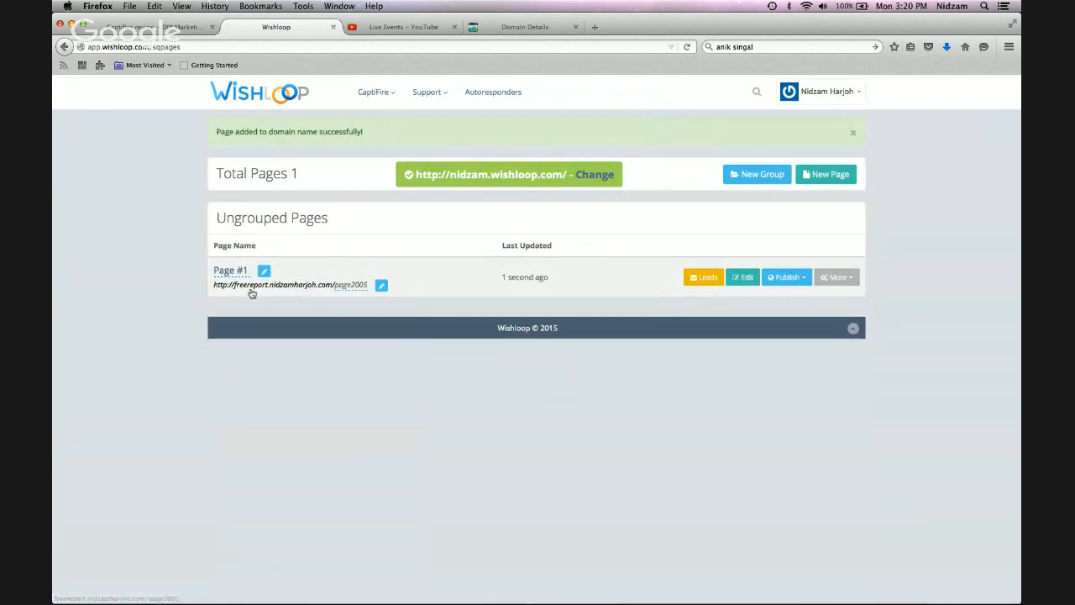
Step: Change the URL ending of Page #1 to optin and save it
click(357, 286)
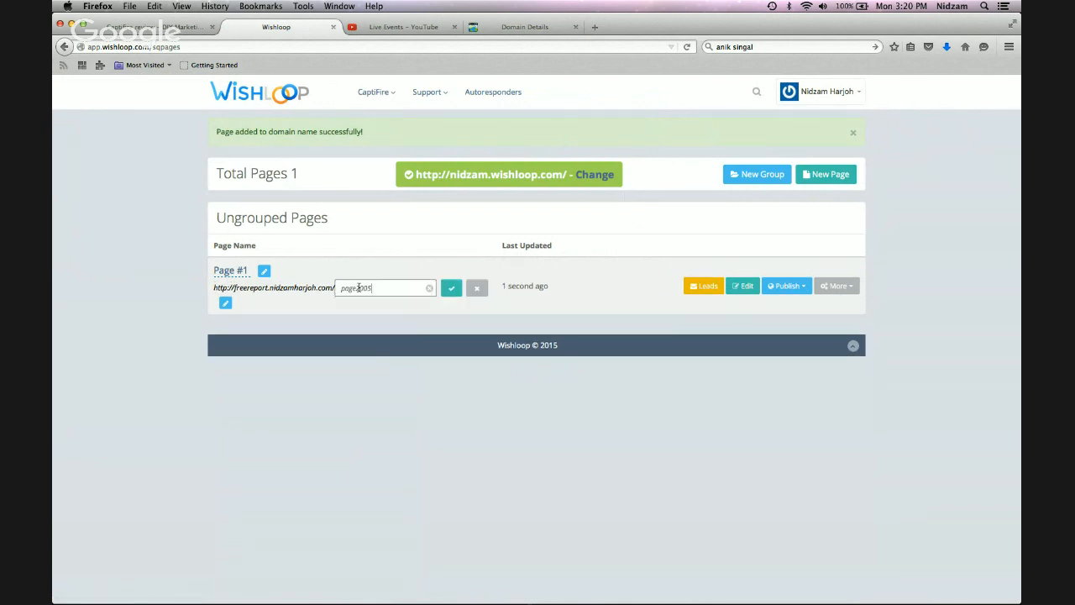
double_click(340, 284)
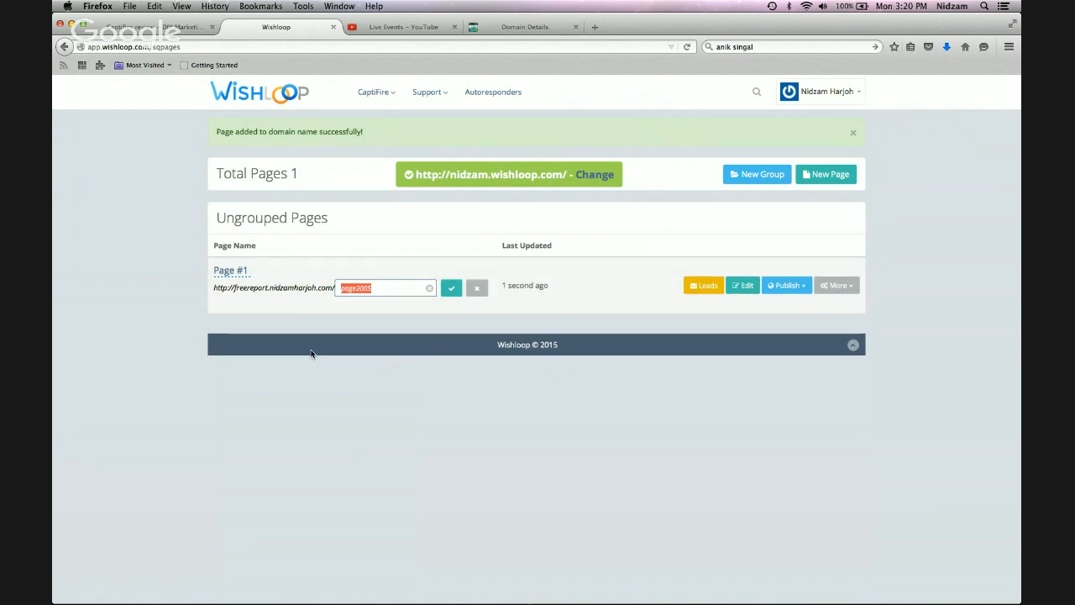
text(optin)
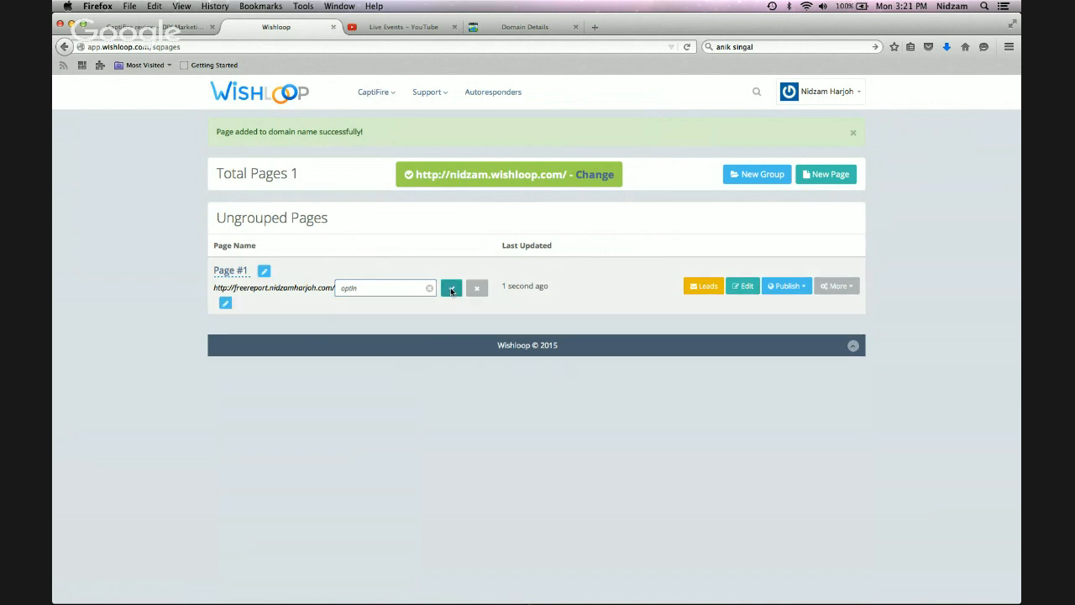
click(452, 290)
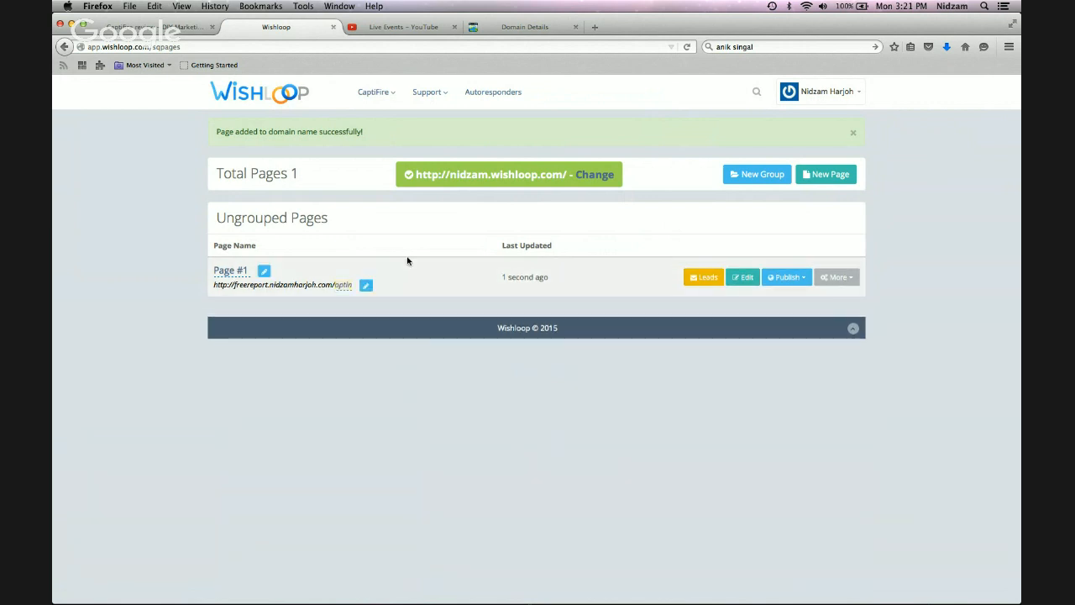
click(227, 284)
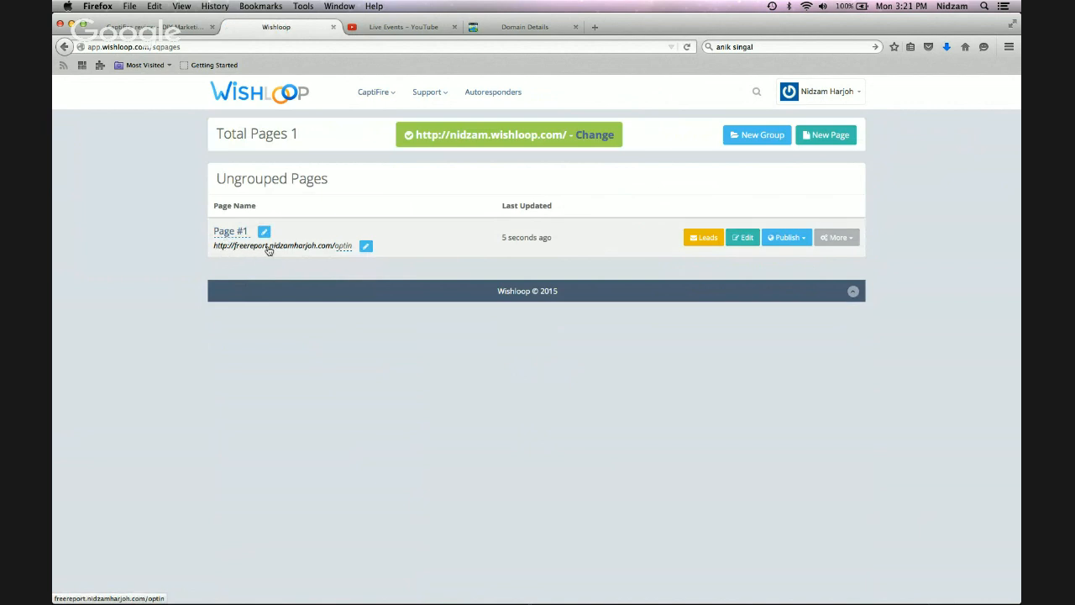
Step: Preview the live optin page on the freereport subdomain, check its Twitter and YouTube steps, and close the preview
click(314, 248)
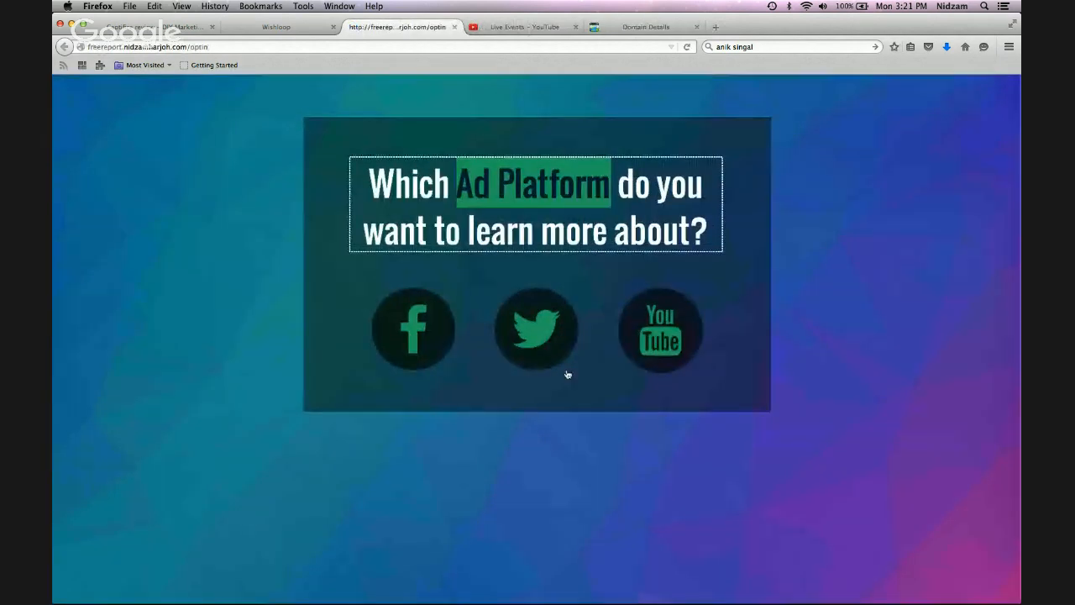
click(727, 396)
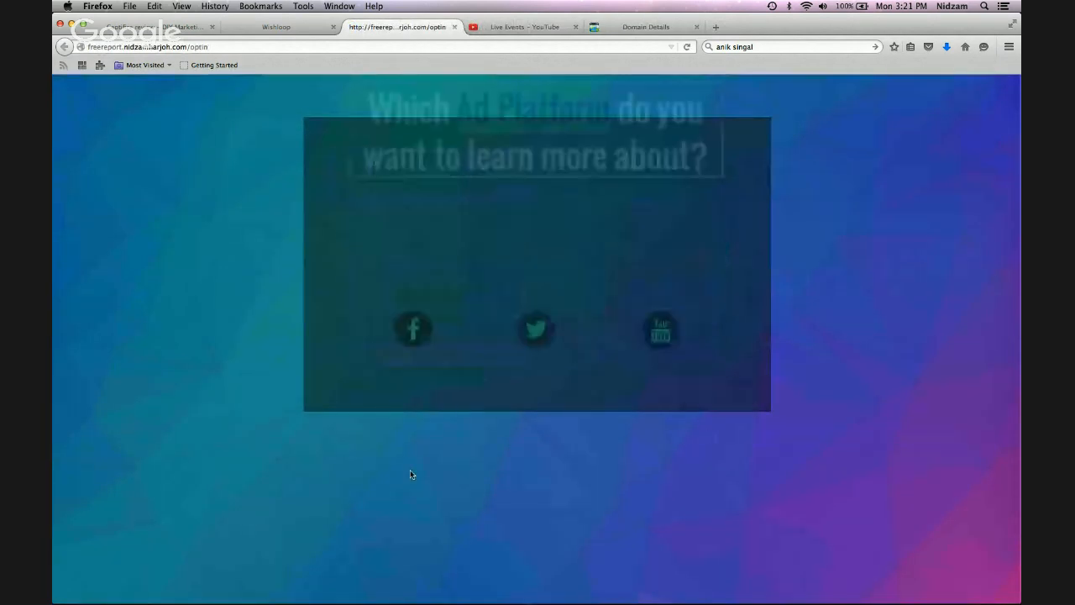
click(538, 341)
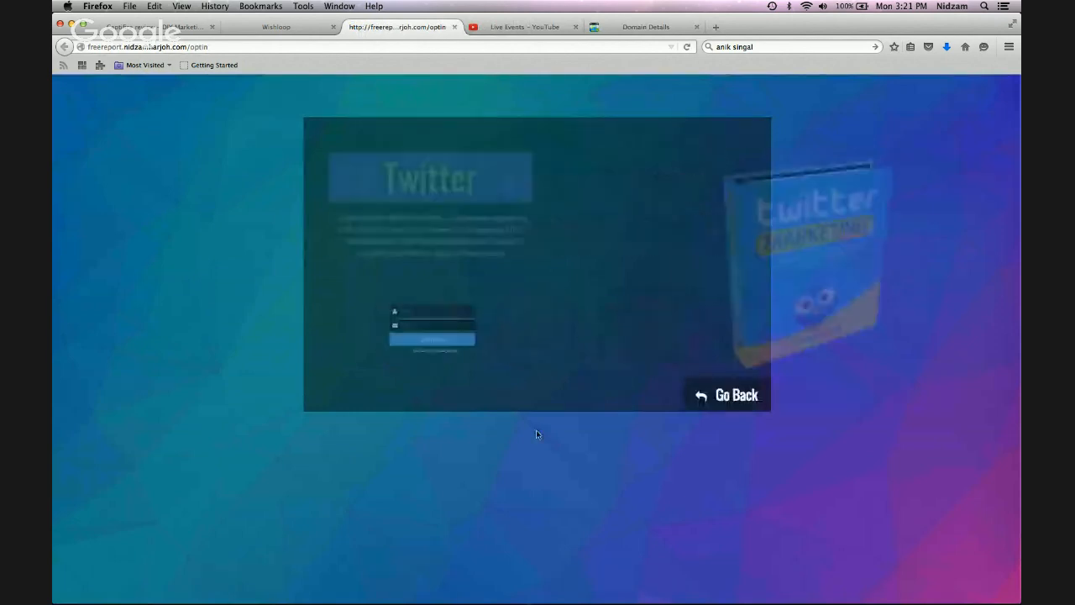
click(730, 401)
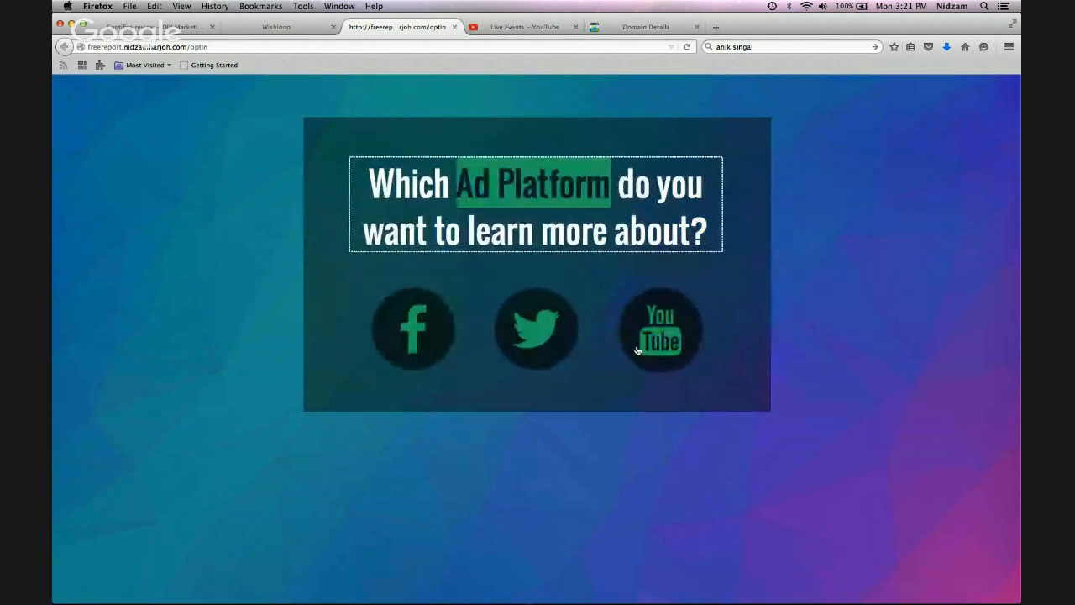
click(640, 348)
click(727, 395)
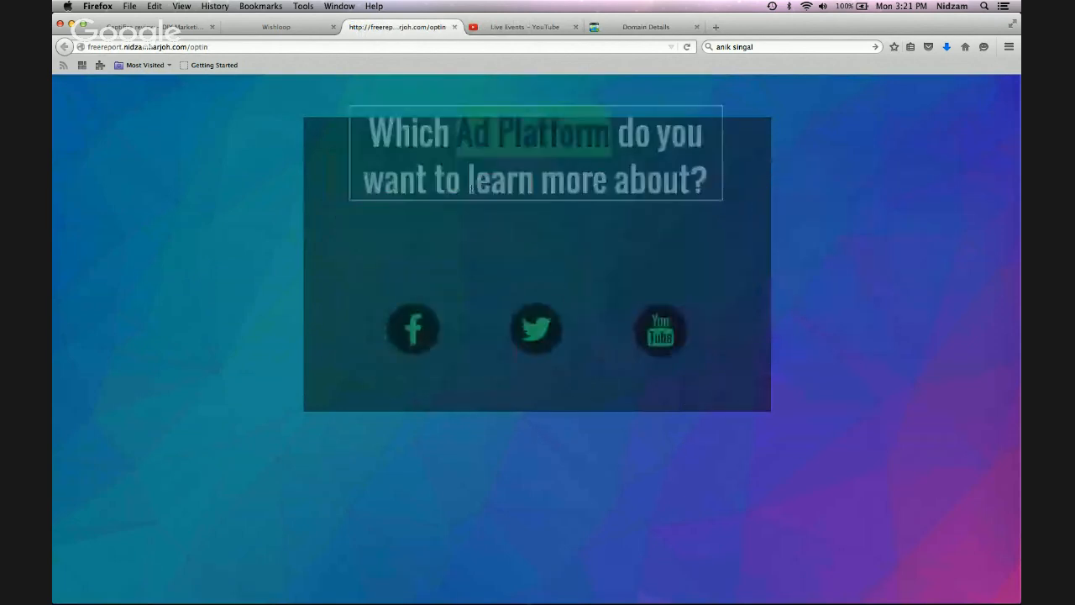
click(454, 26)
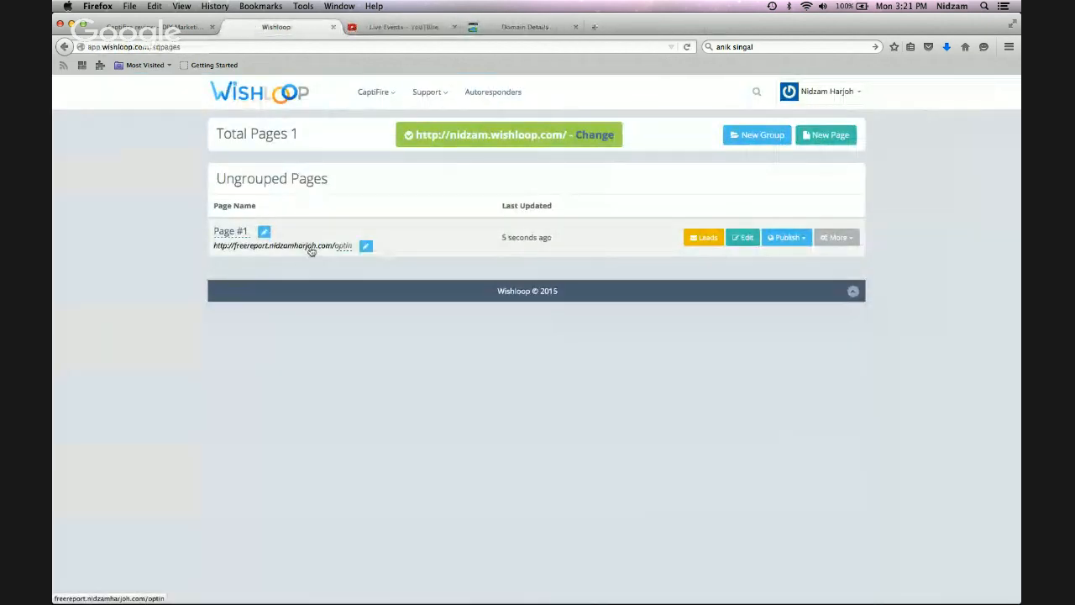
click(389, 95)
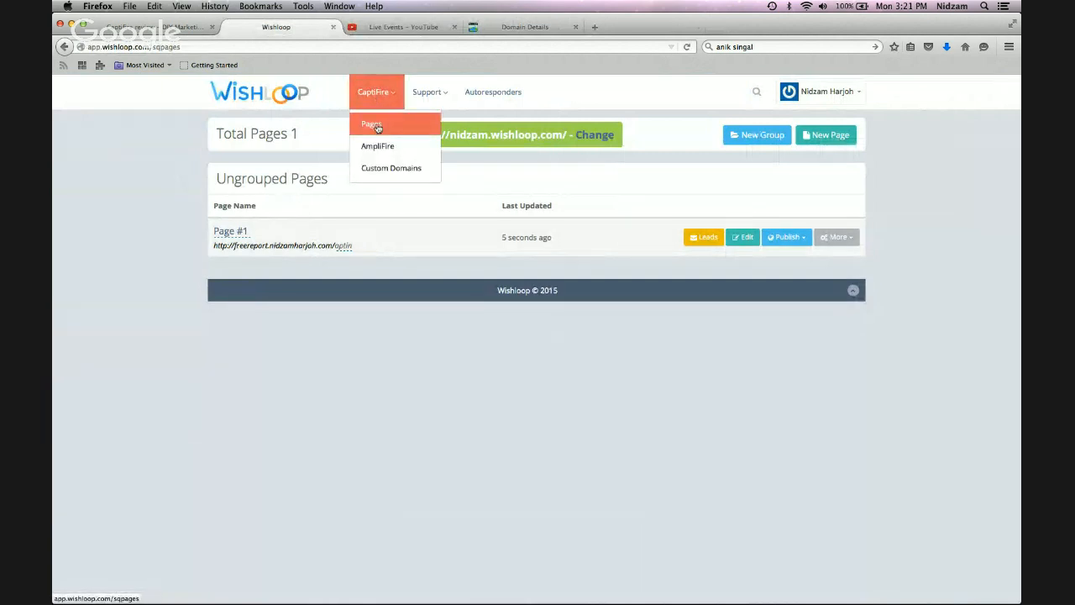
click(385, 126)
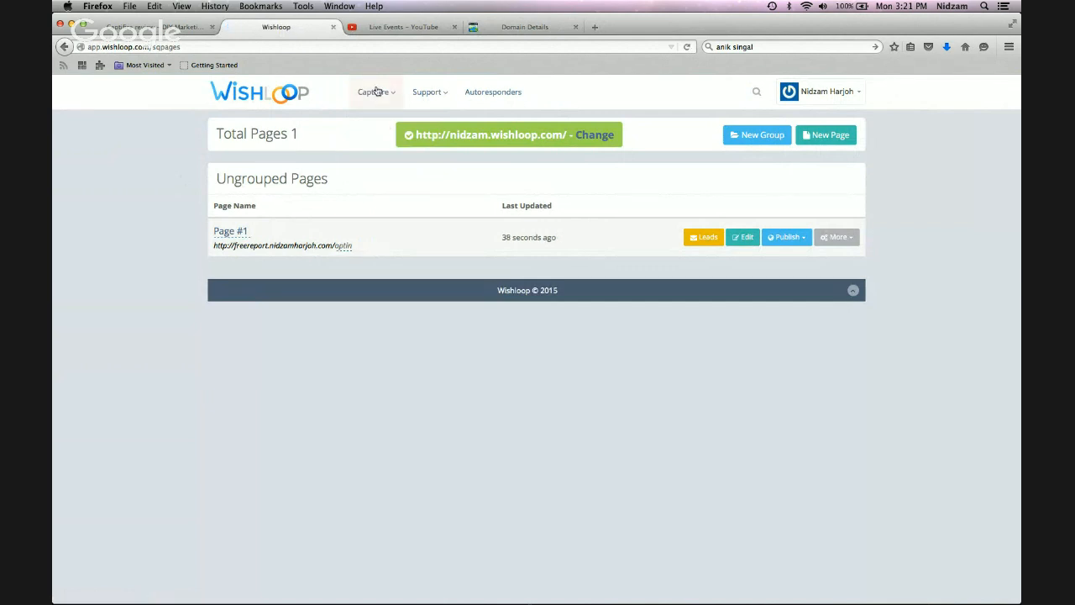
click(427, 93)
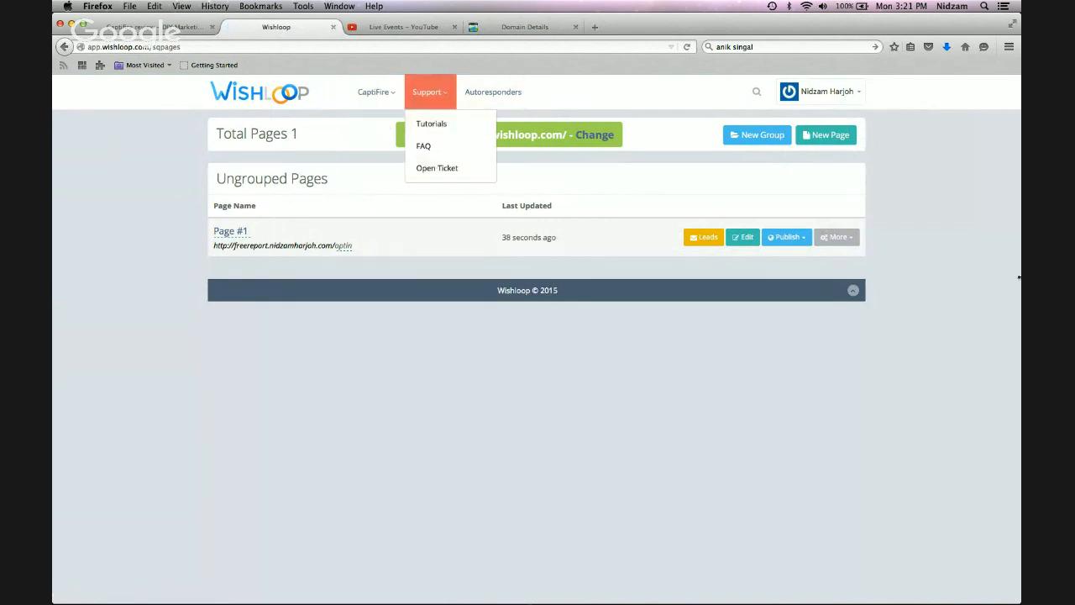
Step: Create a new page from the Shirt Selector template and dismiss the editor's welcome tour
click(828, 134)
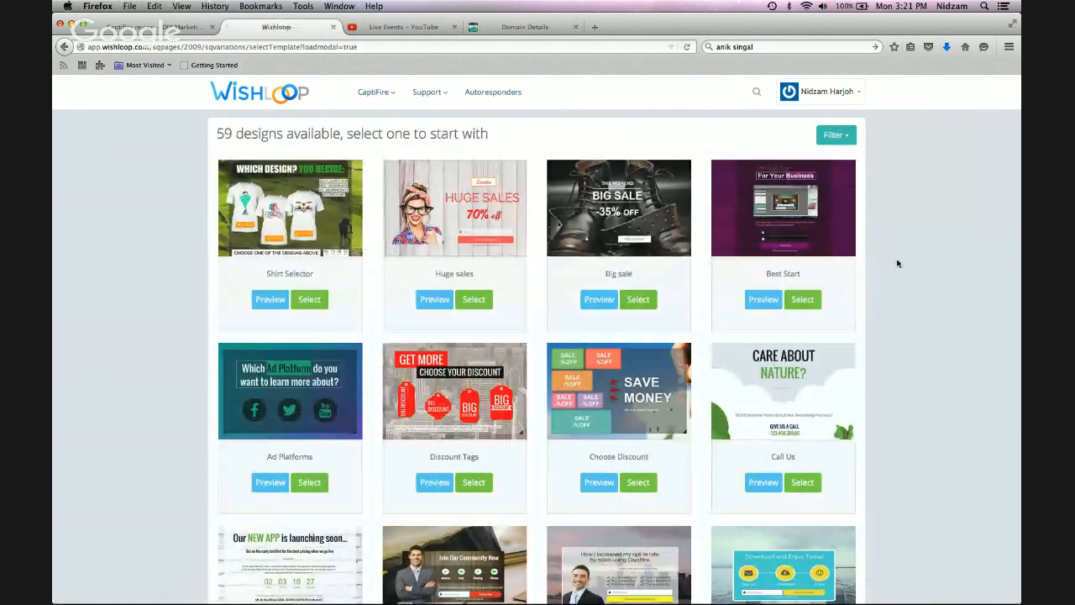
scroll(904, 261, down, 6)
scroll(911, 246, up, 6)
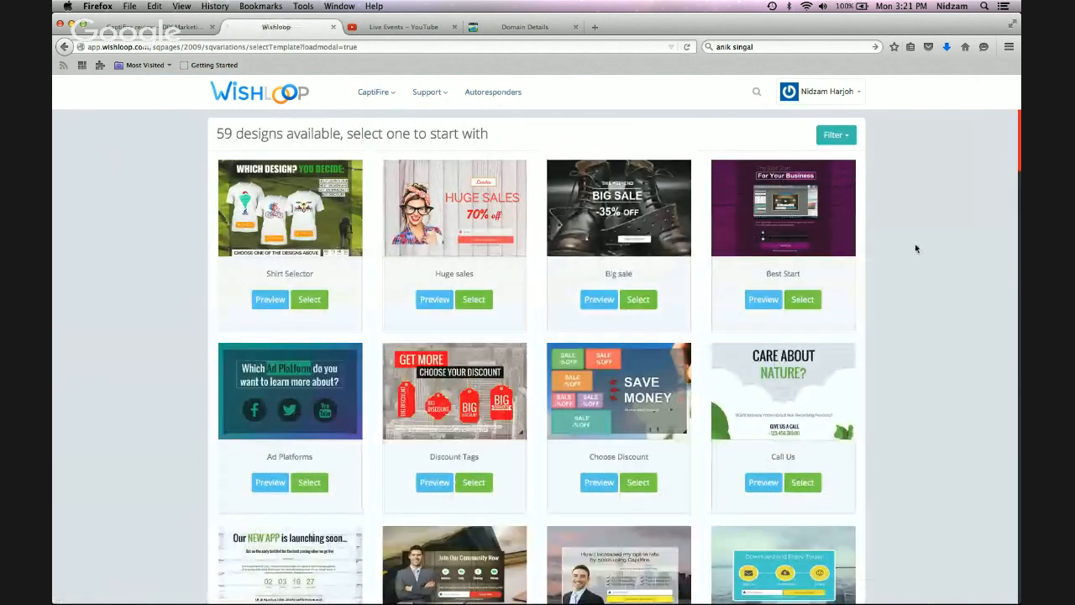
scroll(914, 247, down, 1)
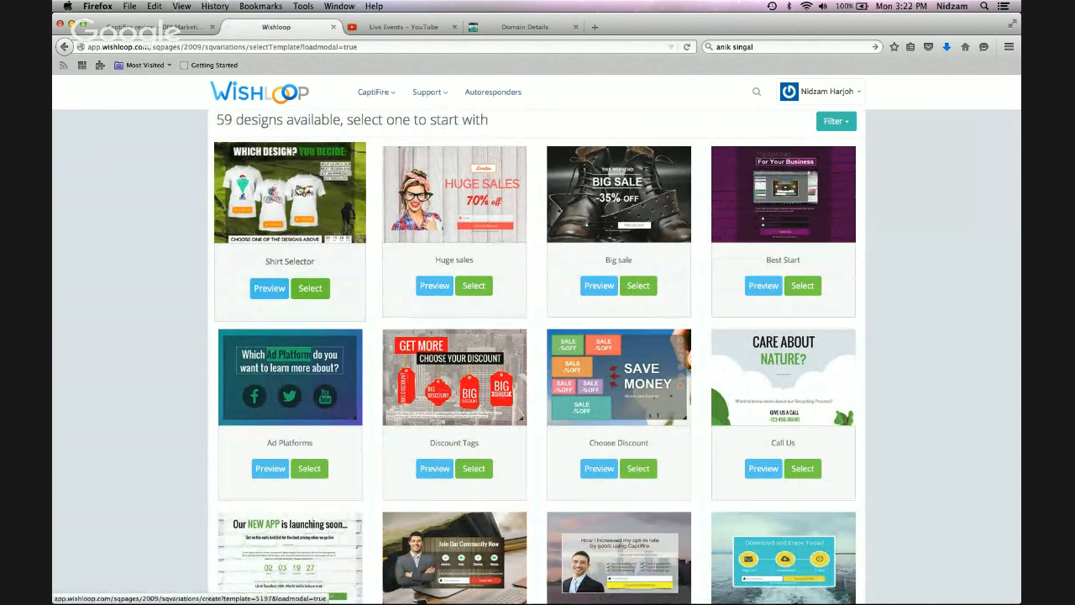
click(302, 191)
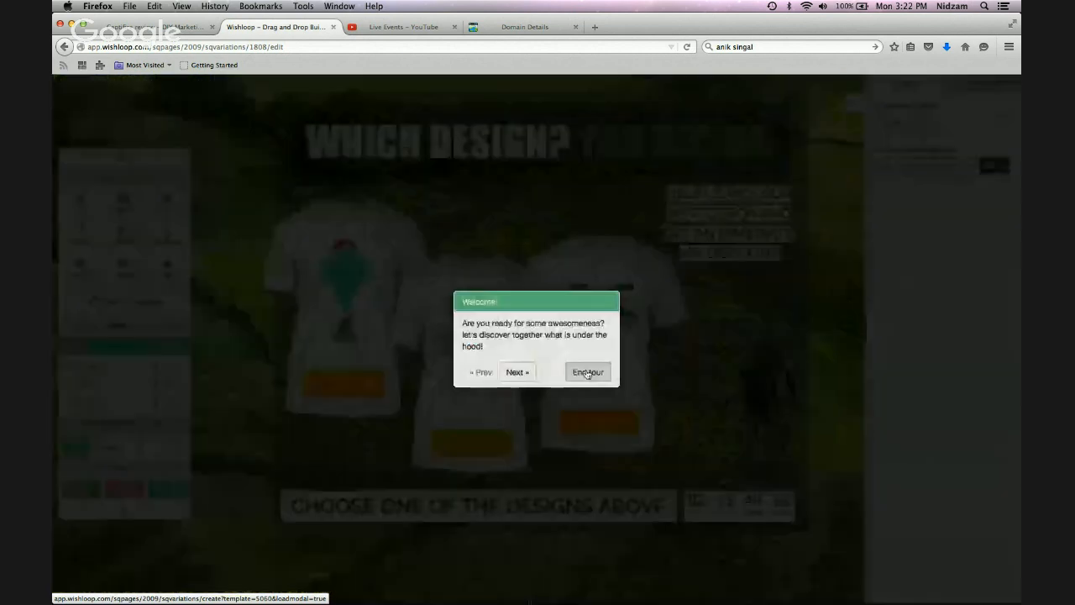
click(589, 374)
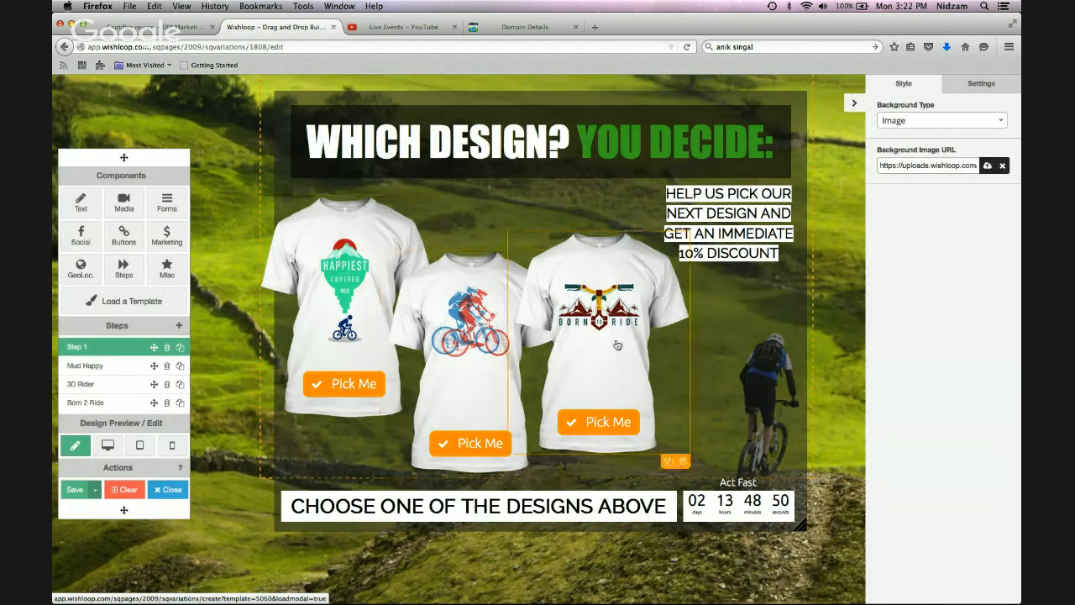
Step: Open the "CHOOSE ONE OF THE DESIGNS ABOVE" text in the text editor and close it without changes
click(510, 510)
double_click(510, 510)
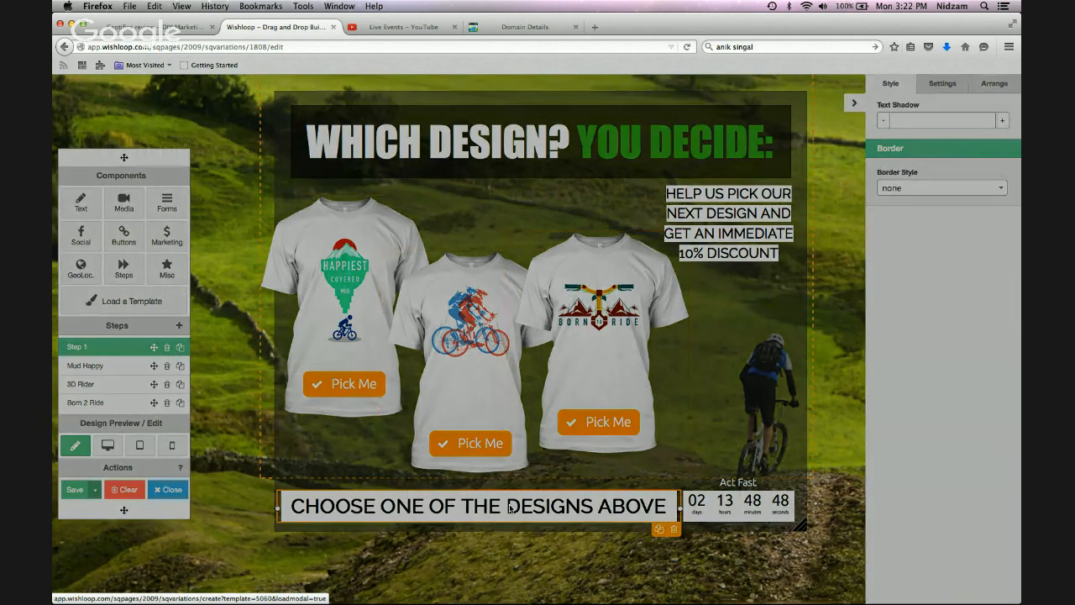
click(578, 213)
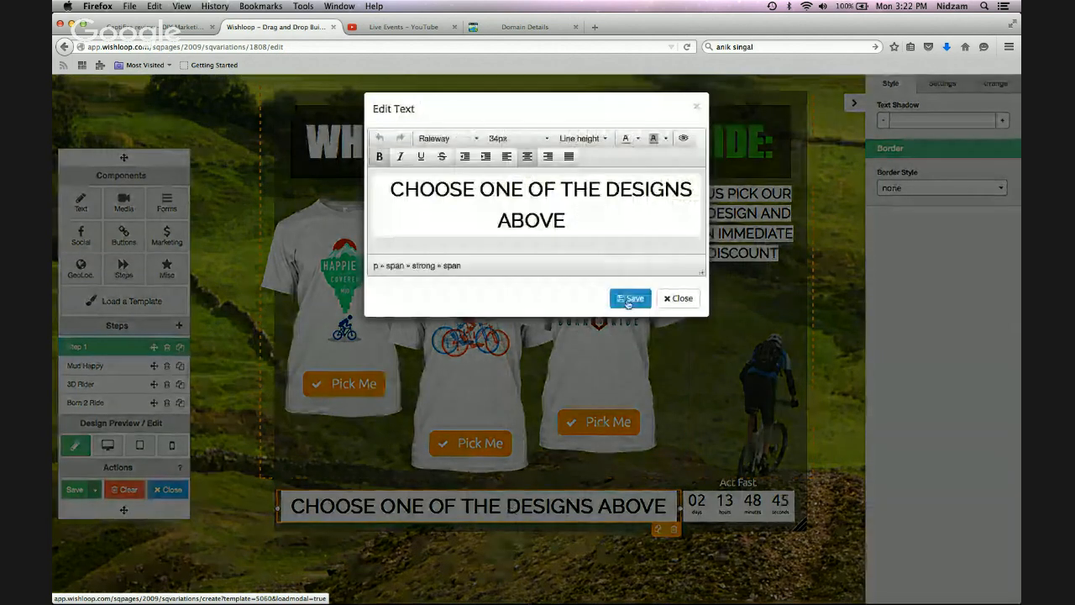
click(678, 299)
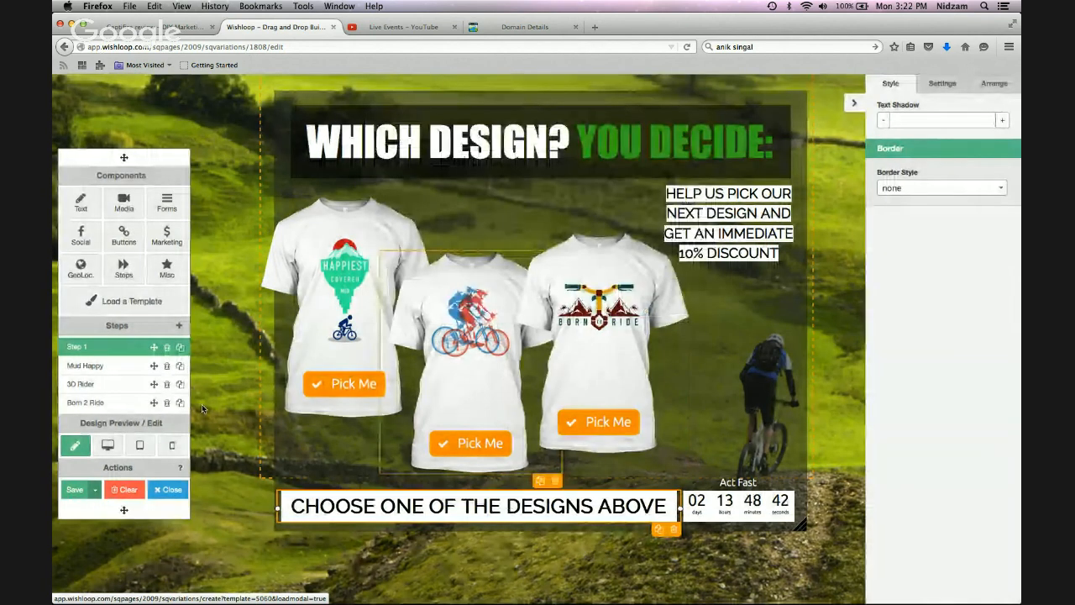
Step: View the 3D Rider, Born 2 Ride and Mud Happy steps of the Shirt Selector page
click(108, 381)
click(110, 383)
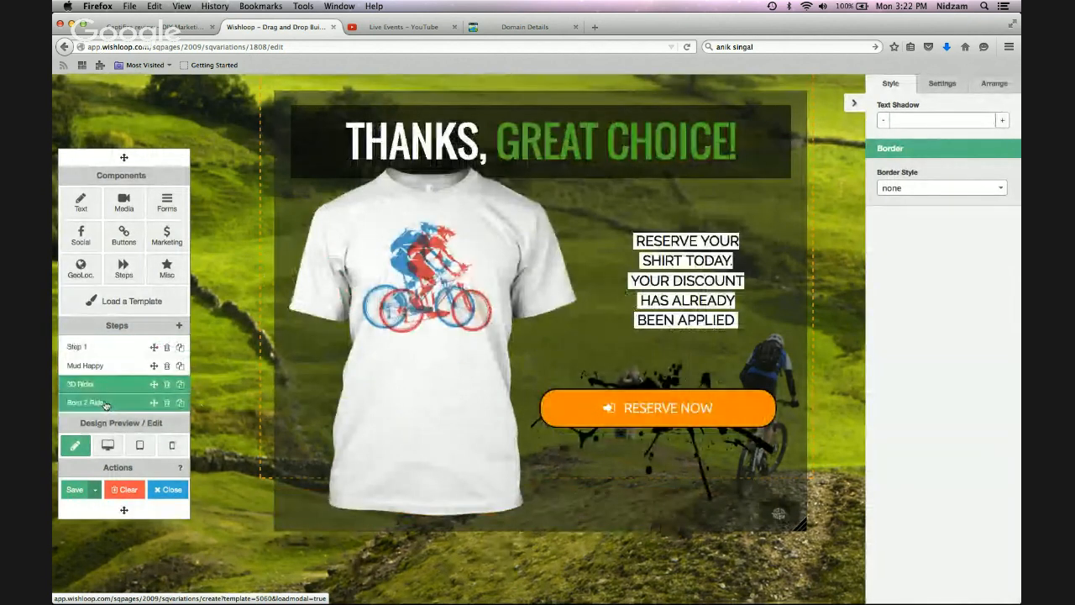
click(108, 402)
click(108, 365)
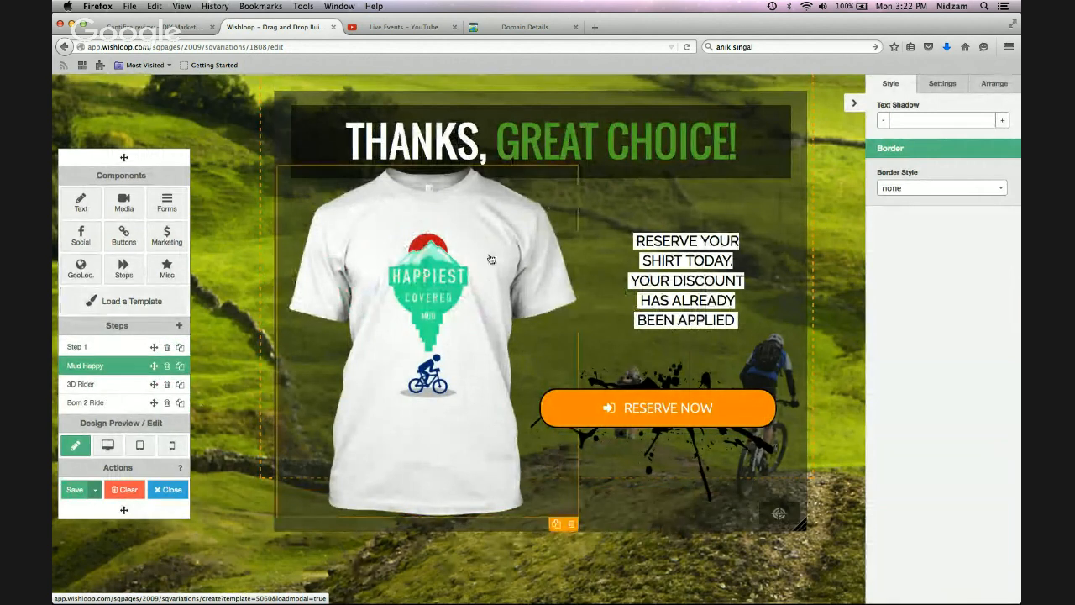
Step: Browse the template library and load the Discount template with the 40% OFF coupon into the page
click(122, 303)
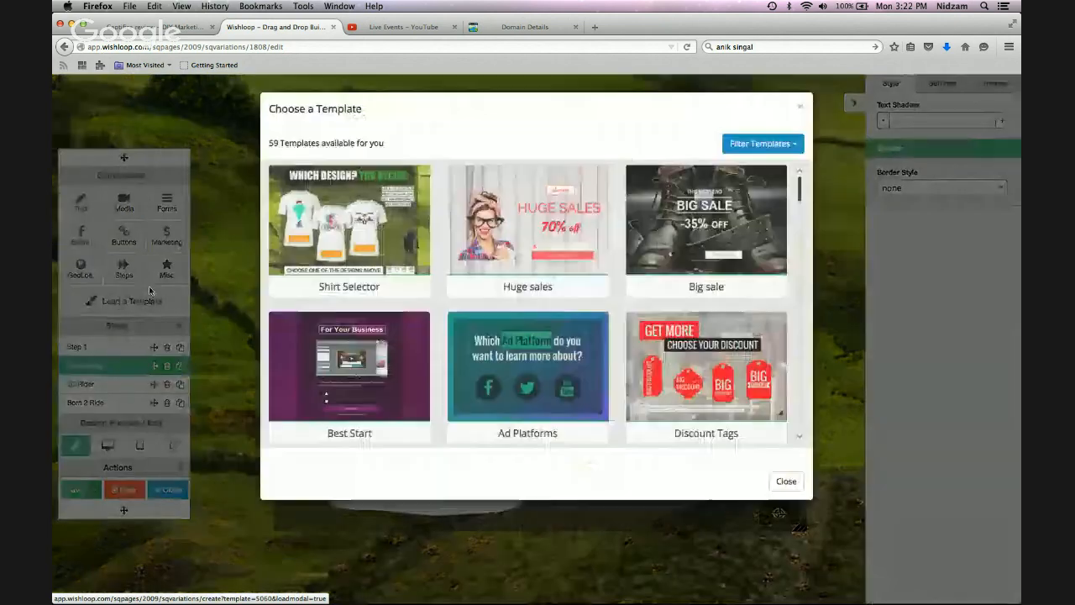
scroll(677, 251, down, 3)
scroll(677, 251, down, 6)
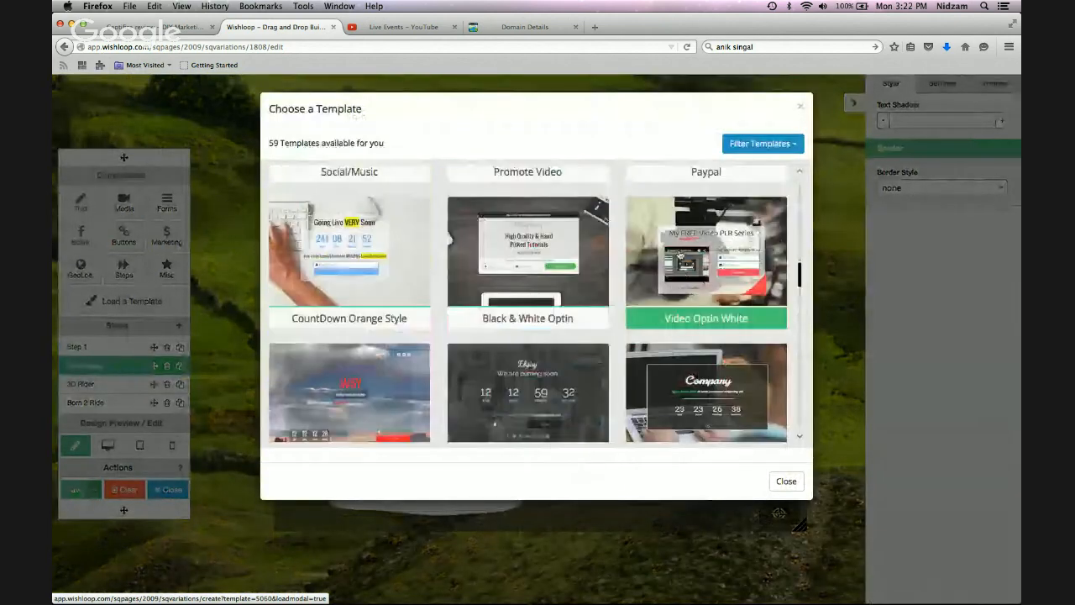
scroll(721, 270, up, 2)
scroll(721, 270, up, 10)
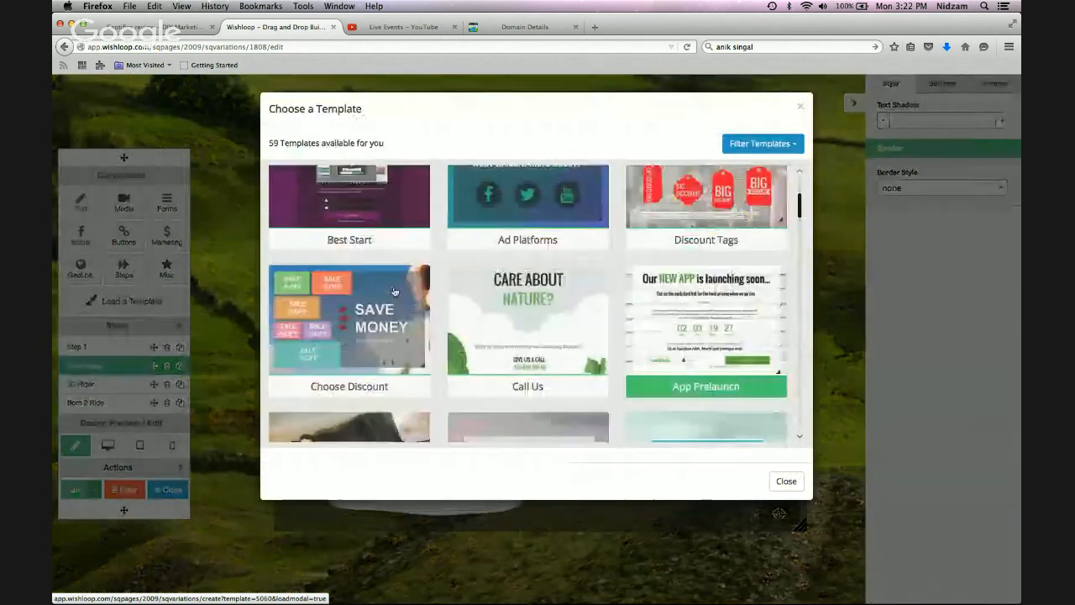
scroll(696, 278, down, 8)
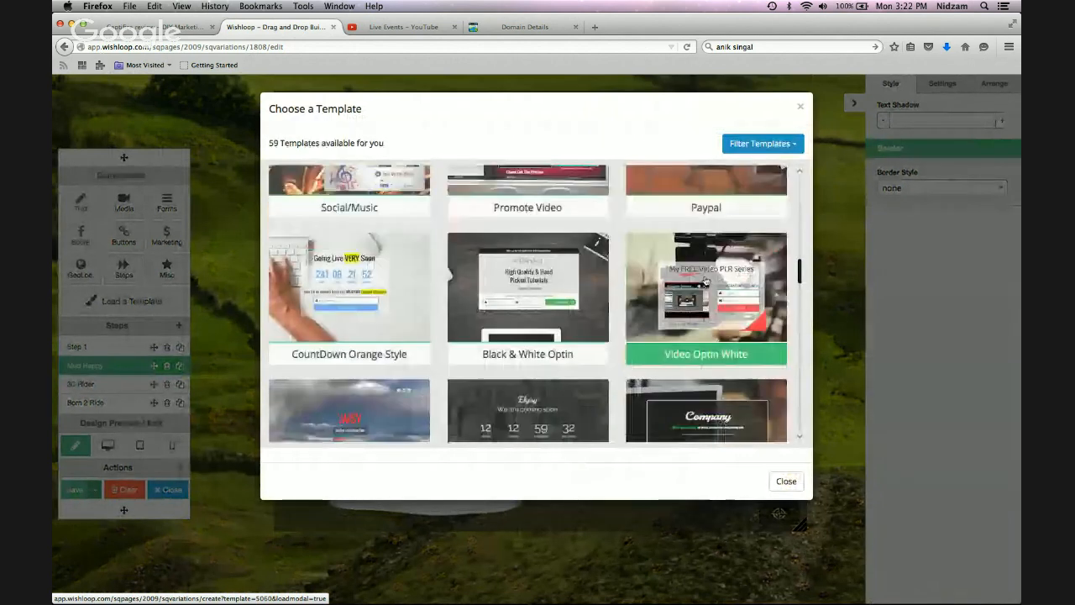
scroll(394, 264, up, 5)
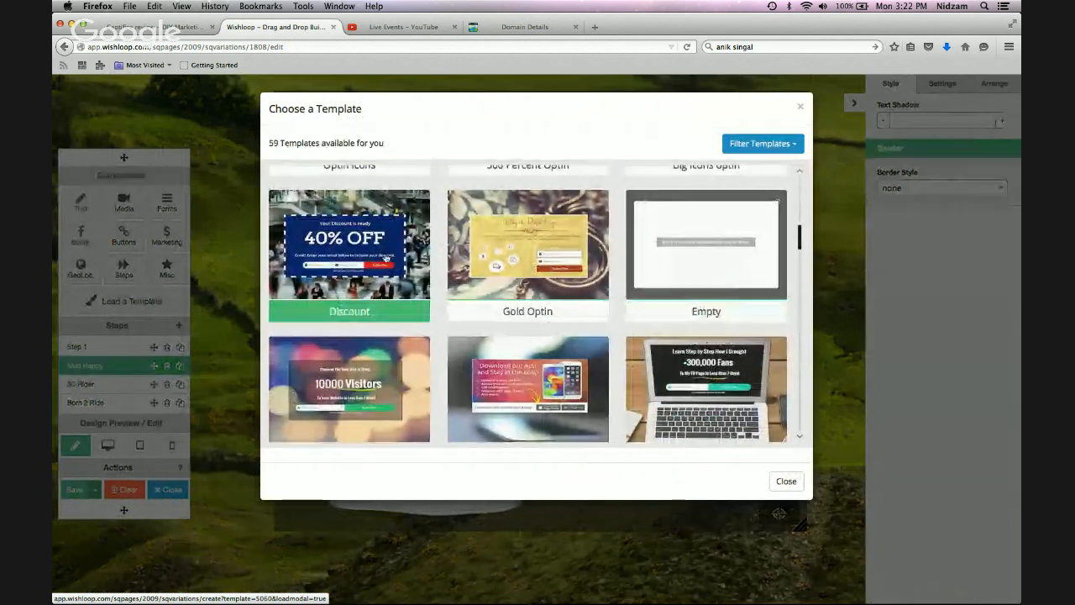
click(386, 281)
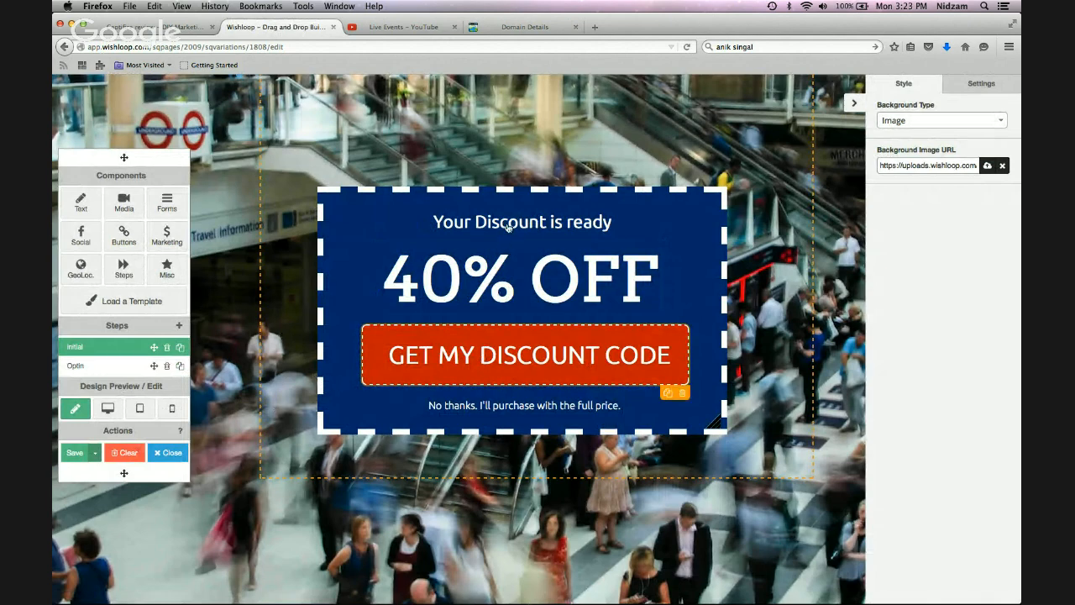
Step: Nudge the "40% OFF" headline slightly to the right, save the page and exit the editor
double_click(516, 277)
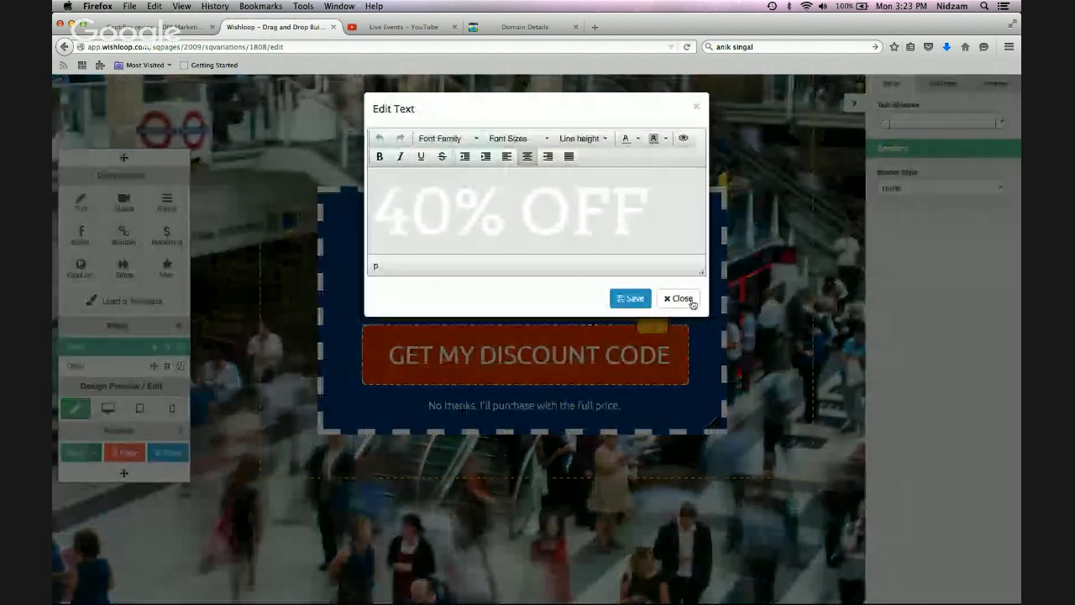
click(692, 299)
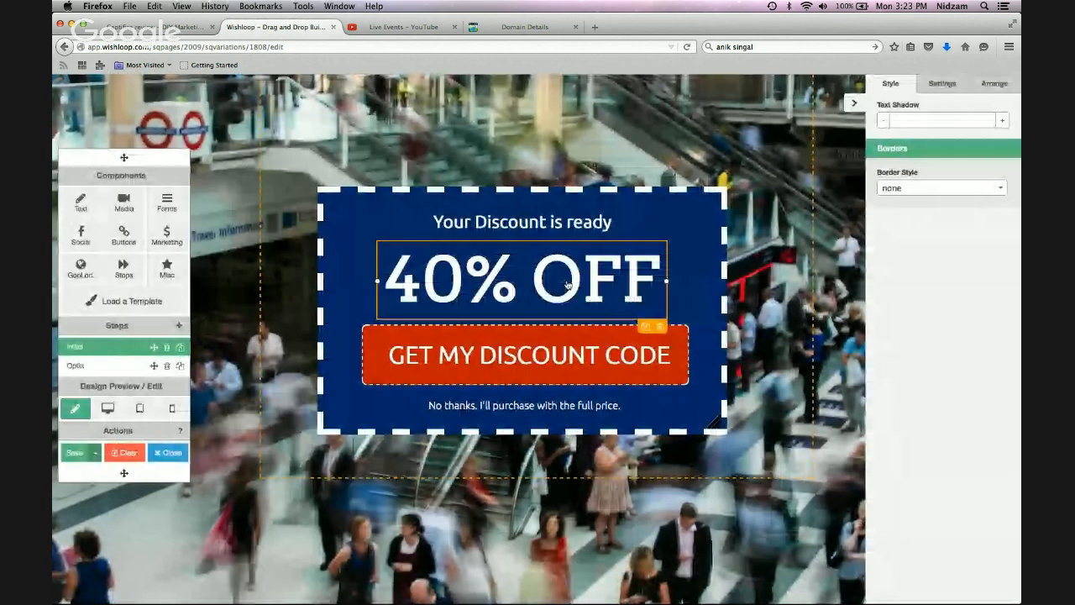
mouse_move(495, 296)
mouse_down()
mouse_move(479, 296)
mouse_move(501, 296)
mouse_up()
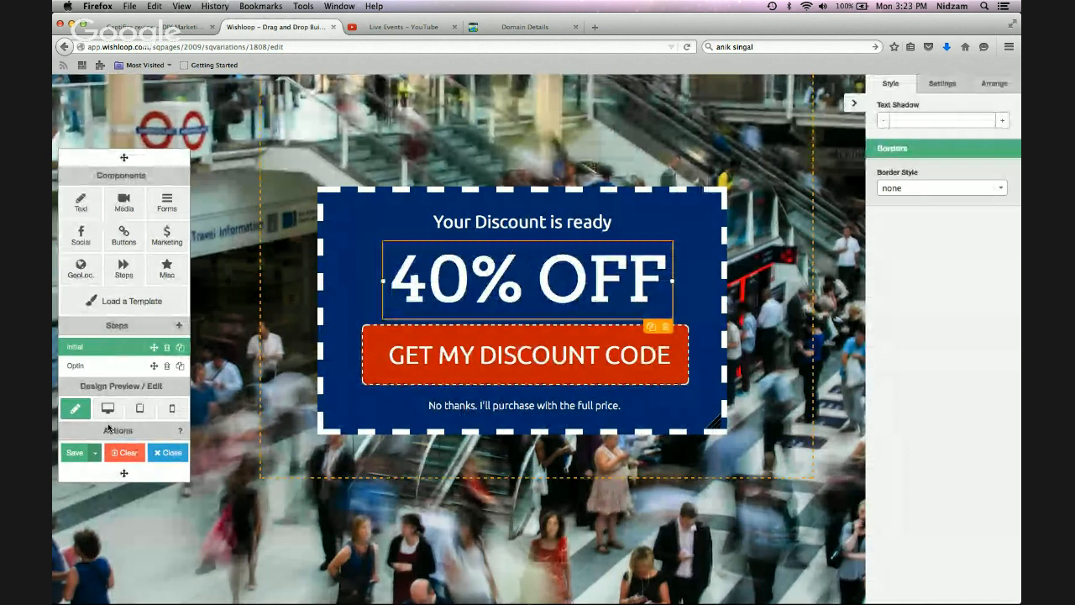
click(76, 454)
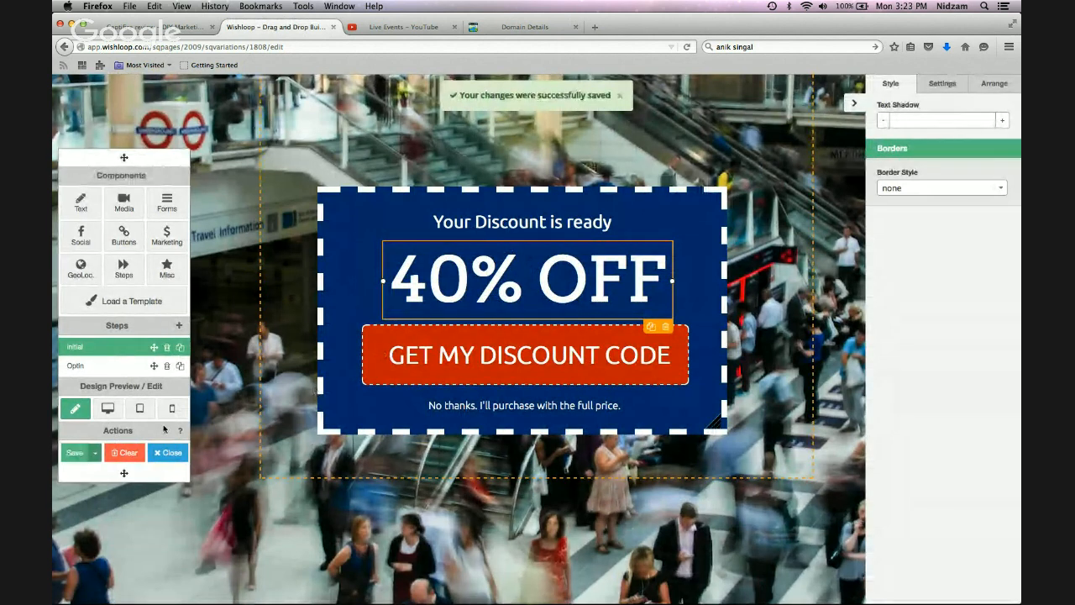
click(166, 455)
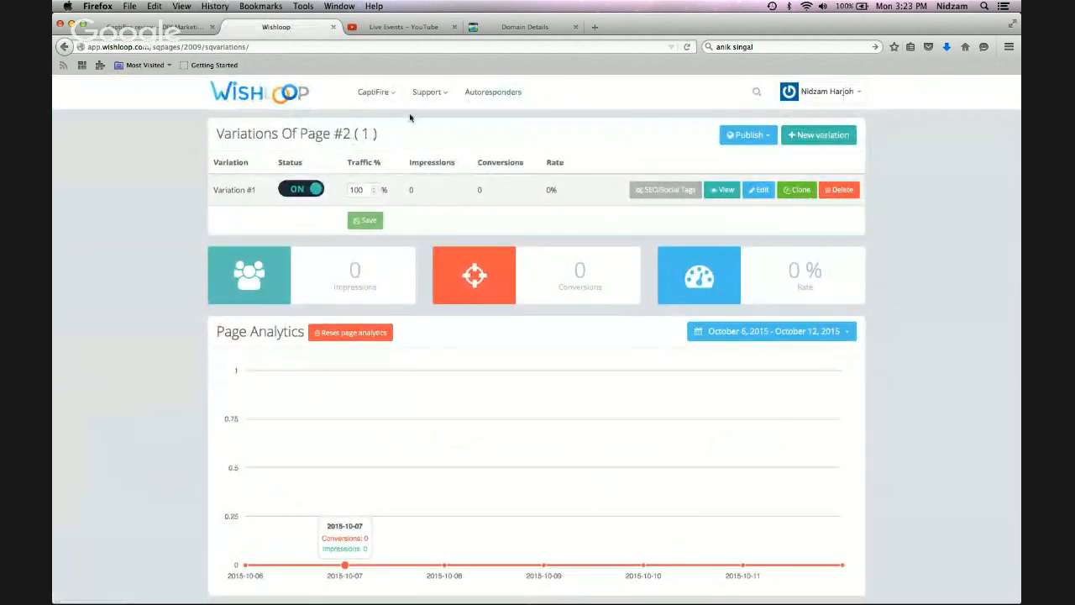
Step: From the CaptiFire page list, preview Page #2 live through to its discount email form and close the preview
click(376, 94)
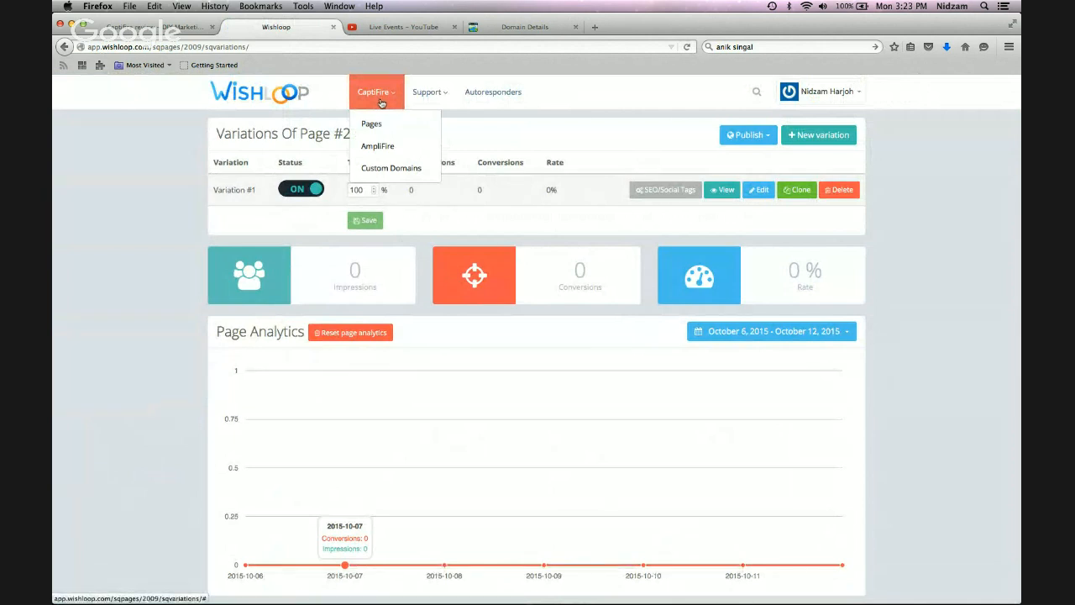
click(372, 124)
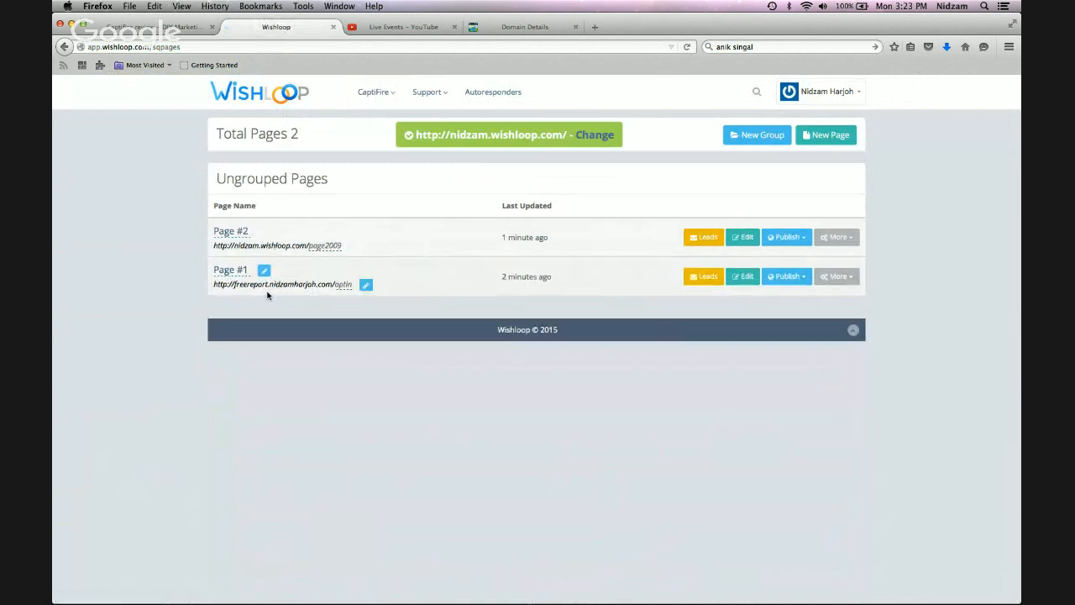
click(282, 247)
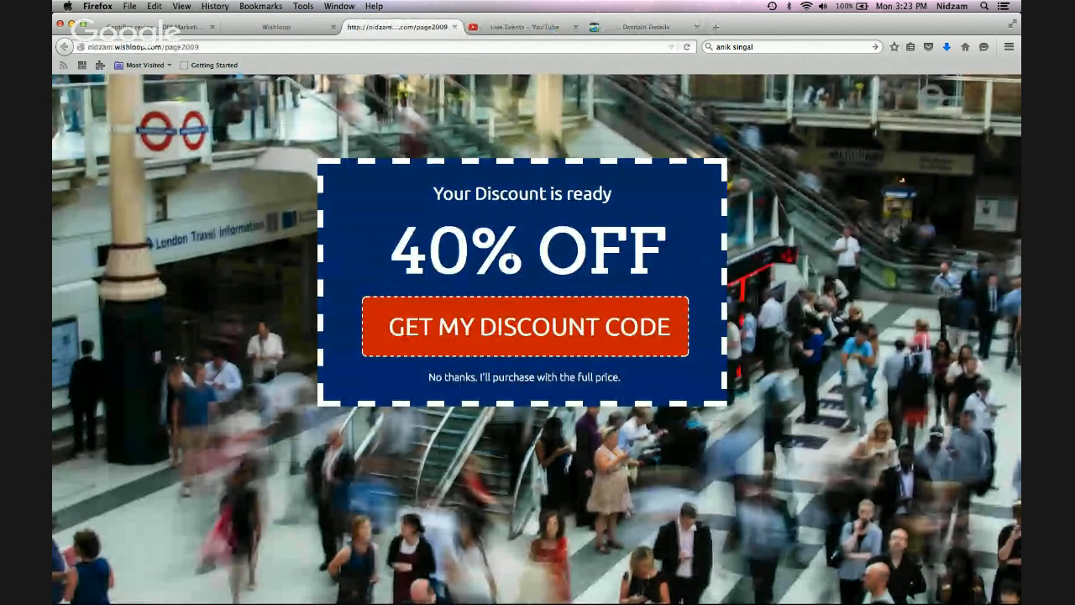
click(550, 324)
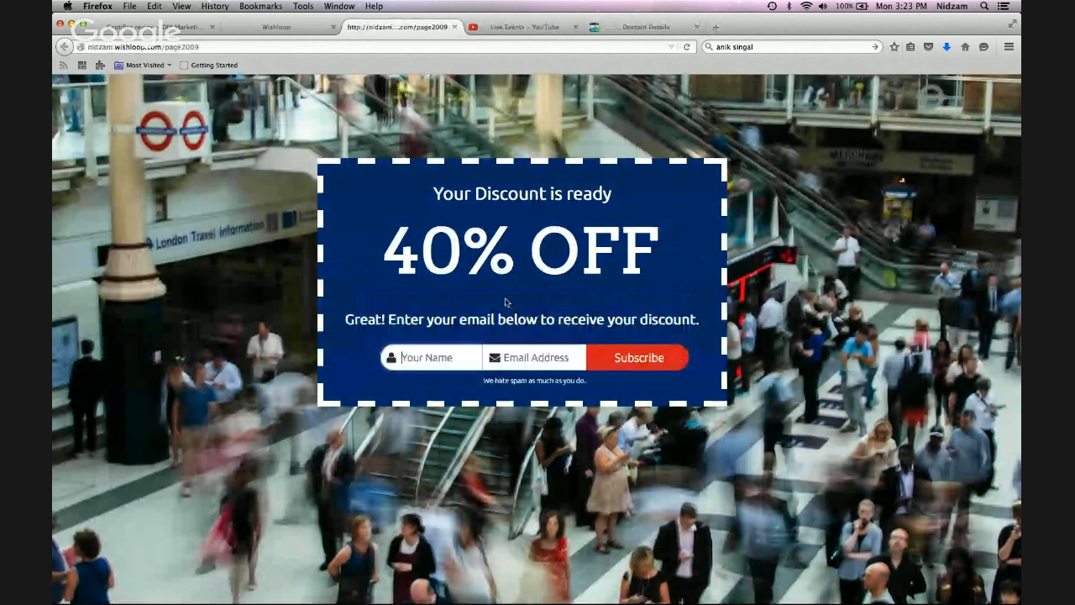
click(454, 27)
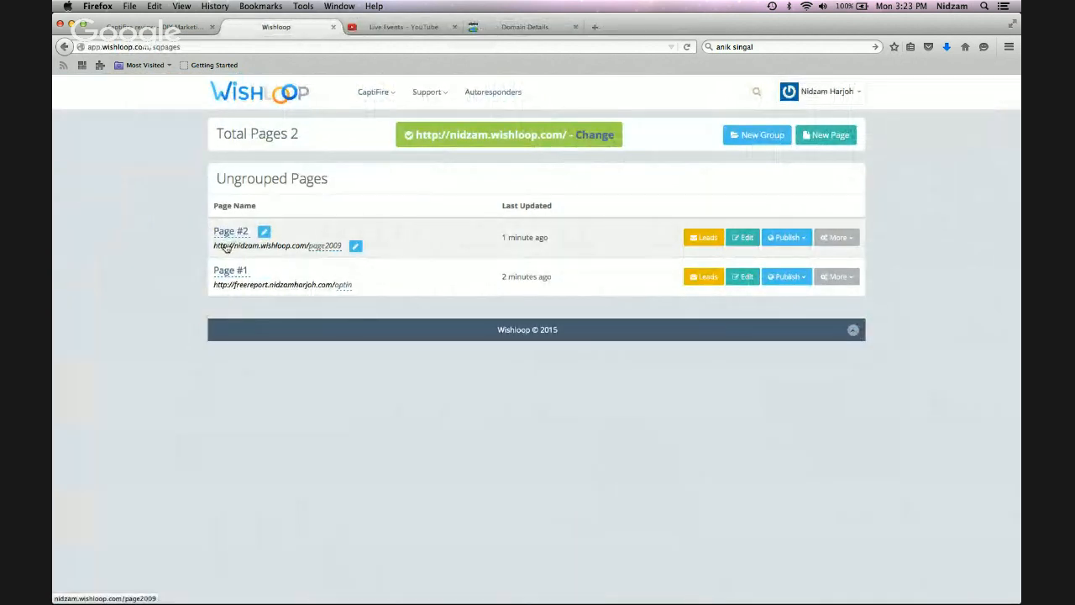
Step: Publish Page #2 to the www custom domain name and refresh the page list
click(802, 240)
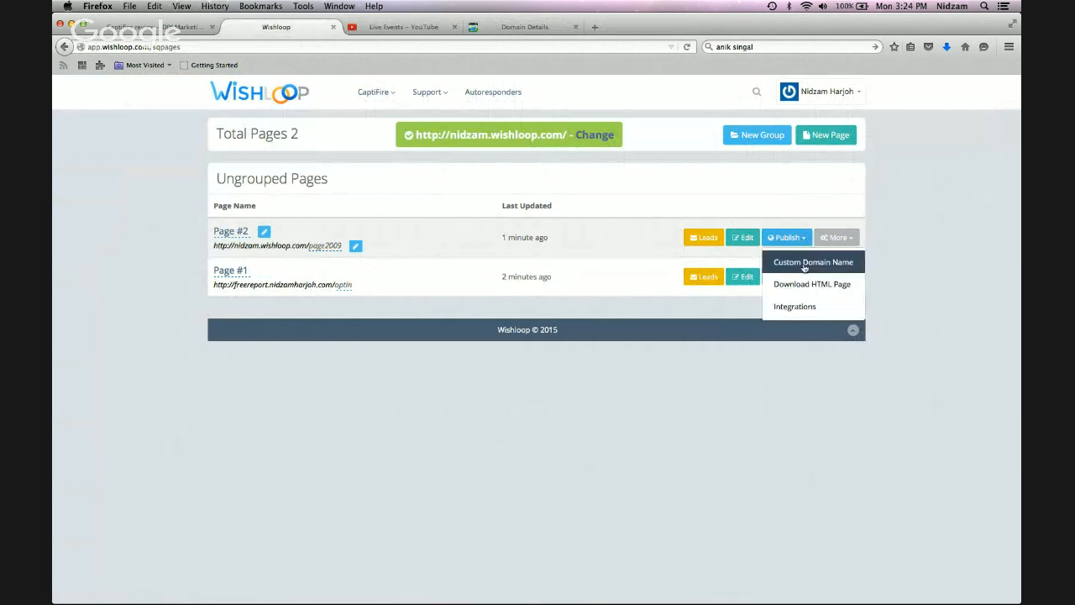
click(808, 262)
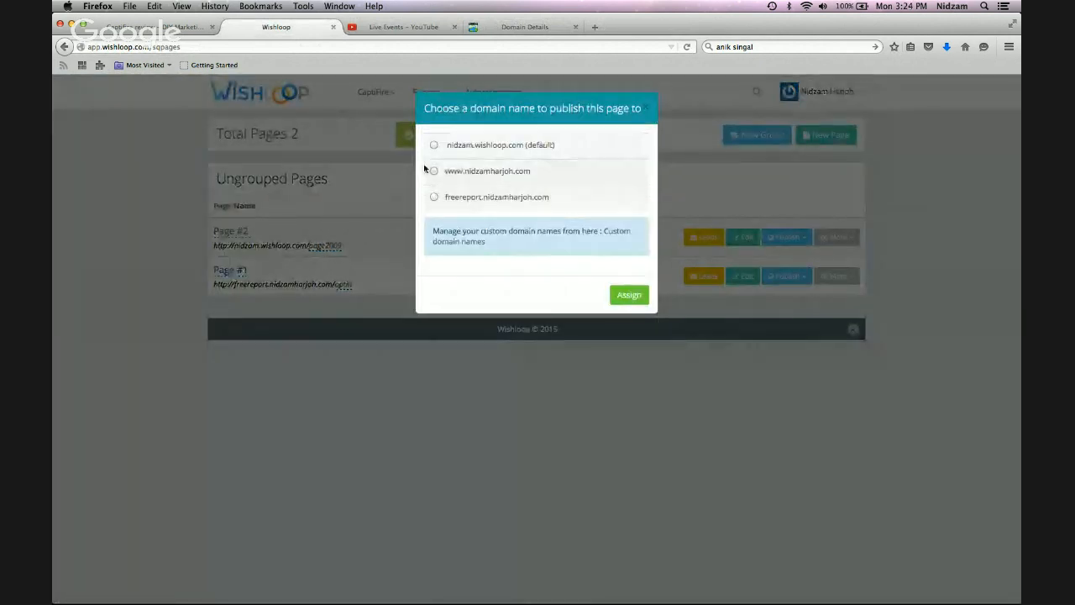
click(435, 172)
click(629, 297)
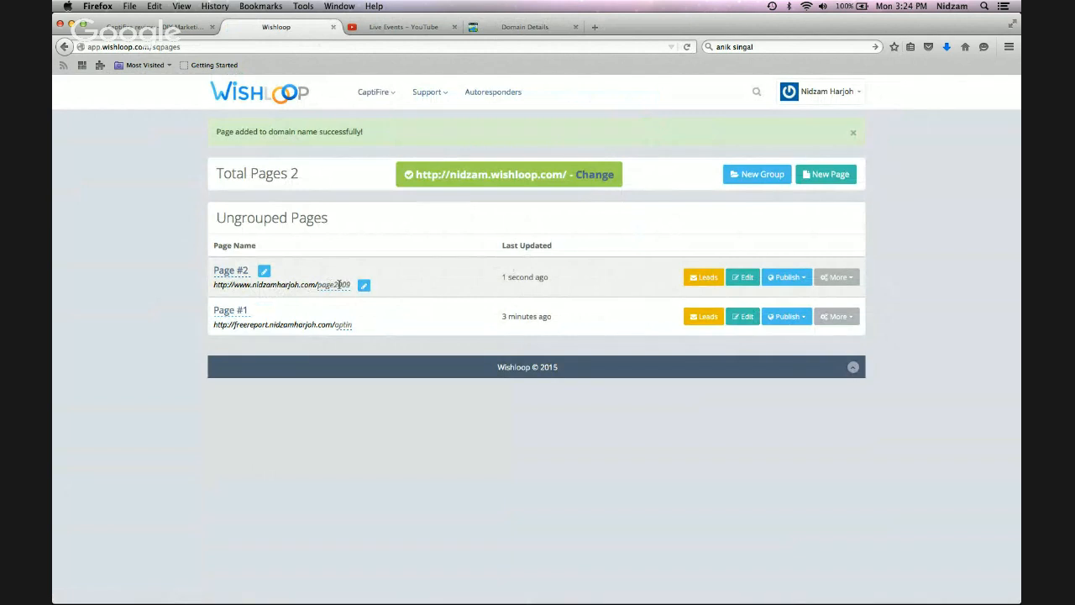
key(super+r)
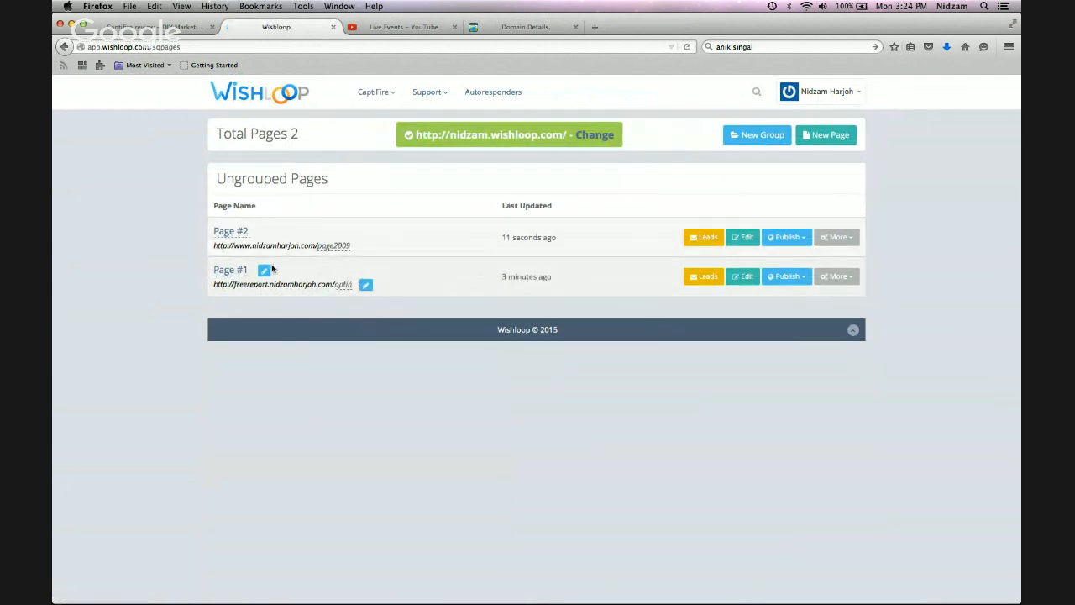
Step: Change the URL path of Page #2 to "discount"
click(336, 245)
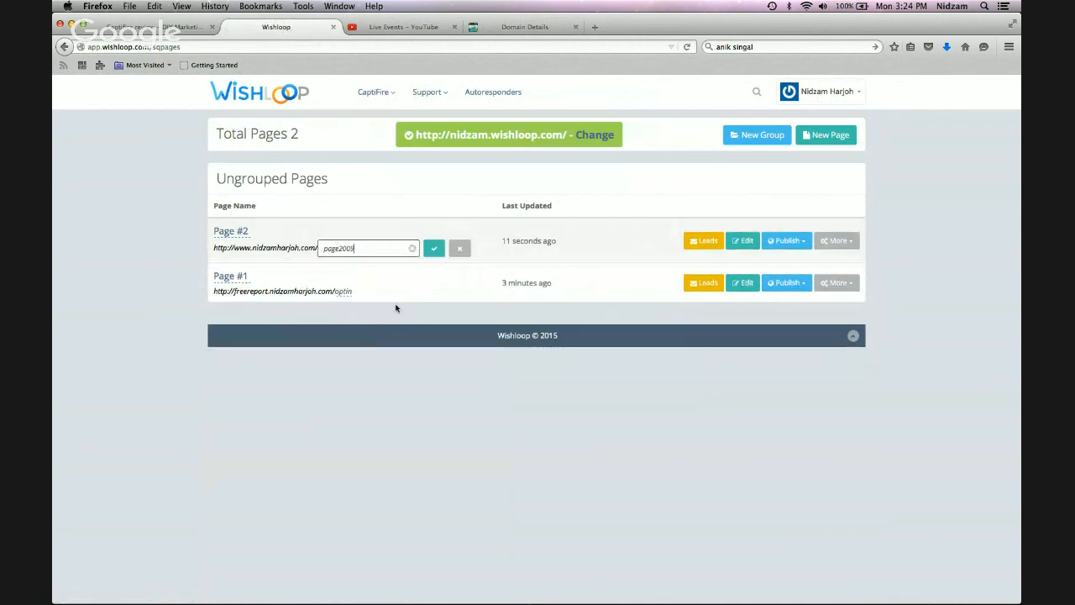
key(super+a)
text(discount)
click(433, 249)
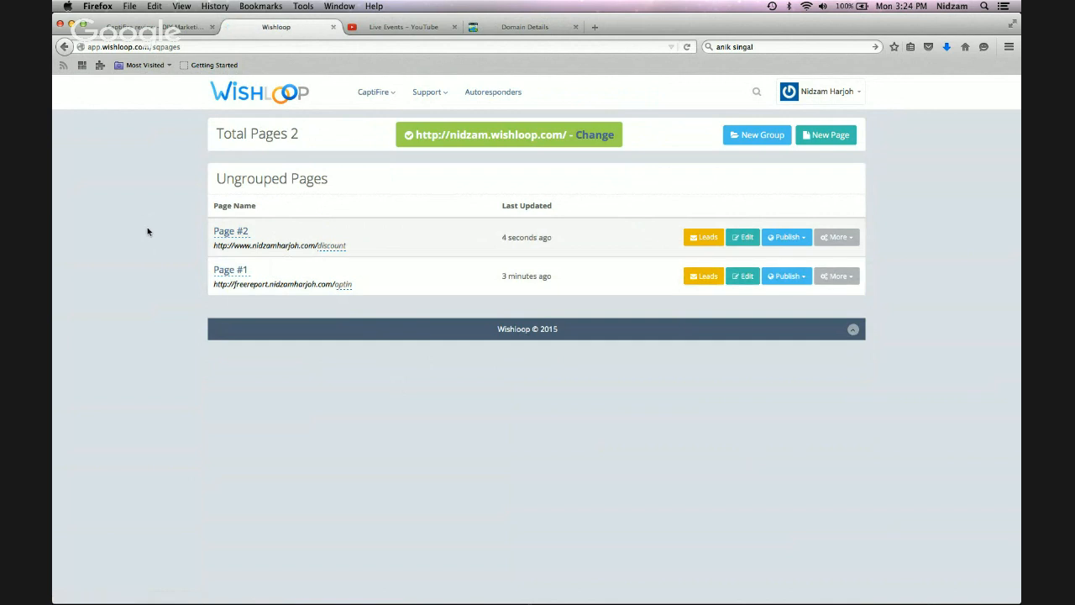
Step: Preview the live discount page on the www custom domain, advance to its email signup form, and close the preview
click(296, 246)
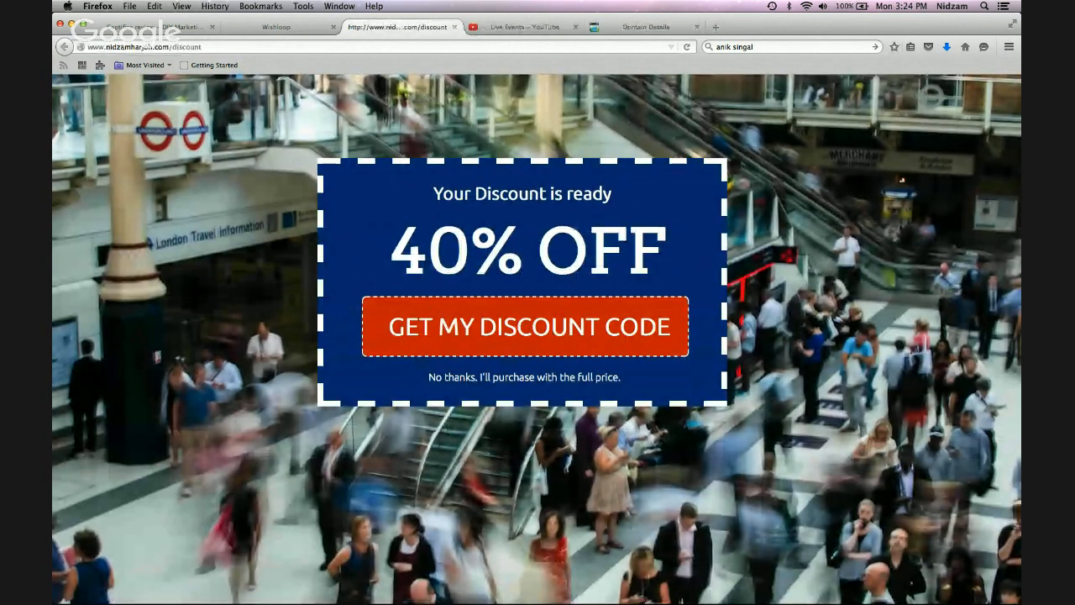
click(481, 335)
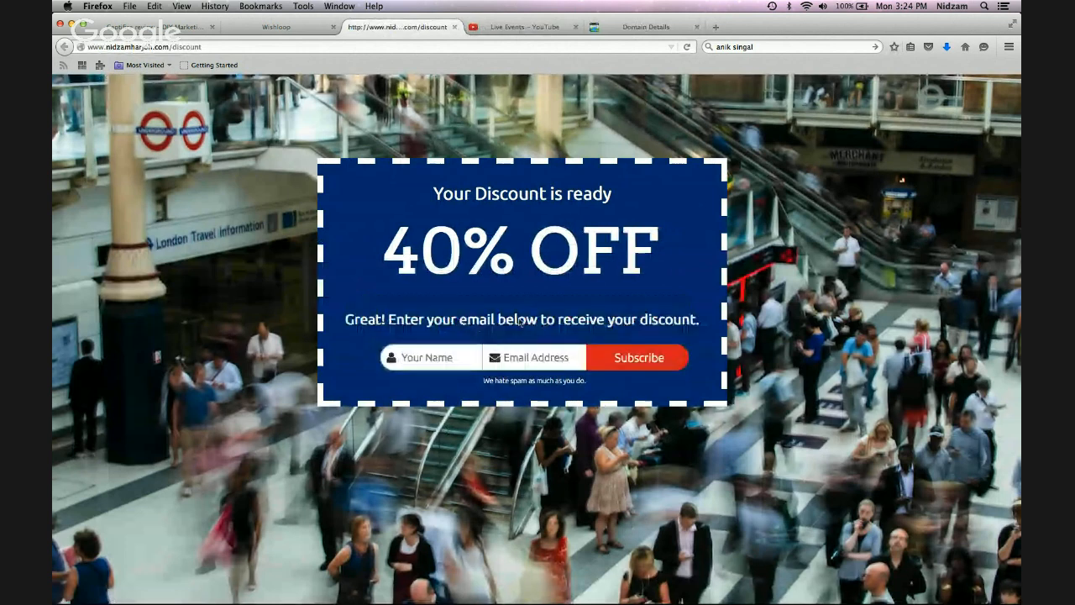
click(403, 360)
click(454, 26)
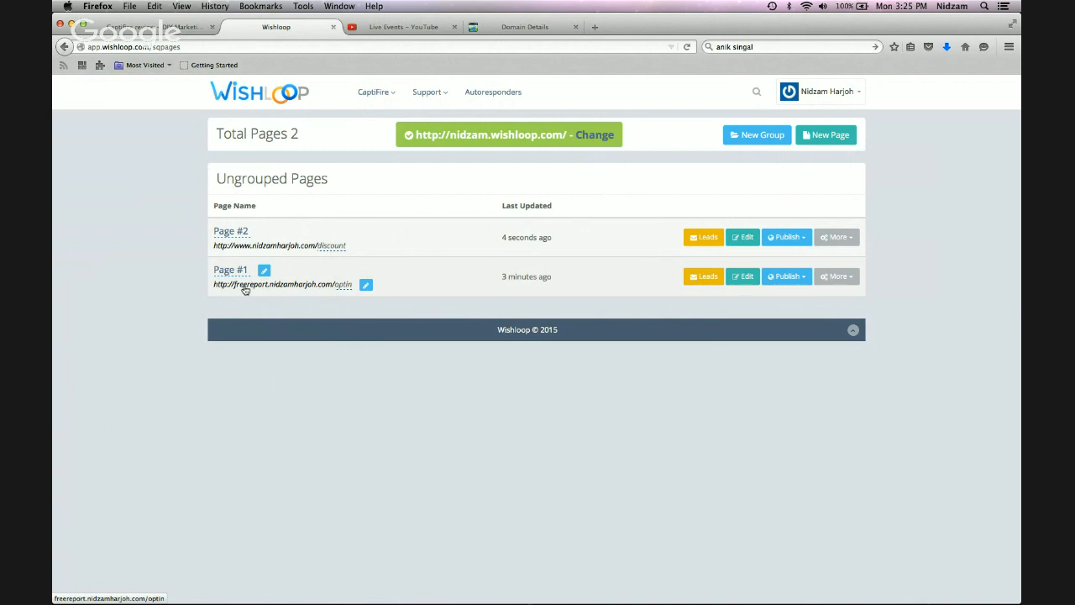
Step: Compare the A (Host) and CName records in GoDaddy's DNS zone file with the published page addresses in Wishloop
click(520, 28)
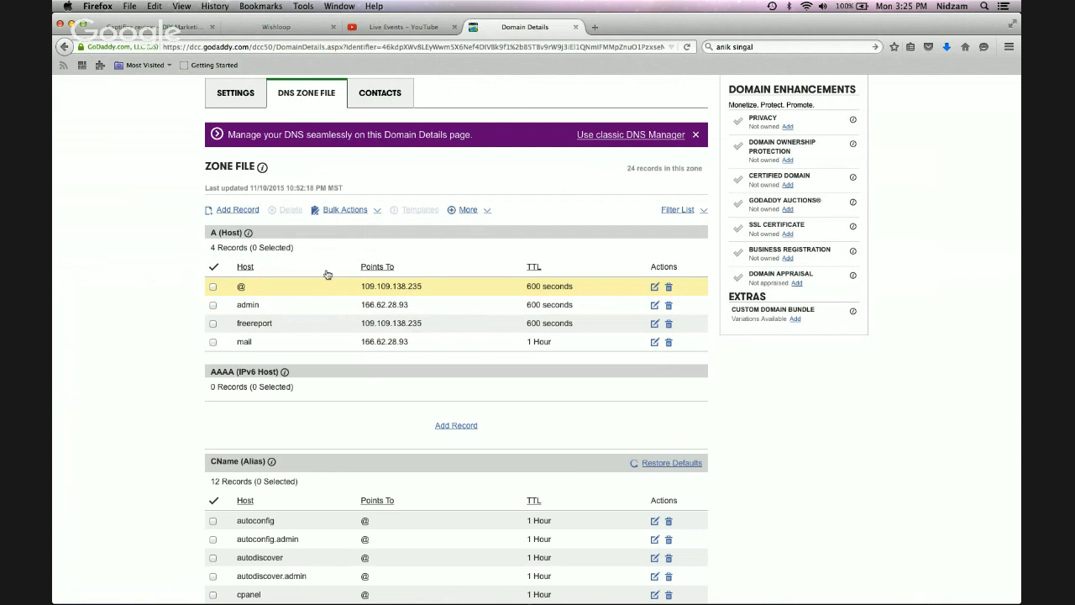
click(289, 28)
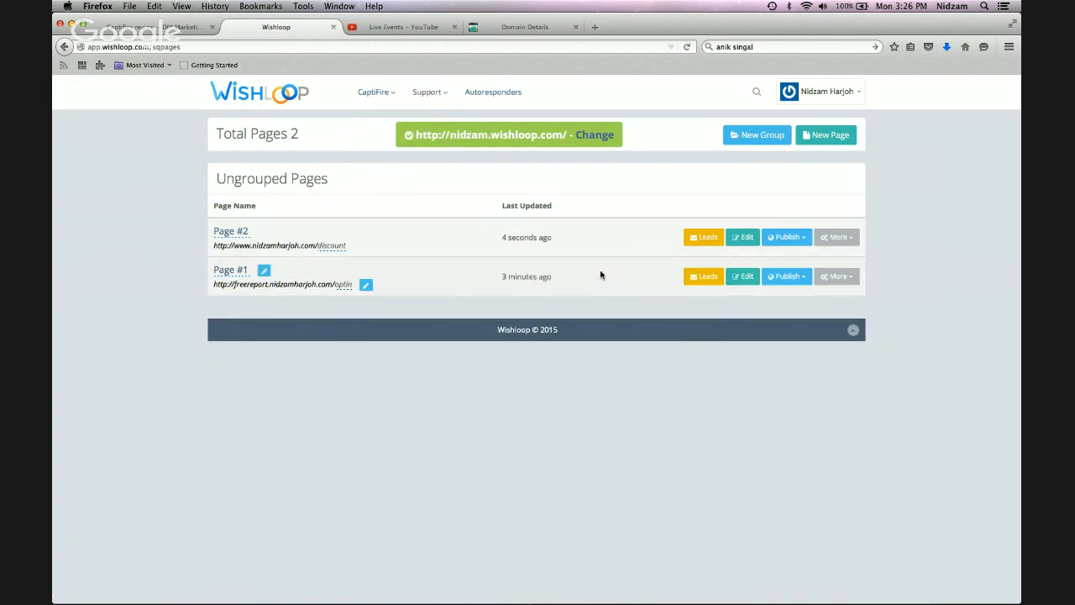
click(526, 27)
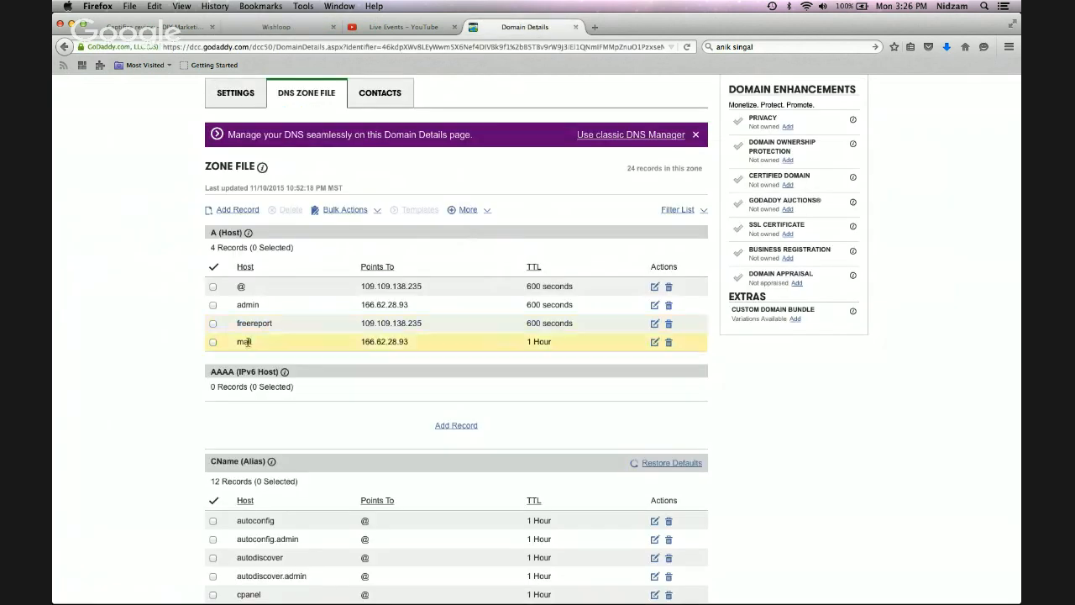
click(300, 27)
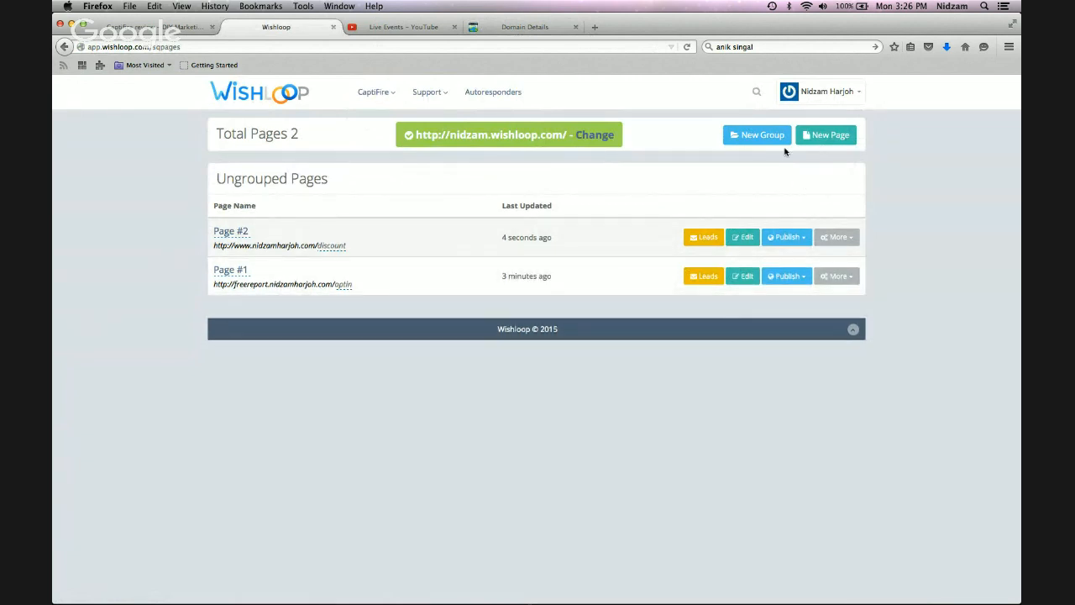
click(373, 92)
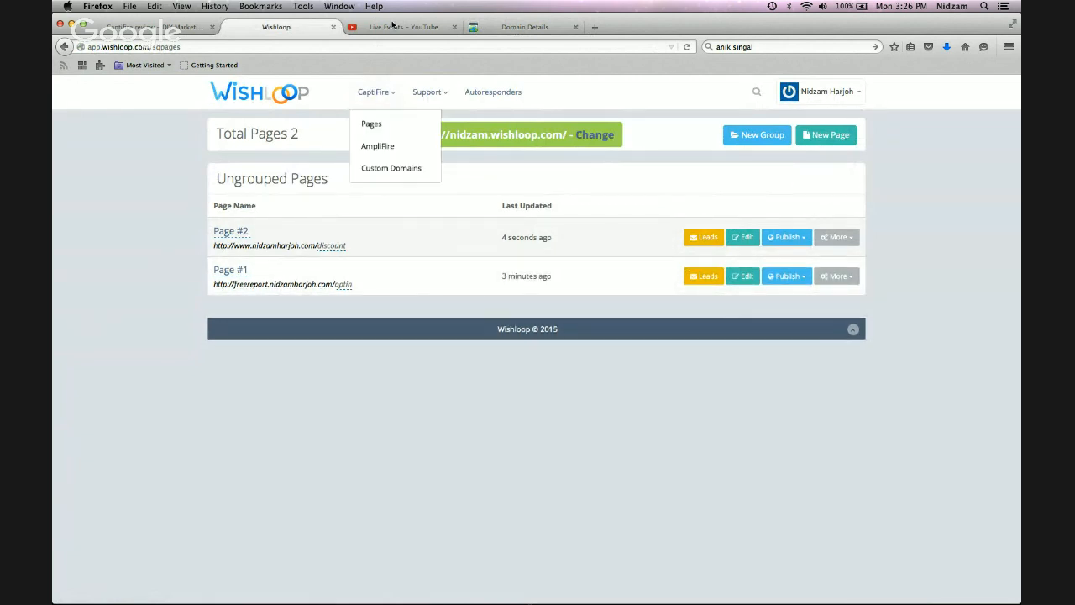
click(512, 30)
scroll(475, 272, down, 3)
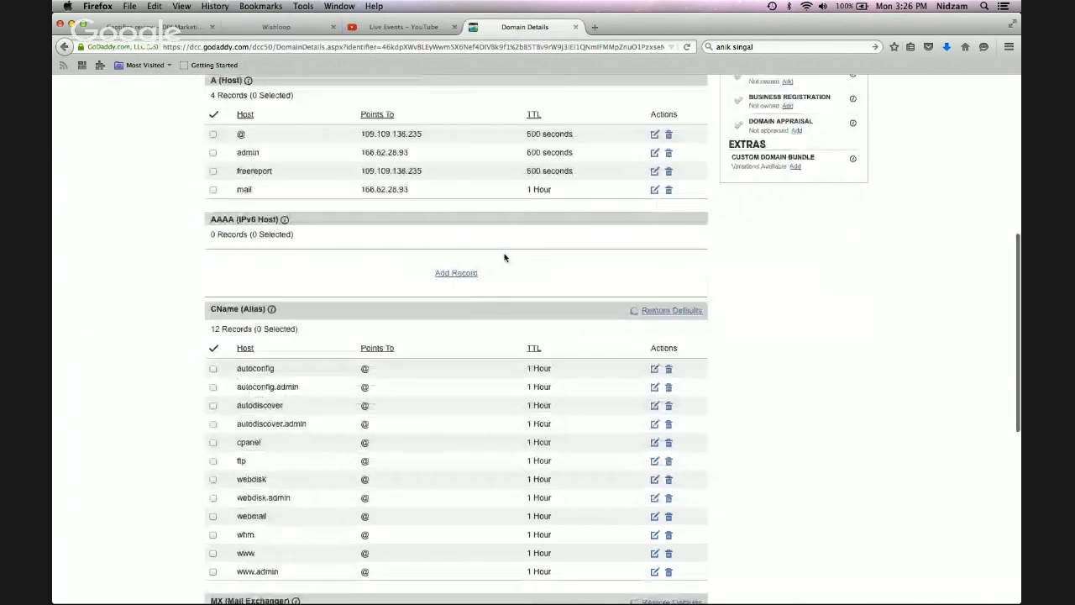
scroll(503, 262, up, 4)
scroll(503, 262, up, 3)
click(276, 27)
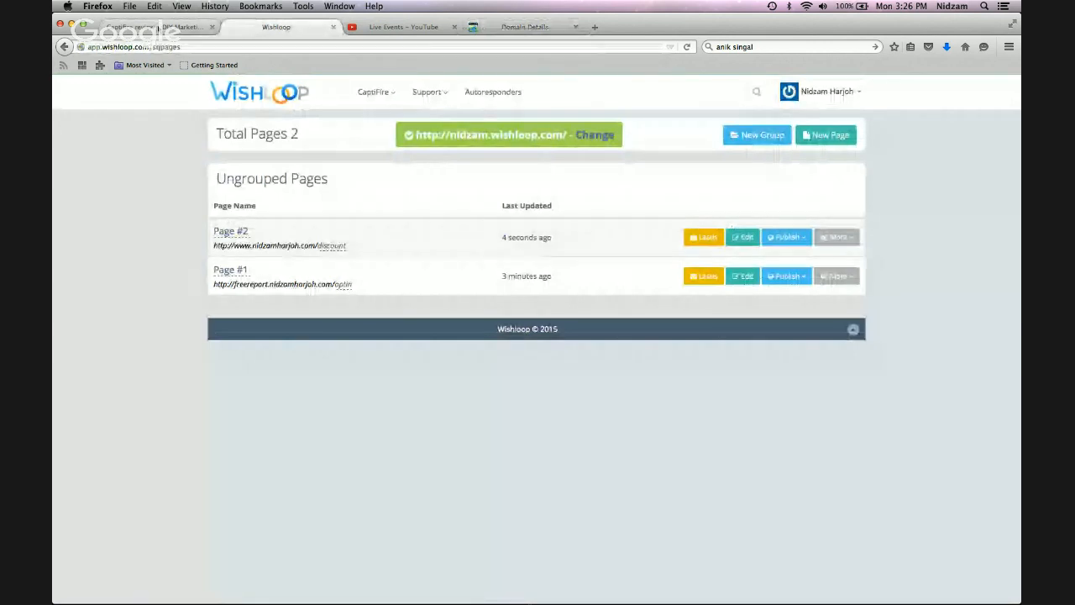
Step: Switch to the Captifire review article and look over its video, product description and bonuses section
click(157, 28)
scroll(931, 372, down, 5)
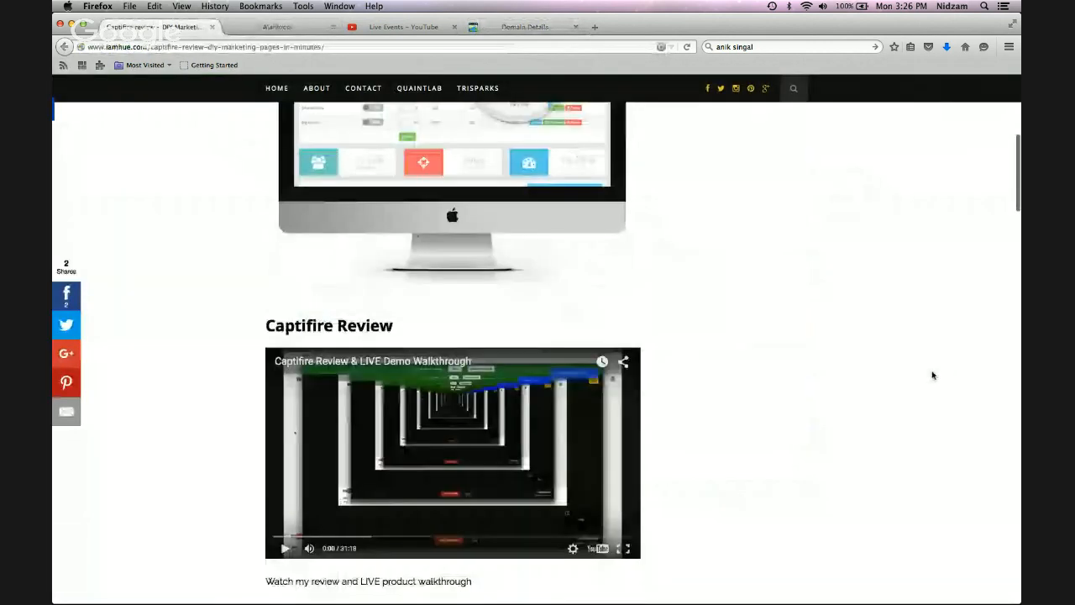
scroll(931, 372, down, 5)
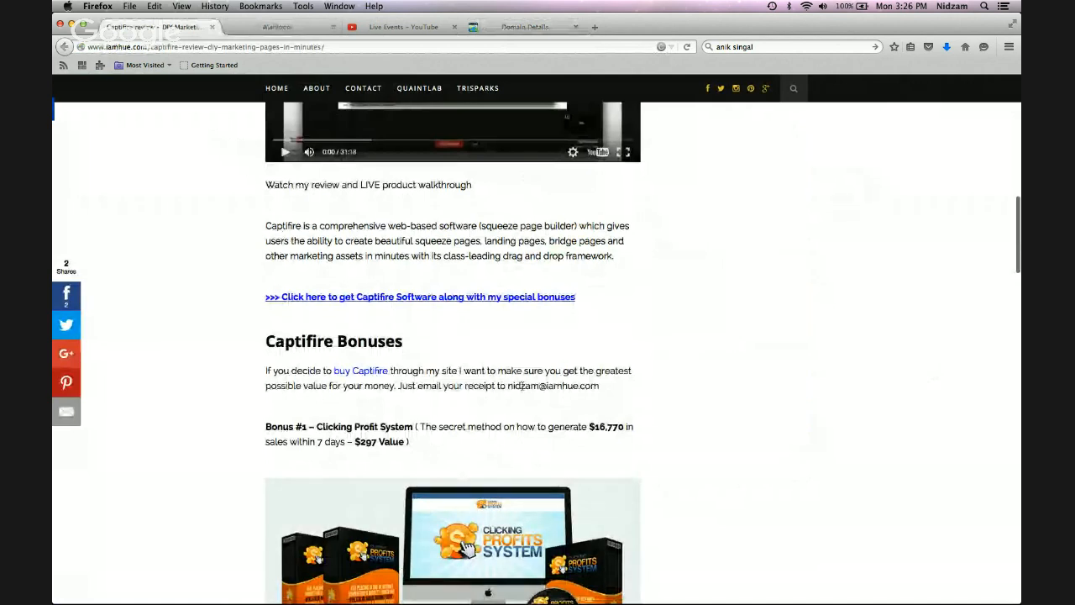
scroll(850, 343, up, 2)
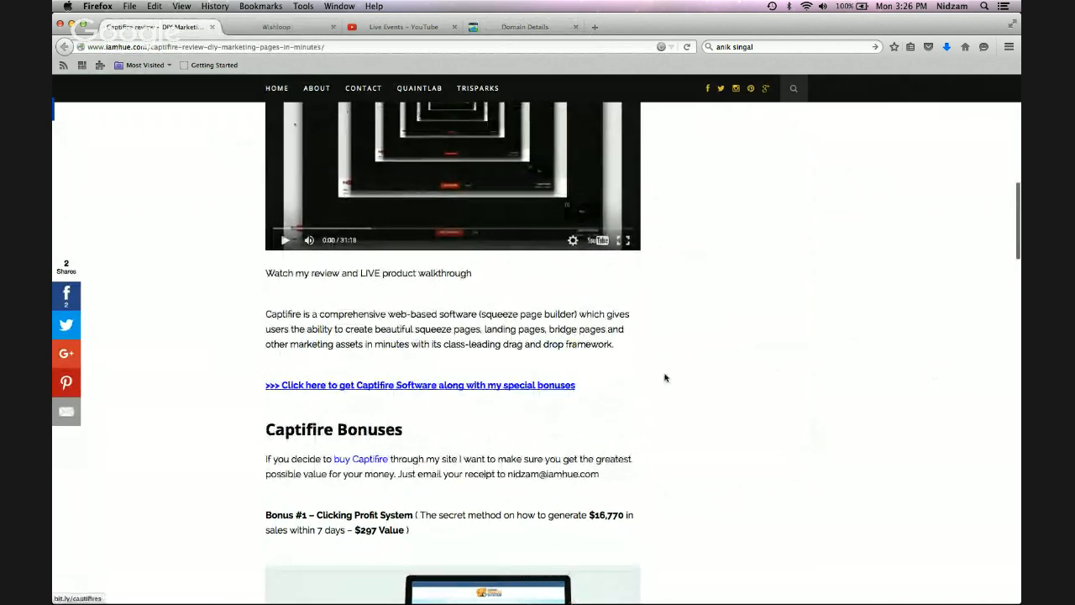
Step: Look through the Captifire review article from its header through bonuses #1 to #5 and down to the Free Report banner
scroll(703, 353, up, 1)
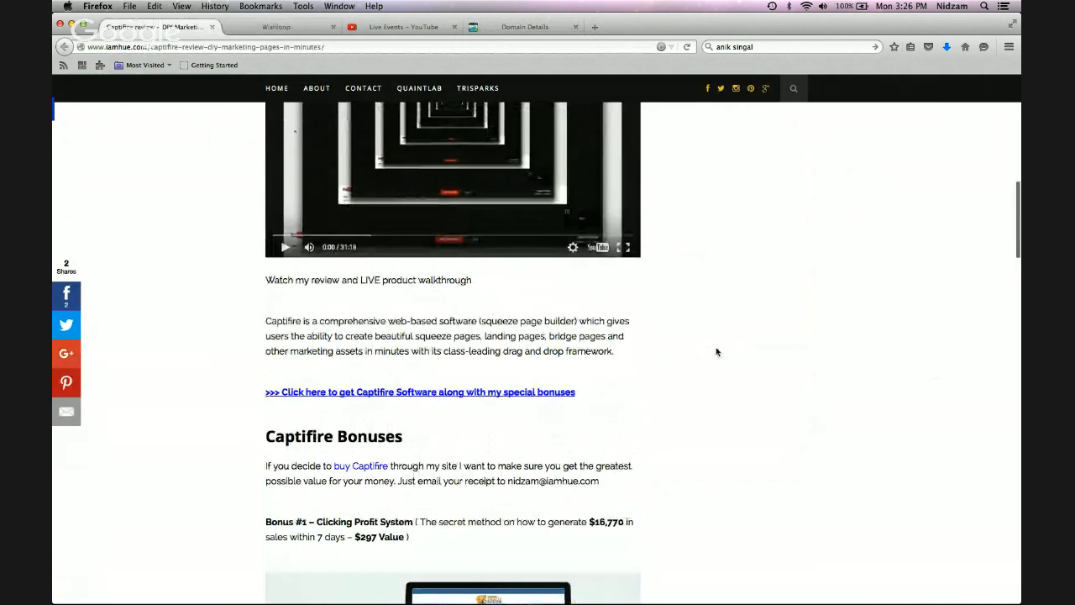
scroll(764, 346, down, 4)
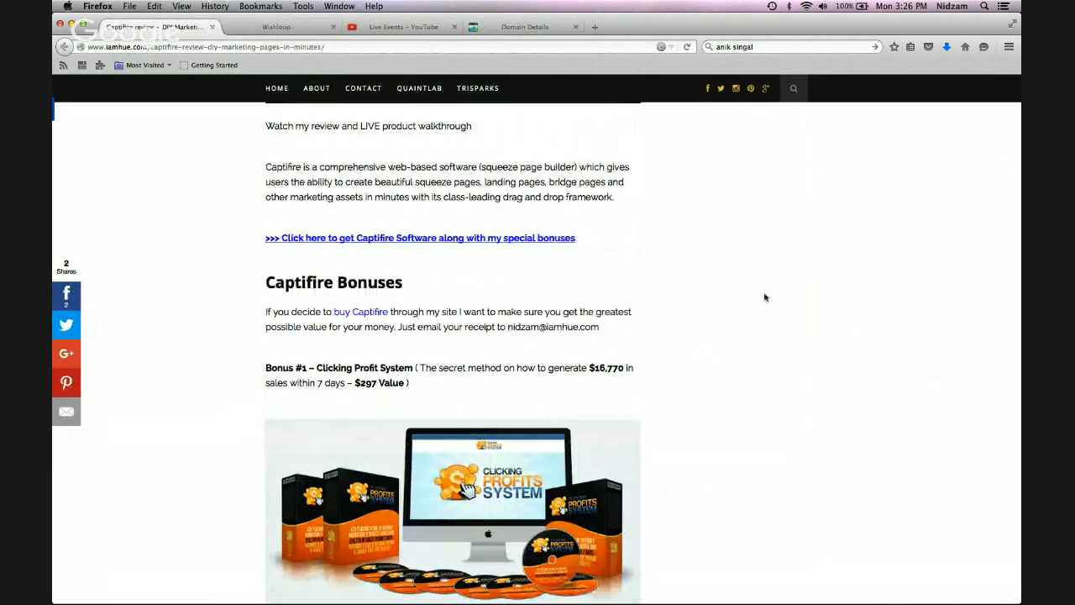
scroll(771, 298, down, 5)
scroll(770, 299, down, 5)
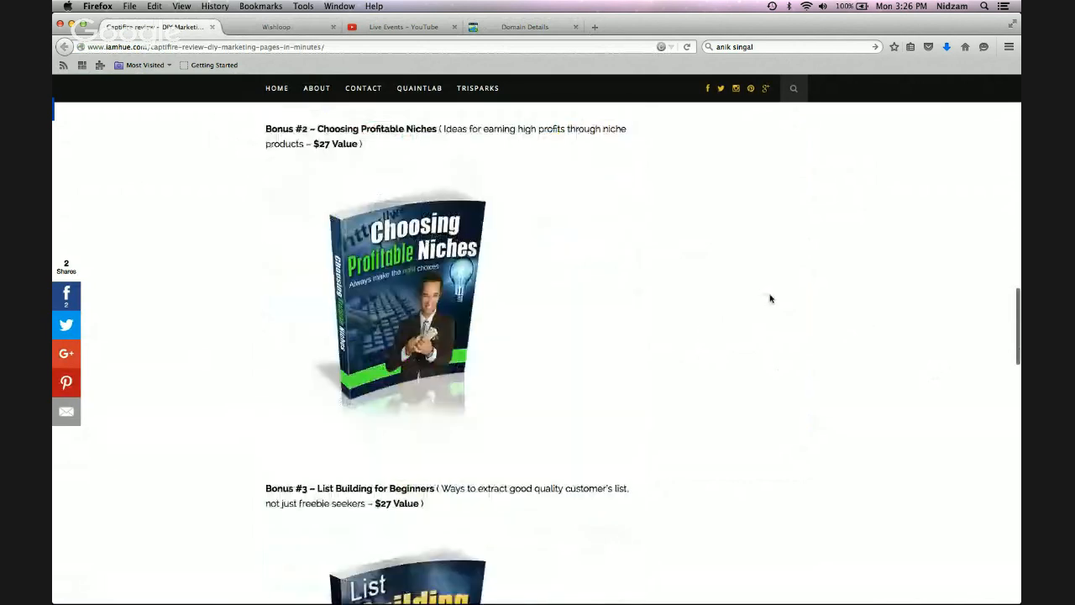
scroll(770, 298, down, 2)
scroll(770, 298, up, 10)
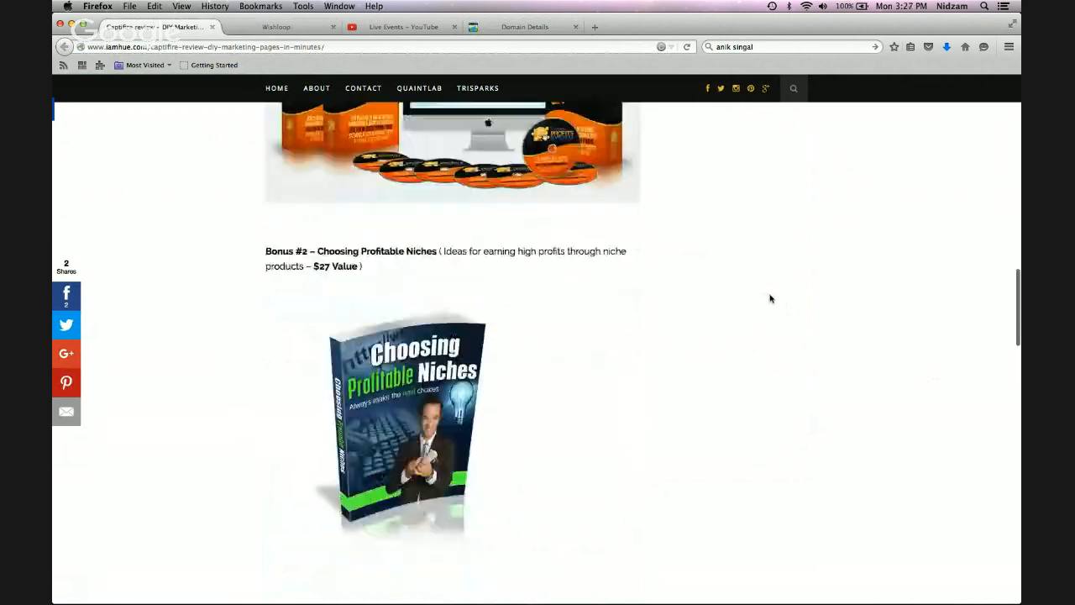
scroll(770, 298, up, 6)
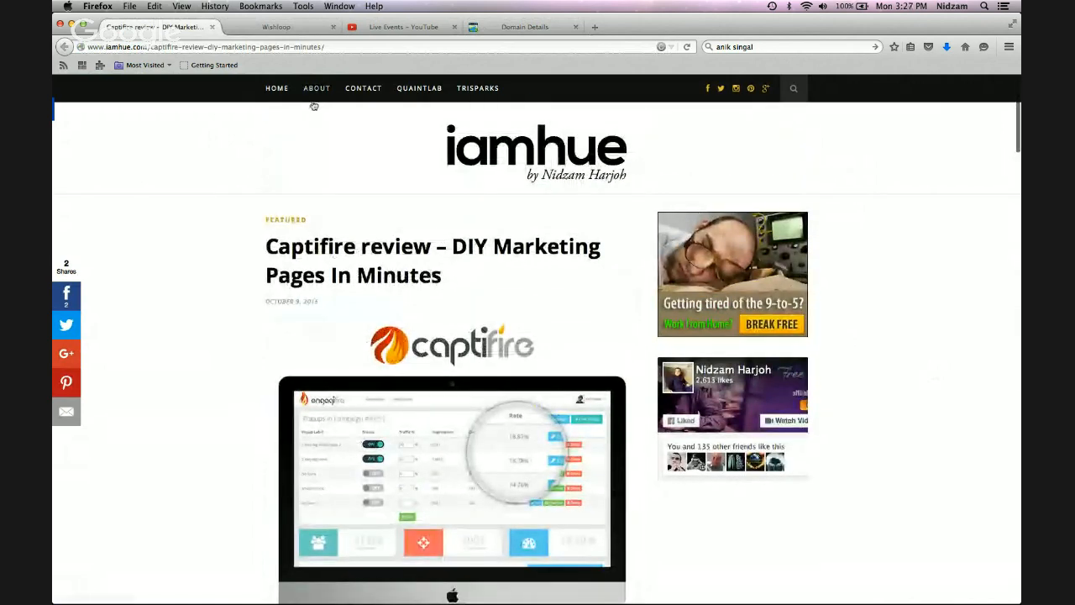
scroll(909, 319, down, 9)
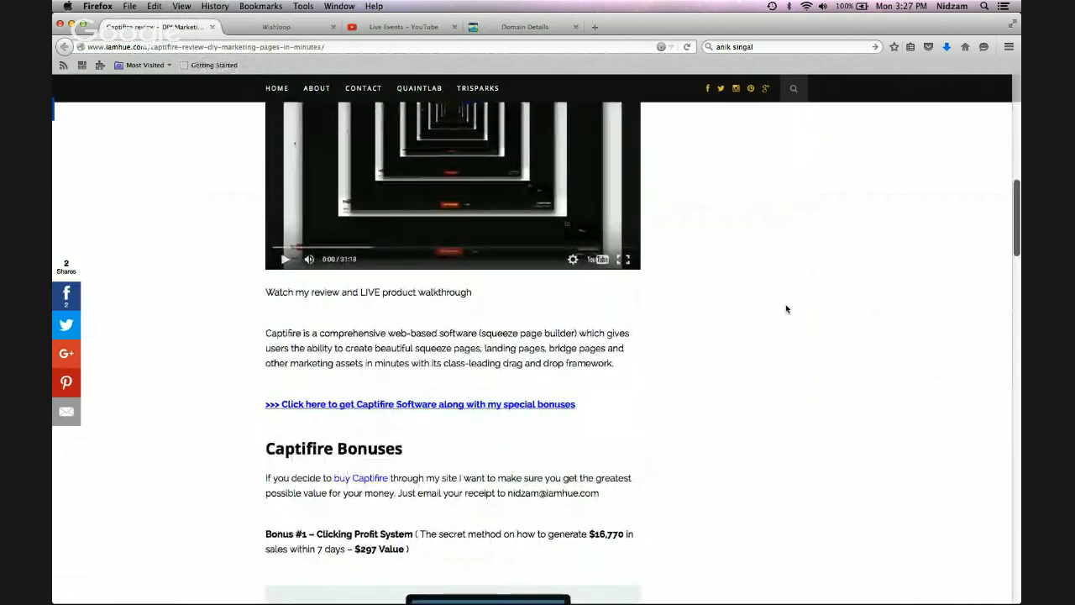
scroll(786, 309, down, 5)
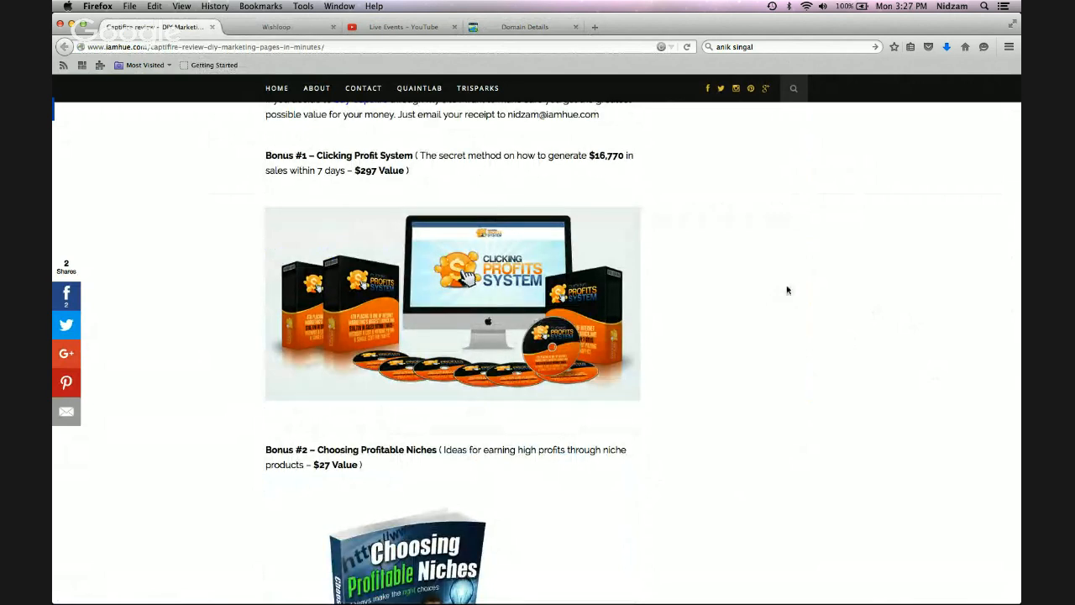
scroll(787, 290, down, 2)
scroll(796, 297, down, 15)
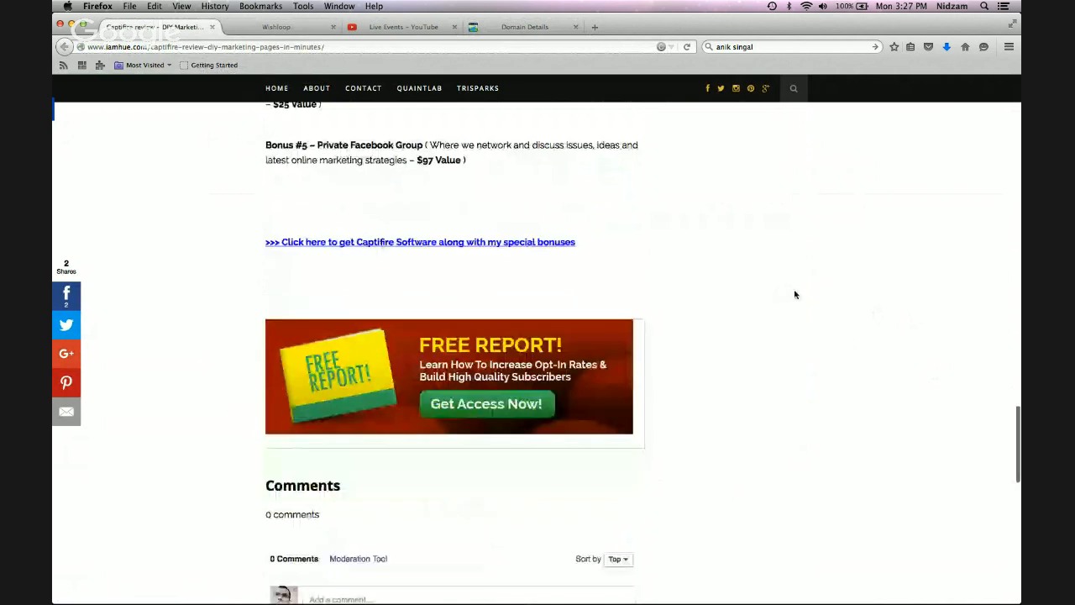
scroll(795, 294, down, 1)
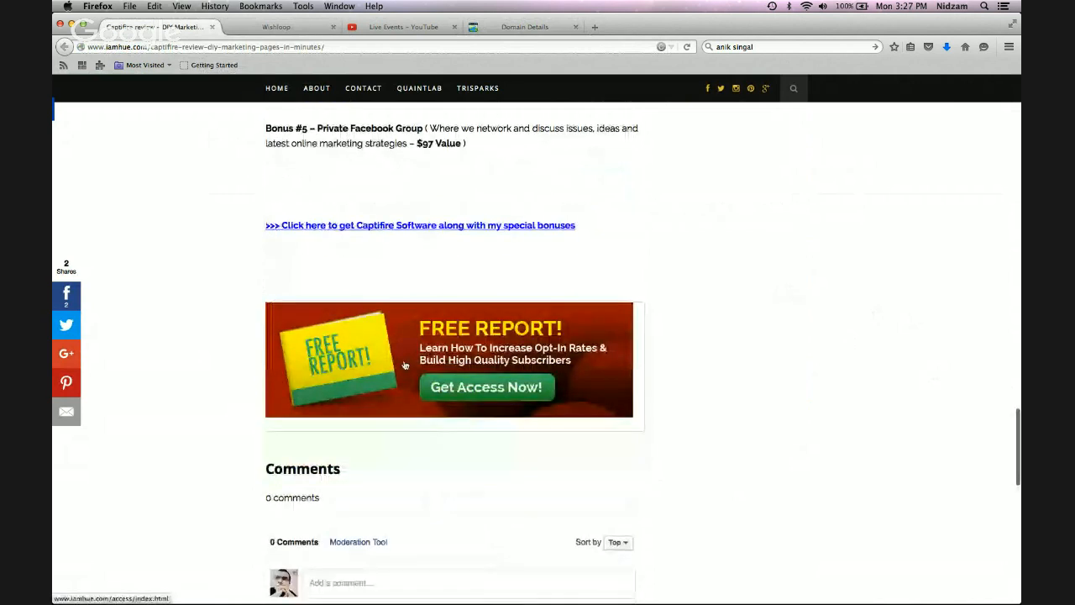
Step: Open the Free Report opt-in page from the article's banner and place the cursor in its email field
click(483, 351)
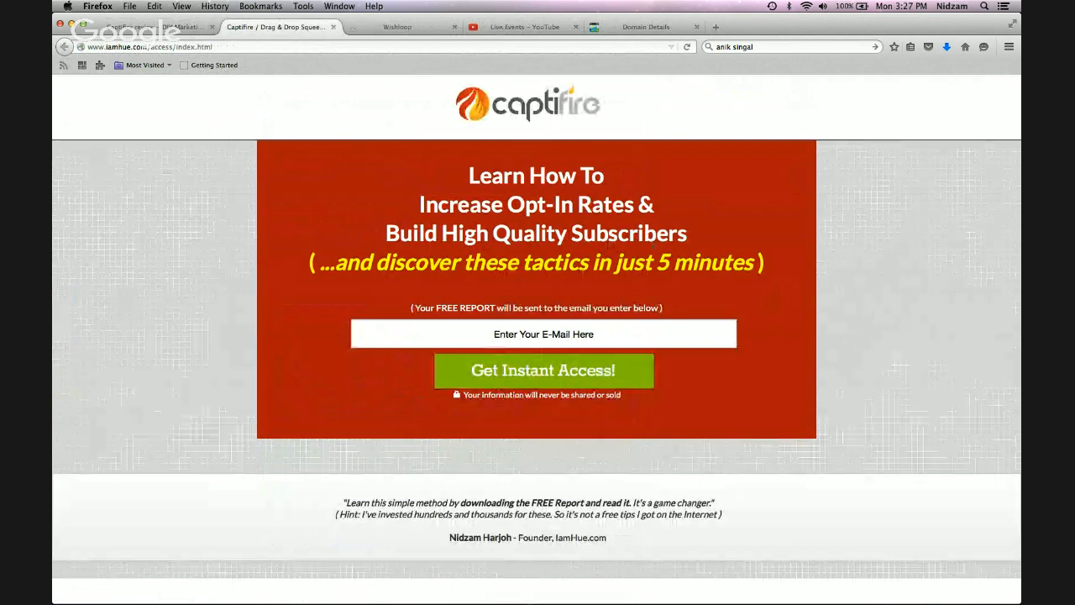
click(569, 336)
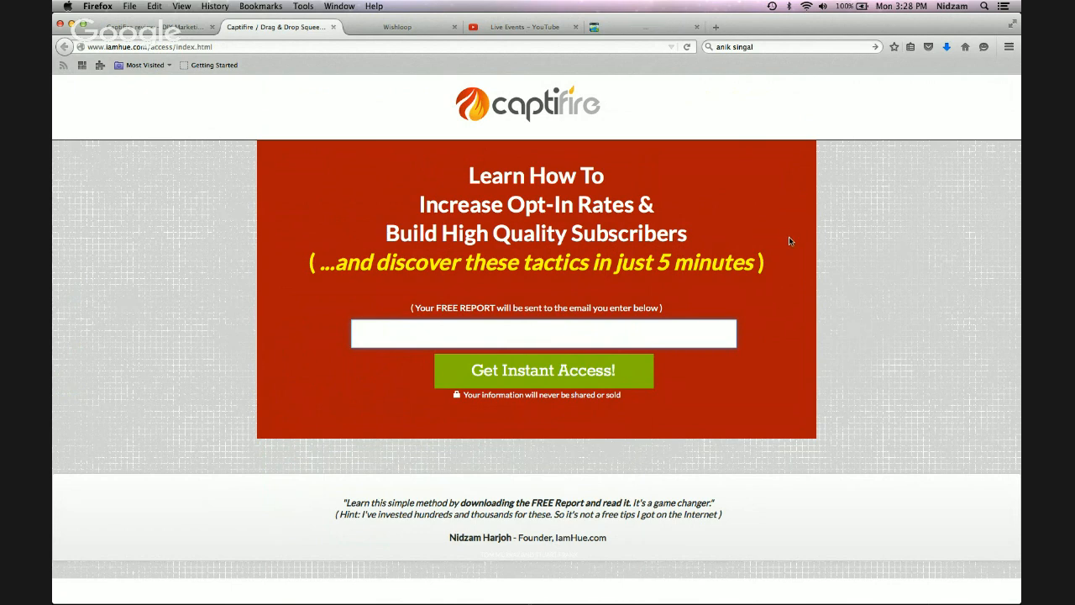
Step: Return to the bonuses in the Captifire review article and switch to the Google+ Hangouts broadcast window
click(150, 30)
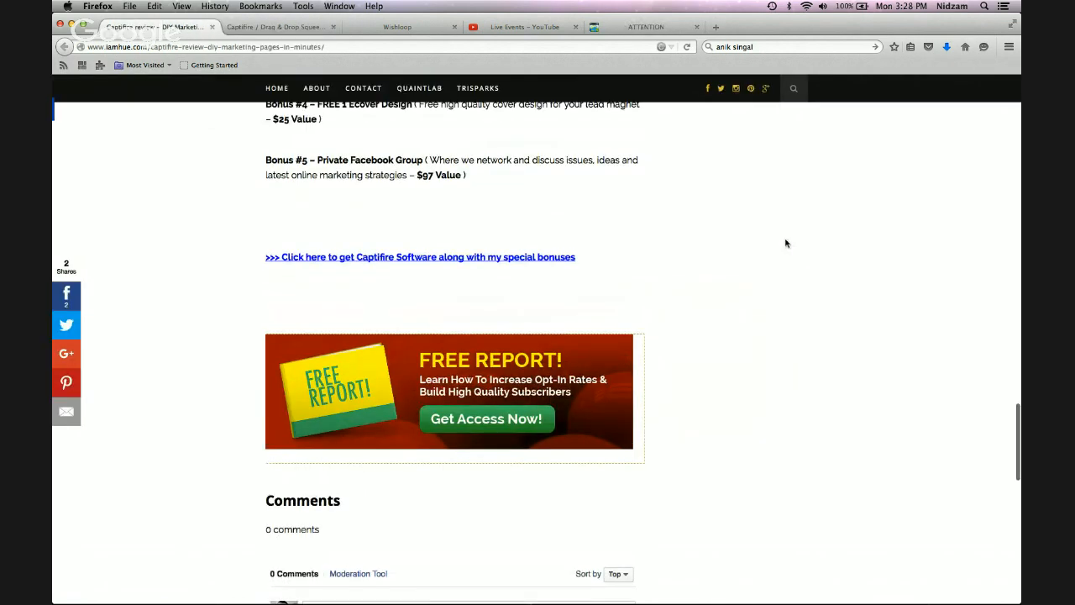
scroll(787, 244, up, 10)
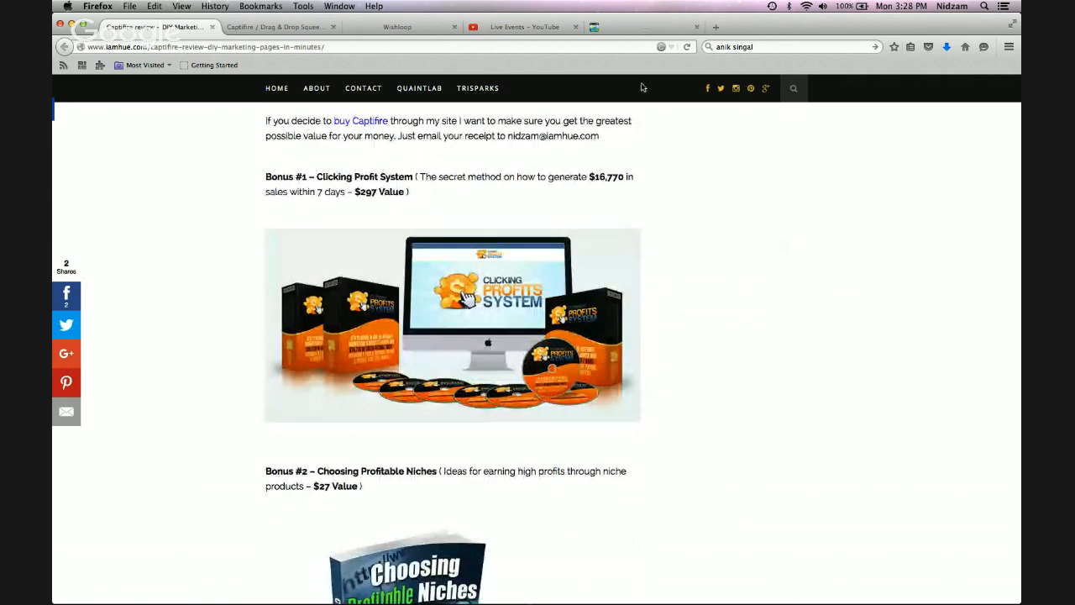
key(super+grave)
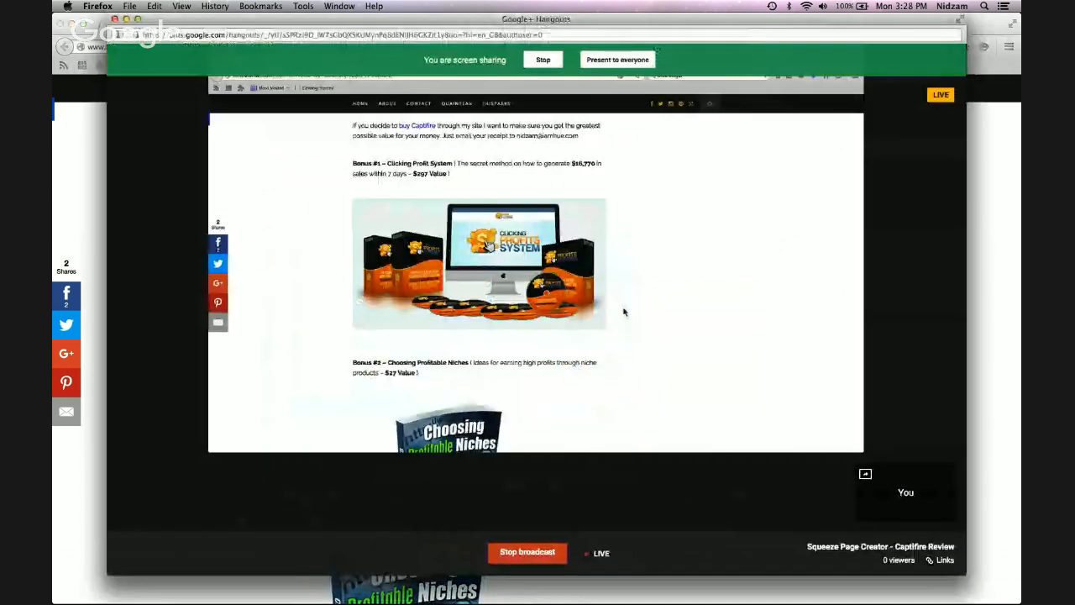